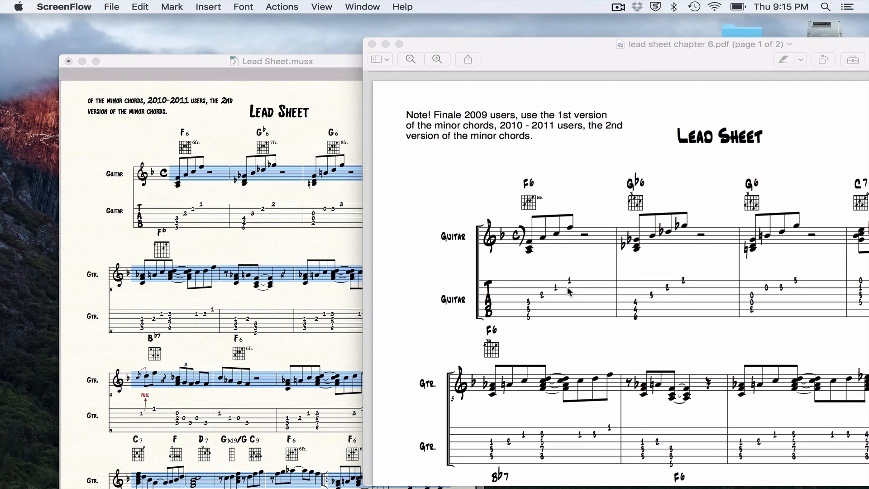
- Switch to Finale and start a new document with the Setup Wizard, creating a new ensemble in Engraved Style
{"action": "left_click", "coordinate": [123, 140]}
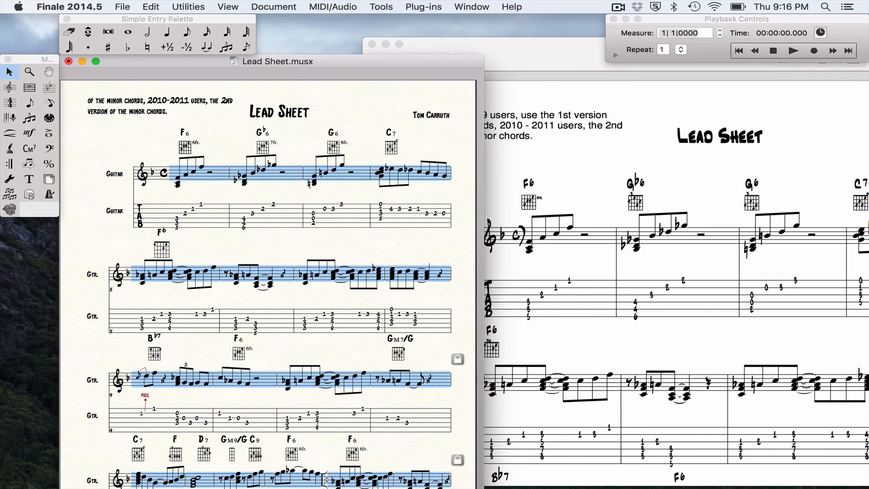
{"action": "left_click", "coordinate": [83, 137]}
{"action": "left_click", "coordinate": [89, 179]}
{"action": "left_click", "coordinate": [116, 6]}
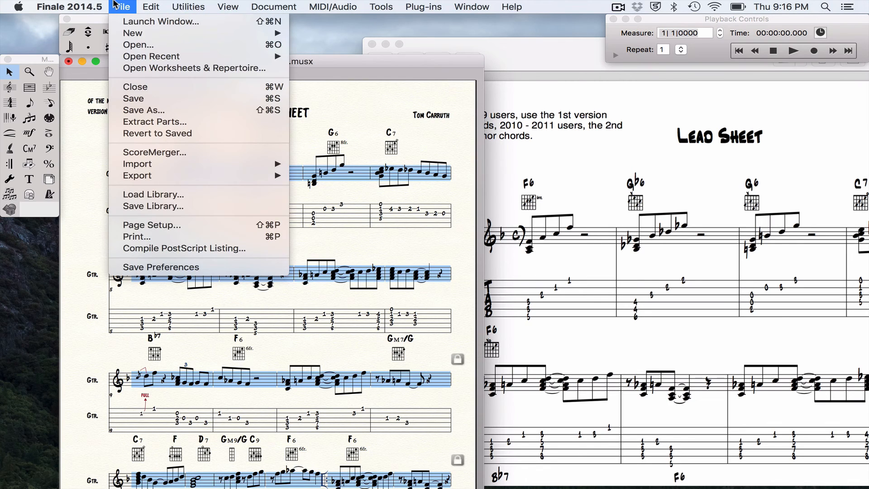
{"action": "mouse_move", "coordinate": [149, 58]}
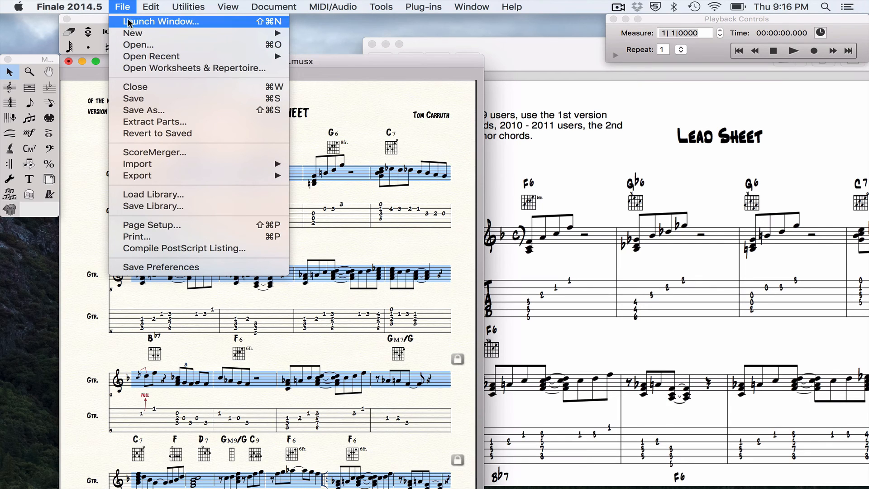
{"action": "mouse_move", "coordinate": [138, 33]}
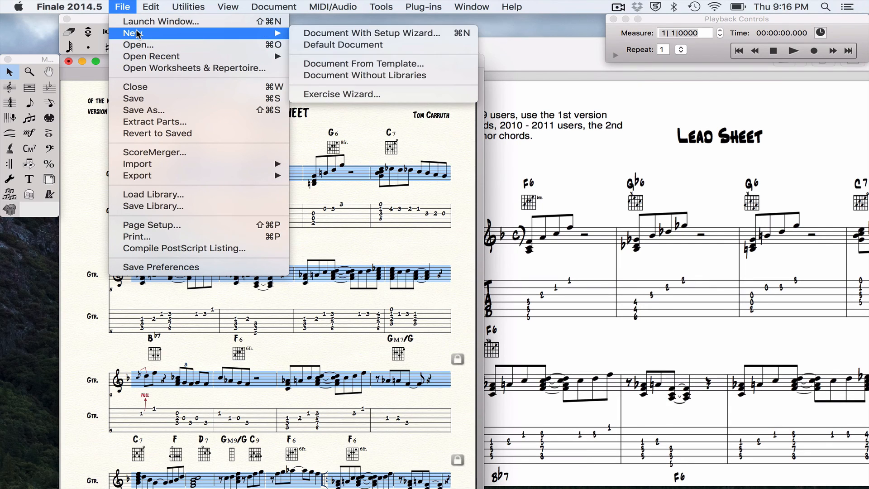
{"action": "left_click", "coordinate": [356, 33]}
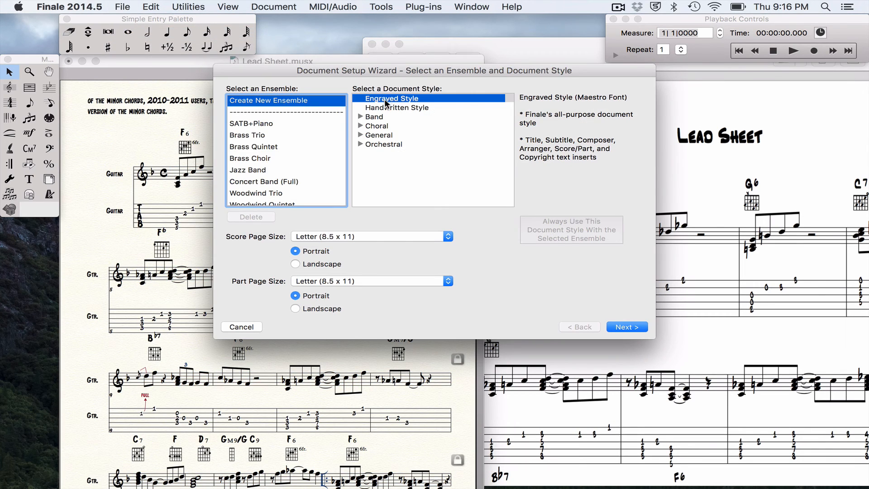
{"action": "left_click", "coordinate": [630, 326]}
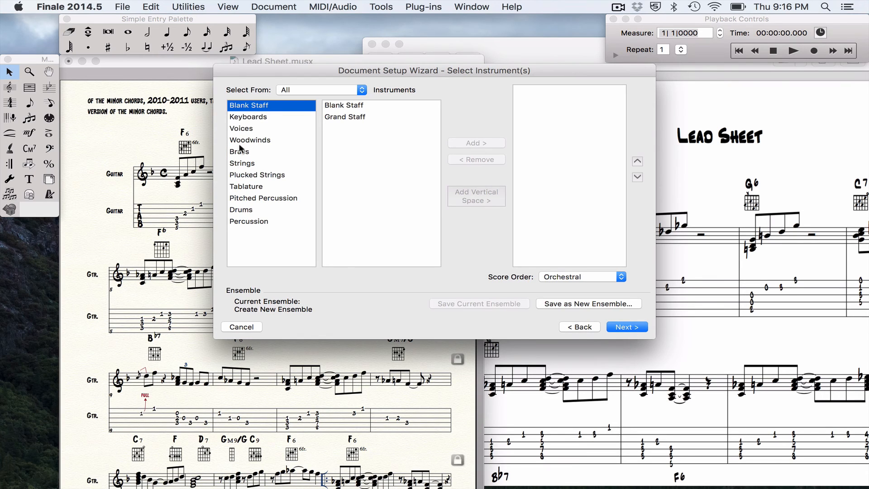
- Add a Guitar from Plucked Strings and a Guitar [TAB] from Tablature to the new score's instruments
{"action": "left_click", "coordinate": [241, 176]}
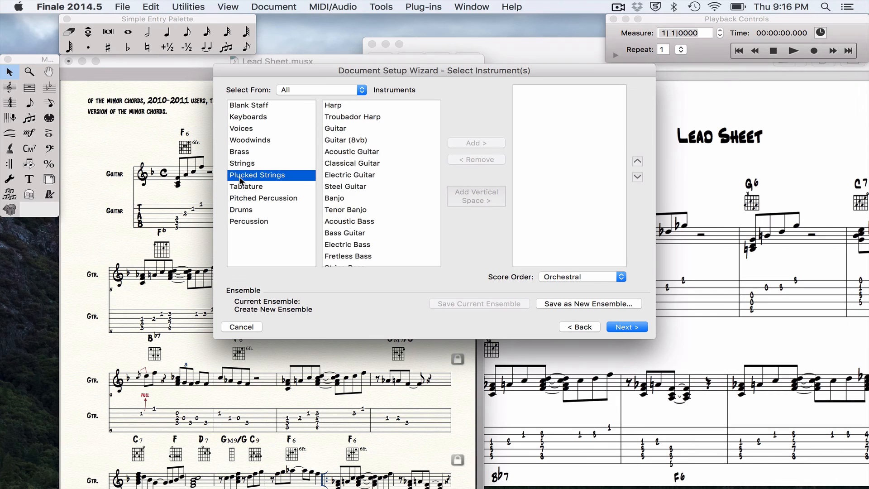
{"action": "left_click", "coordinate": [335, 130]}
{"action": "left_click", "coordinate": [477, 144]}
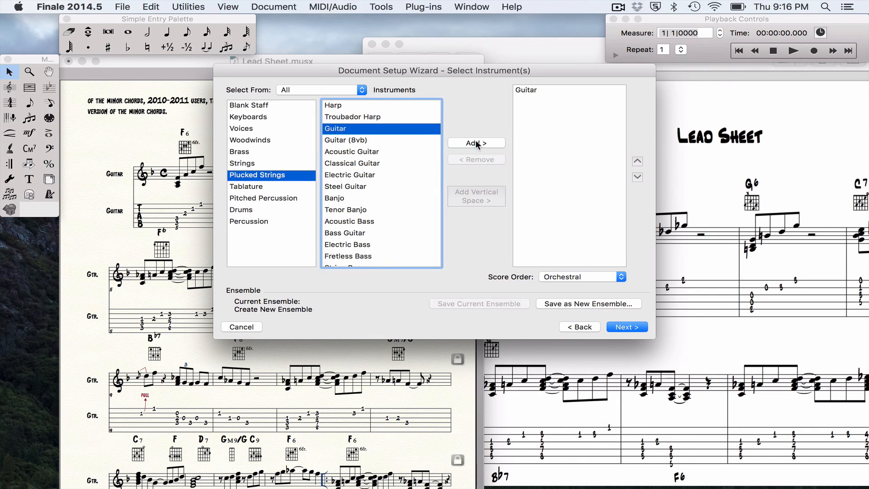
{"action": "left_click", "coordinate": [263, 185]}
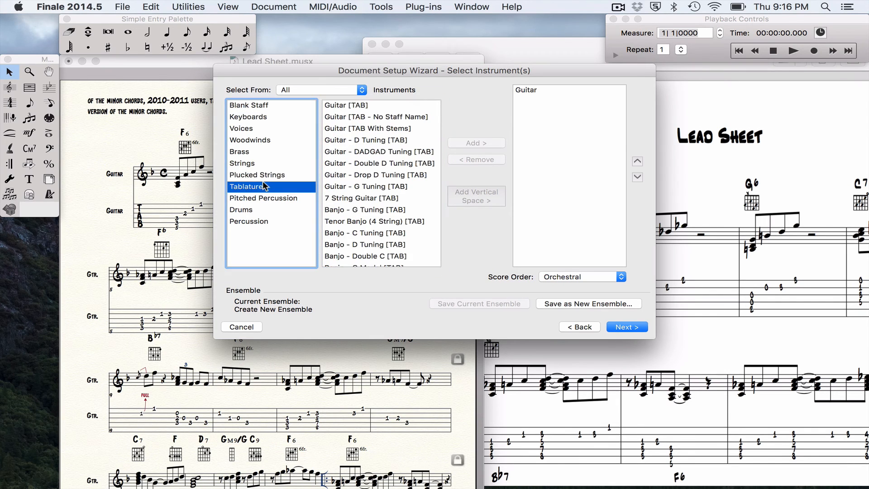
{"action": "left_click", "coordinate": [346, 105]}
{"action": "left_click", "coordinate": [471, 143]}
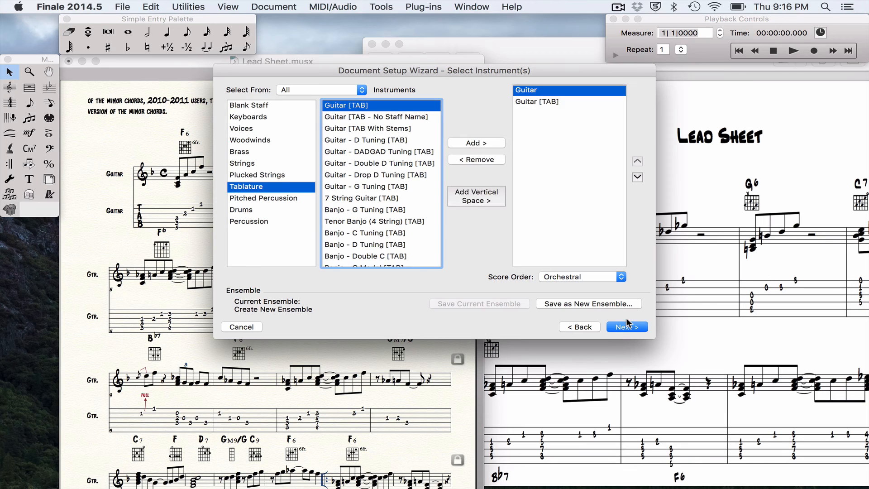
{"action": "left_click", "coordinate": [627, 327]}
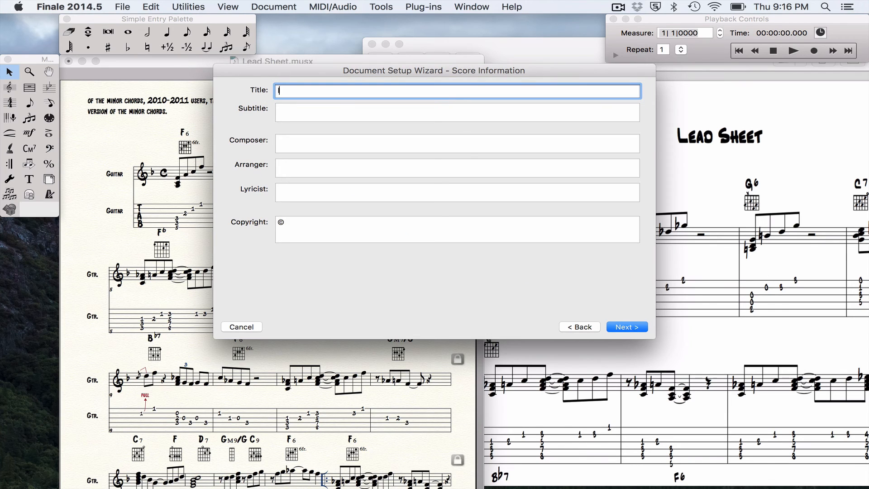
- Enter "Lead Sheet" as the score title and fill in the composer's name
{"action": "type", "text": "Lead Sheet"}
{"action": "key", "text": "Tab"}
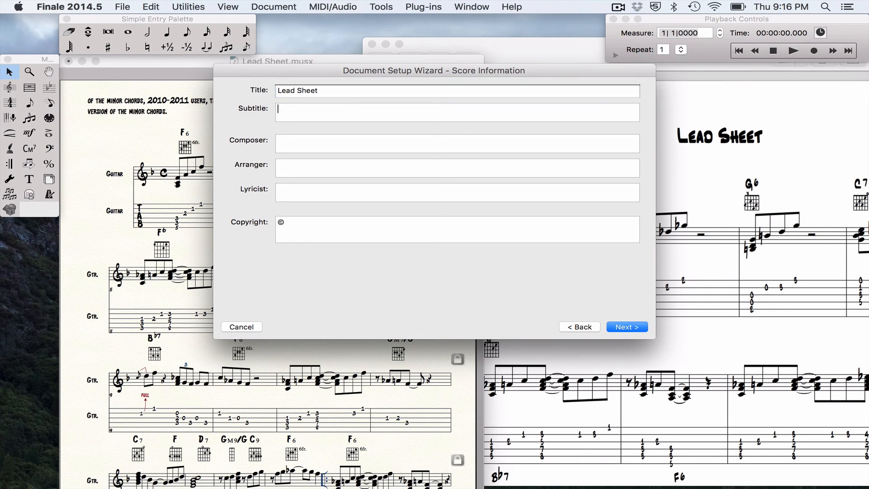
{"action": "key", "text": "Tab"}
{"action": "type", "text": "Tom Carruth"}
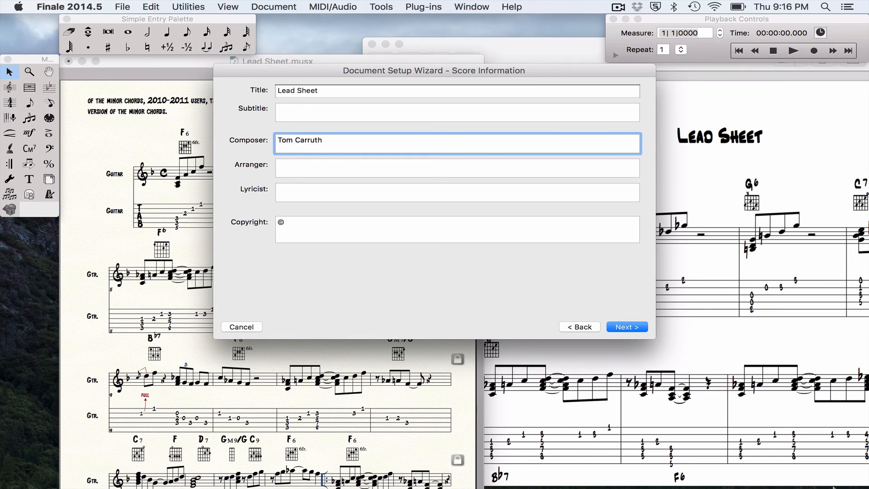
- Enter the copyright "Copyright © 2007 Originally, Updated to 2010 for 2nd Version of "The Finale Projects" by" followed by the author's name
{"action": "scroll", "coordinate": [735, 360], "scroll_direction": "down", "scroll_amount": 10}
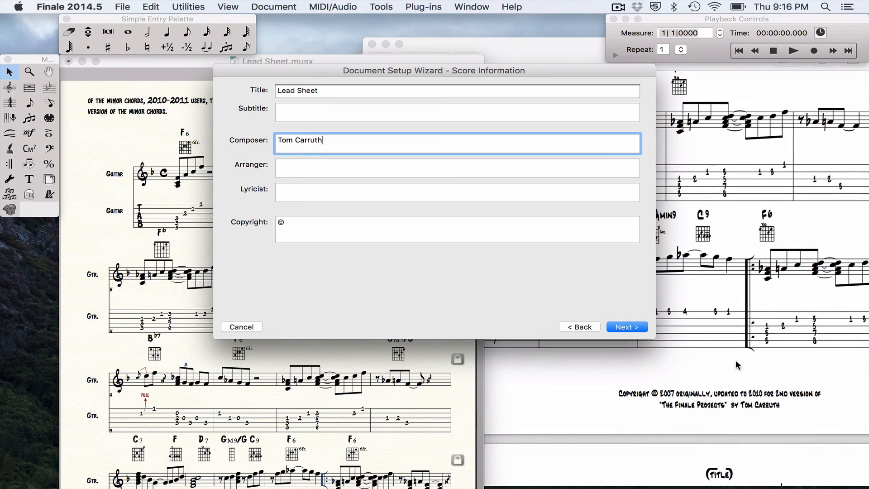
{"action": "left_click", "coordinate": [345, 231]}
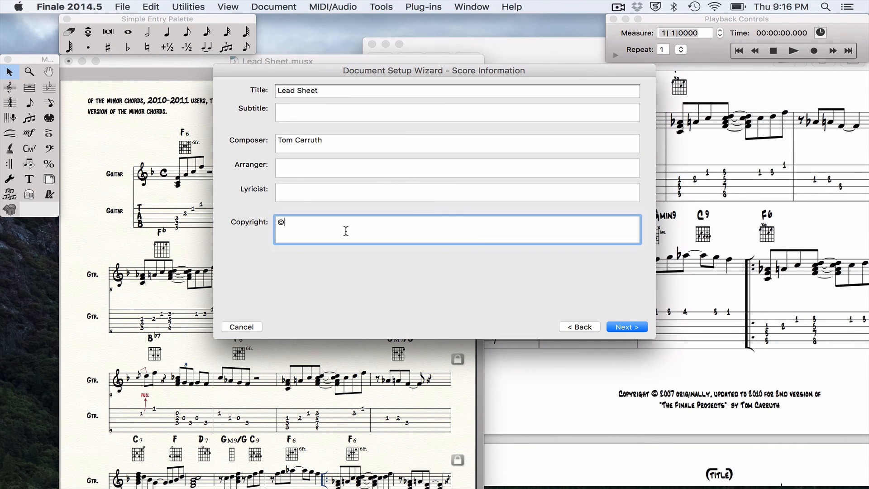
{"action": "key", "text": "Left"}
{"action": "type", "text": "Copy"}
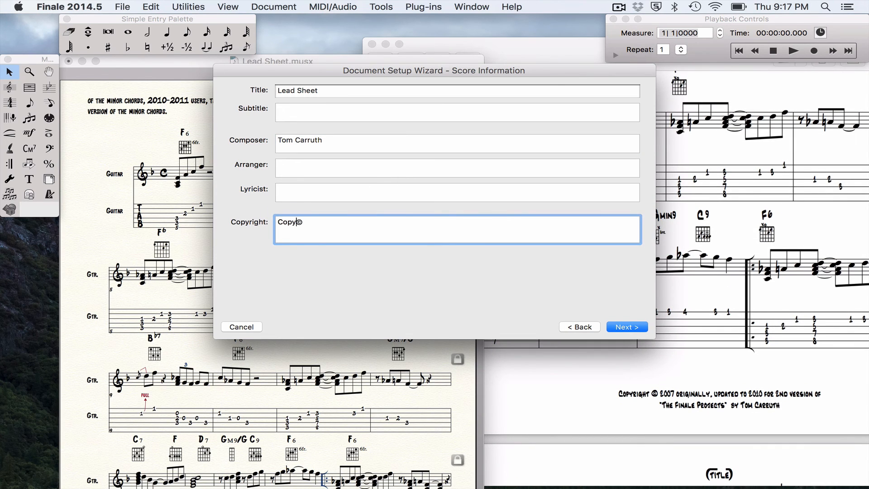
{"action": "type", "text": "right"}
{"action": "key", "text": "Right"}
{"action": "type", "text": "2007 Originally "}
{"action": "type", "text": " Update"}
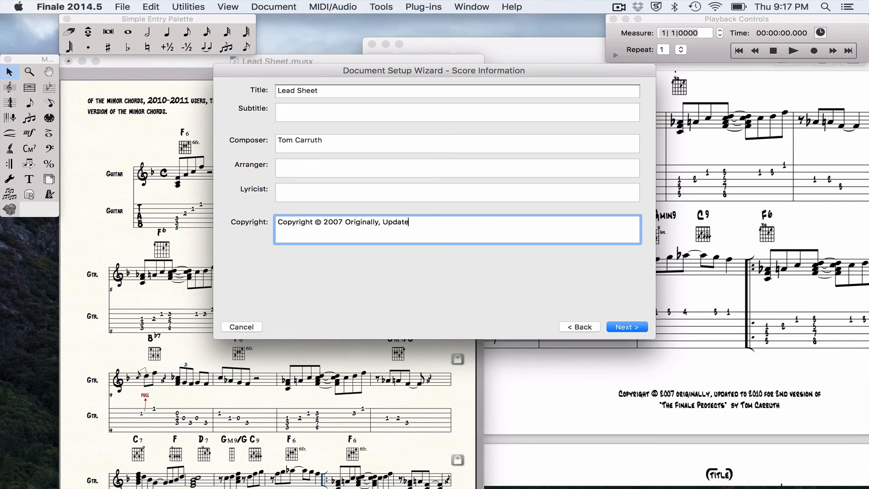
{"action": "type", "text": "d to 2010 for 2nd Version of"}
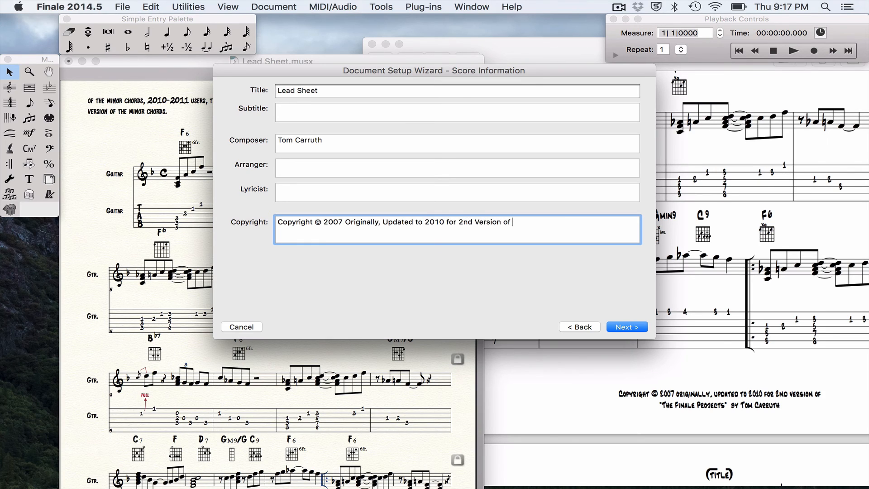
{"action": "type", "text": " \"The Finale Projects\" by Tom Catr"}
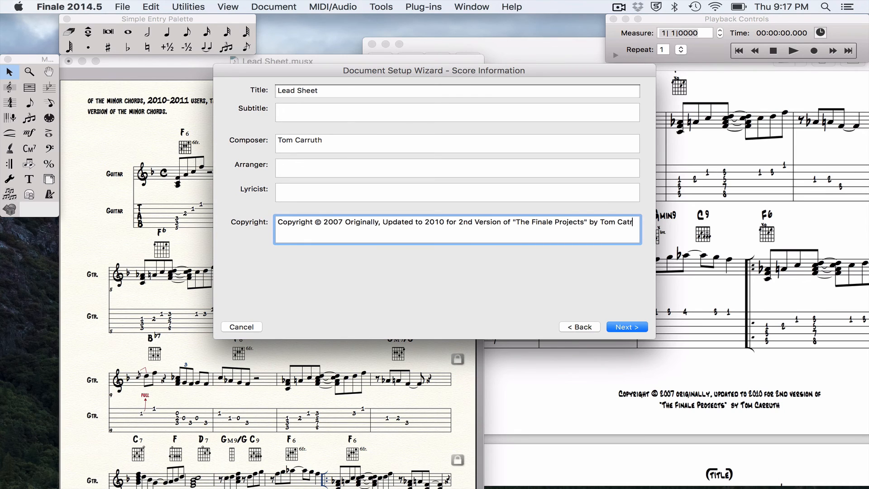
{"action": "key", "text": "BackSpace"}
{"action": "key", "text": "BackSpace"}
{"action": "type", "text": "rruth"}
{"action": "left_click", "coordinate": [633, 331]}
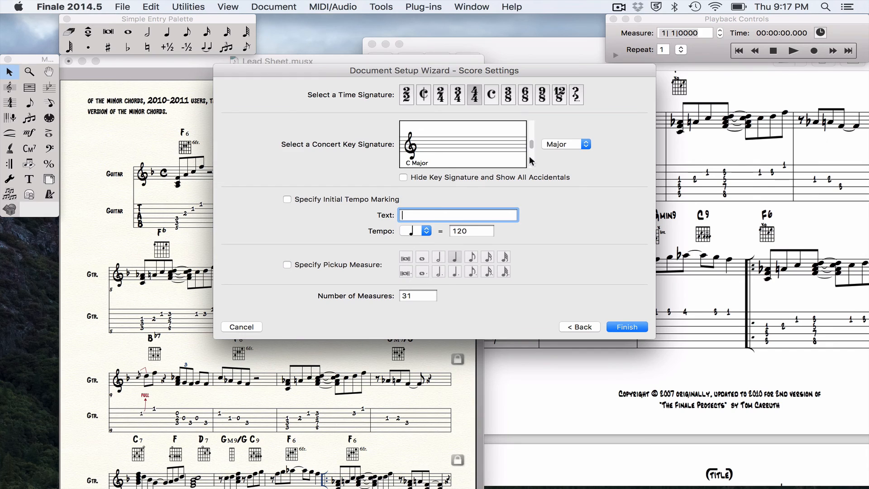
- Set the key signature to F Major and the time signature to common time, and finish creating the score
{"action": "left_click", "coordinate": [531, 158]}
{"action": "left_click", "coordinate": [491, 97]}
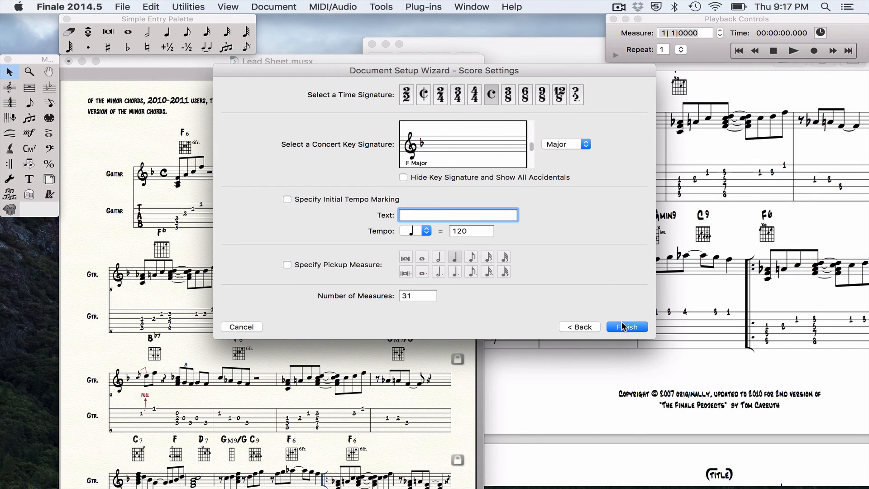
{"action": "left_click", "coordinate": [623, 326]}
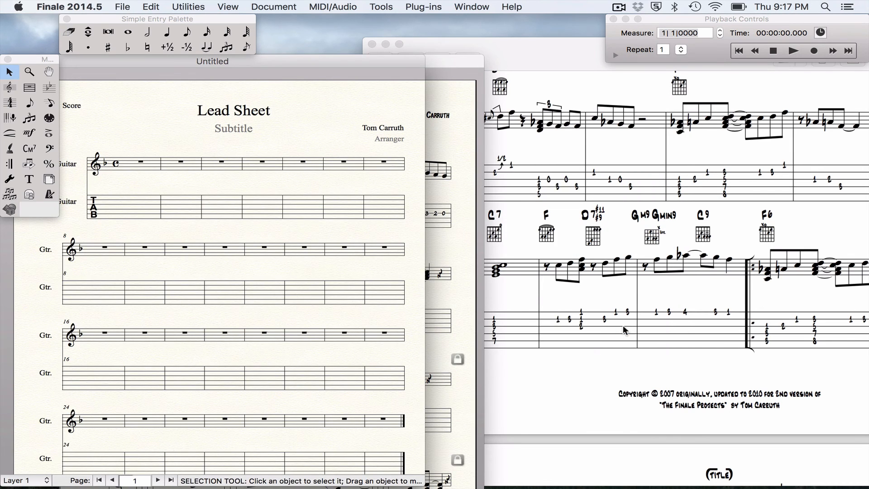
- Move the new score beside the original and paste the copied guitar music into its whole standard notation Guitar staff
{"action": "left_click_drag", "start_coordinate": [197, 66], "coordinate": [552, 50]}
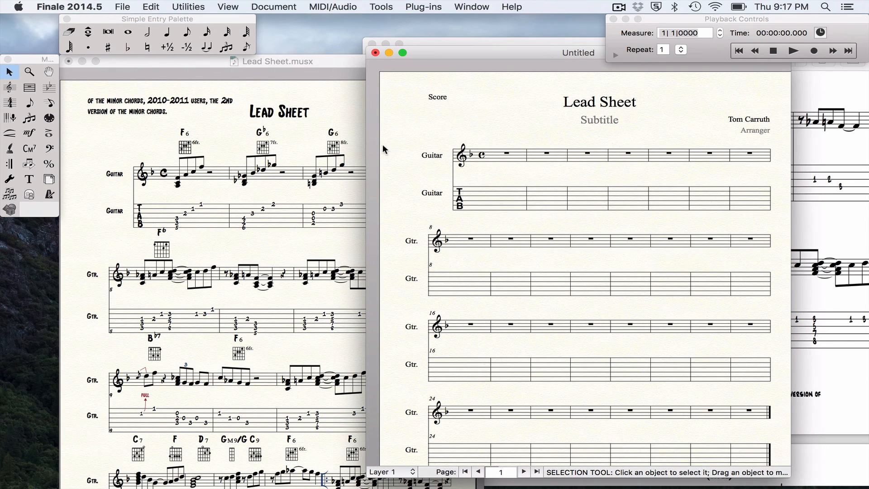
{"action": "left_click", "coordinate": [409, 155]}
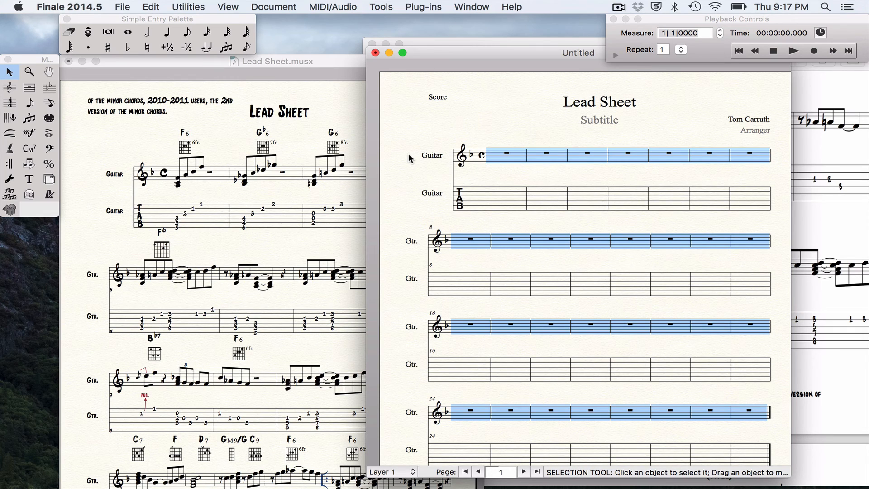
{"action": "key", "text": "super+v"}
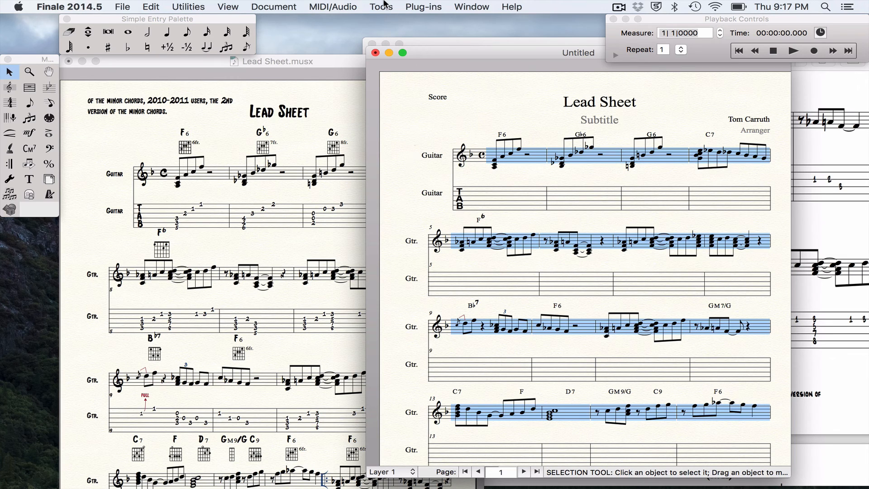
- Use the Chord tool to show the fretboards under the pasted chord symbols and hide them again
{"action": "left_click", "coordinate": [29, 148]}
{"action": "left_click", "coordinate": [457, 7]}
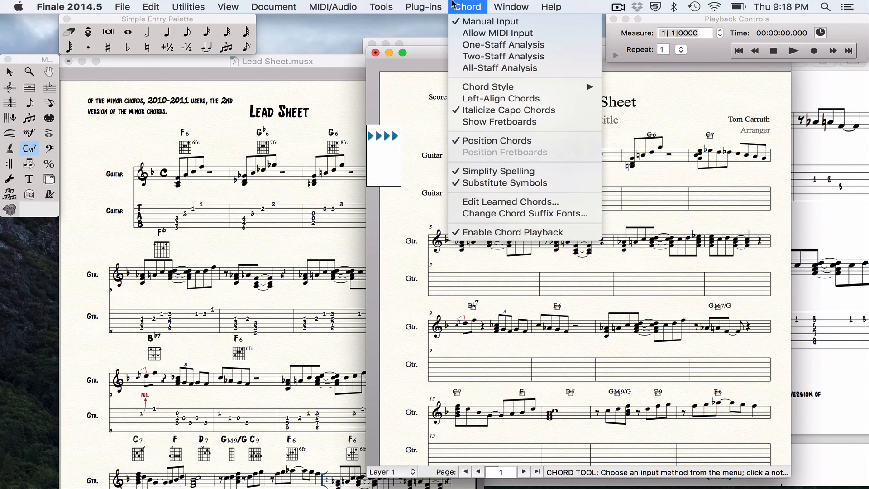
{"action": "left_click", "coordinate": [472, 125]}
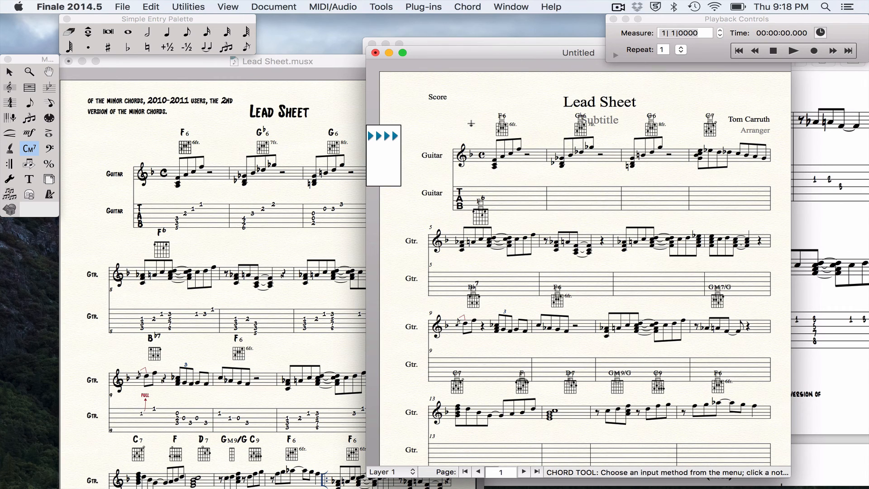
{"action": "left_click", "coordinate": [477, 5]}
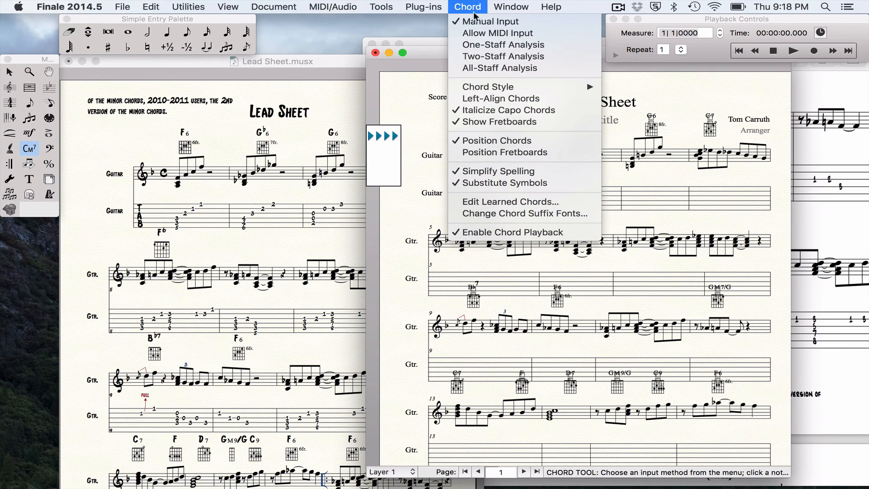
{"action": "left_click", "coordinate": [462, 123]}
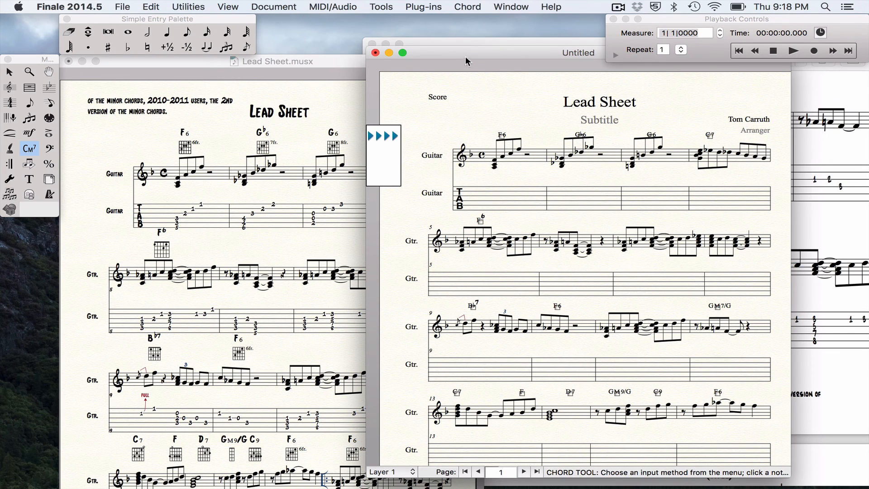
- Move the new score over the original document and bring the lead sheet PDF forward at the start of its first page
{"action": "left_click_drag", "start_coordinate": [466, 60], "coordinate": [159, 69]}
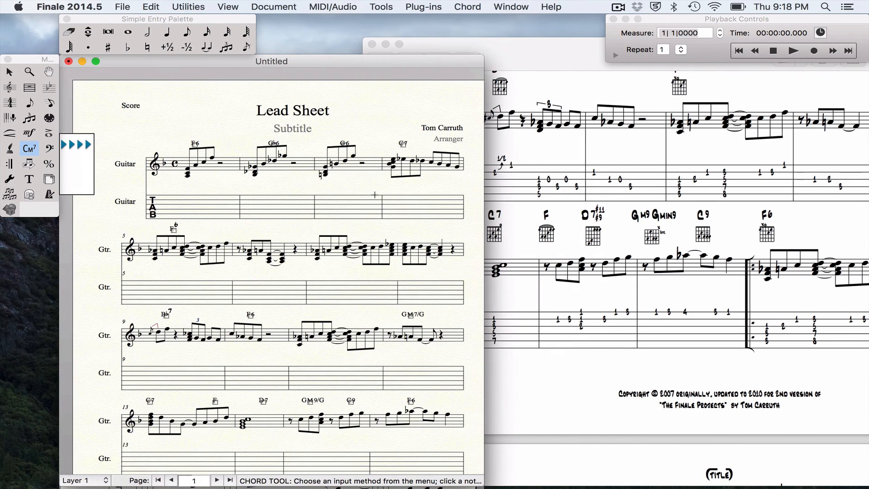
{"action": "left_click", "coordinate": [535, 208]}
{"action": "scroll", "coordinate": [534, 205], "scroll_direction": "up", "scroll_amount": 10}
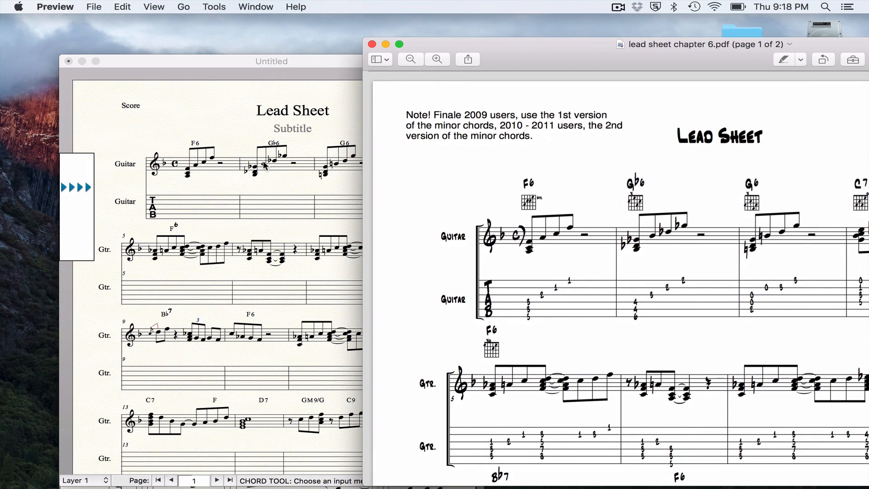
{"action": "left_click", "coordinate": [193, 131]}
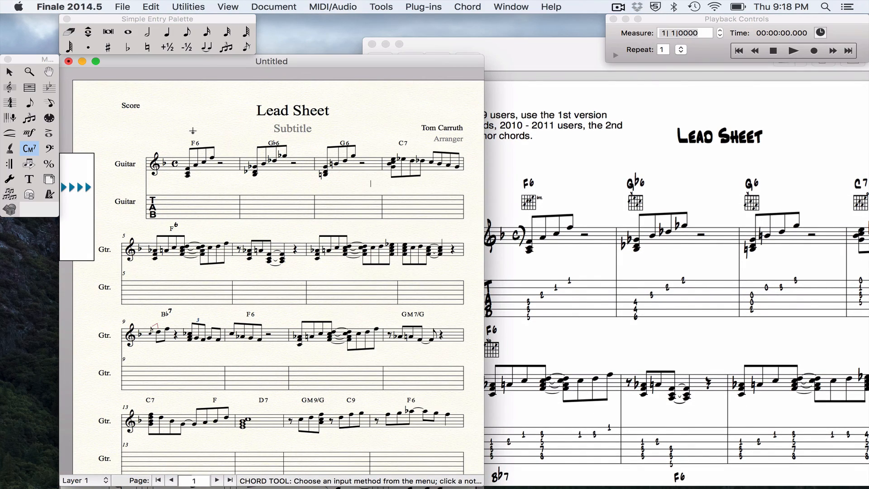
{"action": "left_click", "coordinate": [189, 133]}
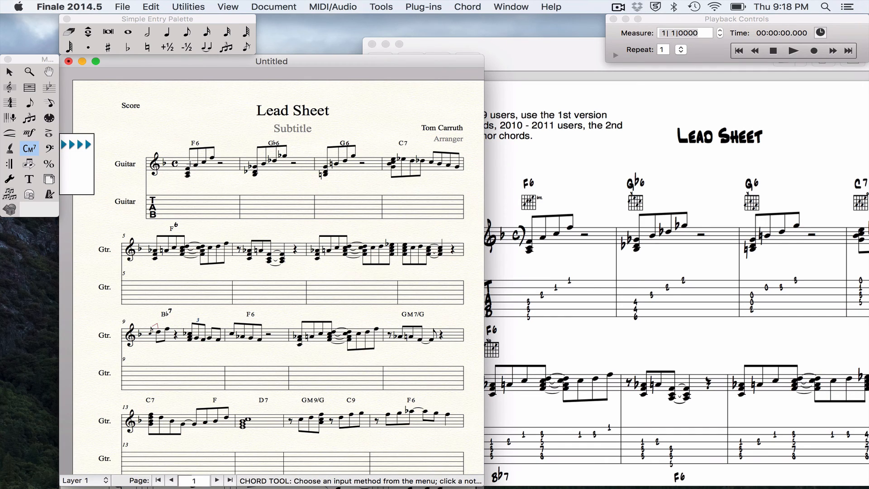
{"action": "left_click", "coordinate": [190, 133]}
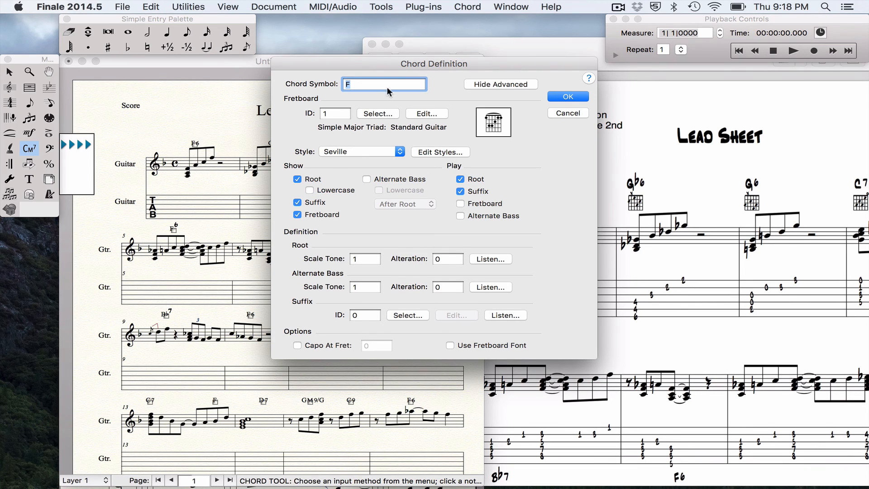
{"action": "left_click", "coordinate": [567, 114]}
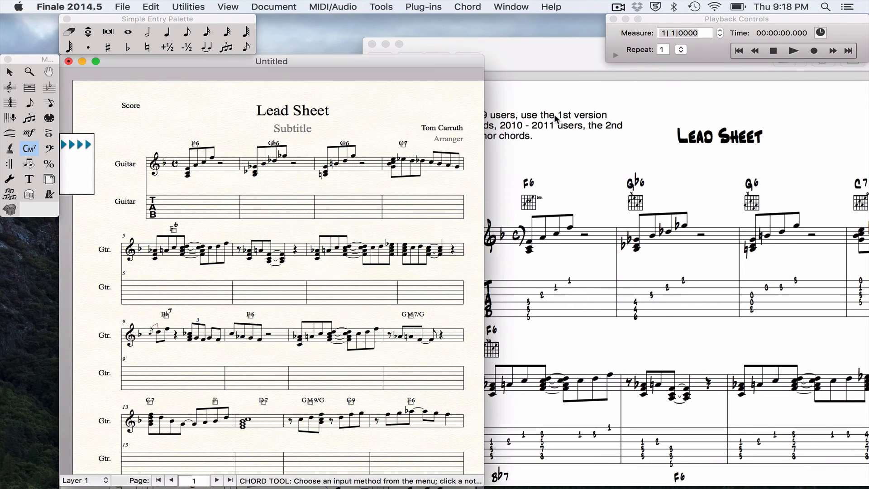
- Delete the F6 chord symbol over the first measure and enter F:0 there to call up the chord suffix choices
{"action": "left_click", "coordinate": [193, 126]}
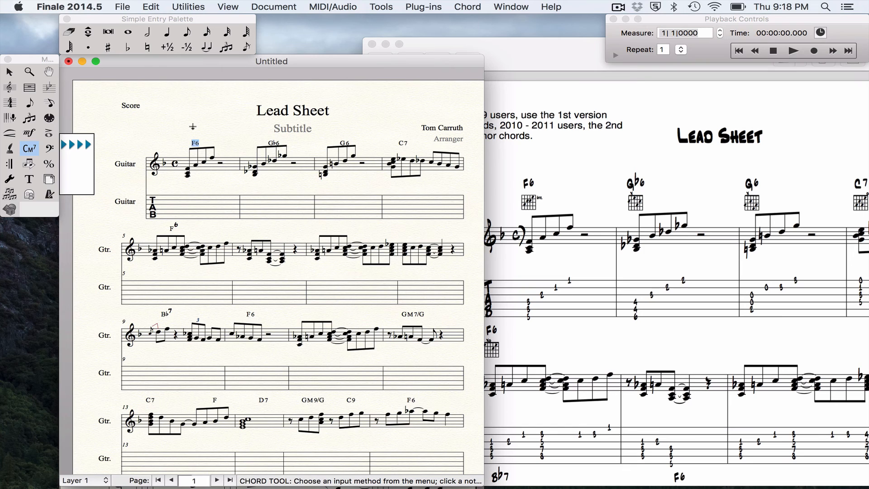
{"action": "key", "text": "BackSpace"}
{"action": "key", "text": "super+z"}
{"action": "key", "text": "Escape"}
{"action": "key", "text": "Delete"}
{"action": "type", "text": "F:0"}
{"action": "key", "text": "Return"}
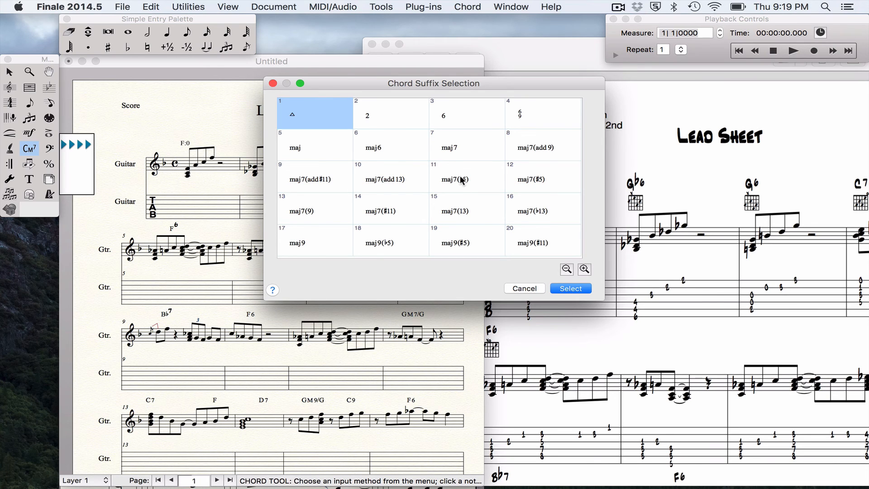
- Look through the chord suffixes and assign suffix 6 to the F chord over the first measure
{"action": "scroll", "coordinate": [523, 169], "scroll_direction": "down", "scroll_amount": 10}
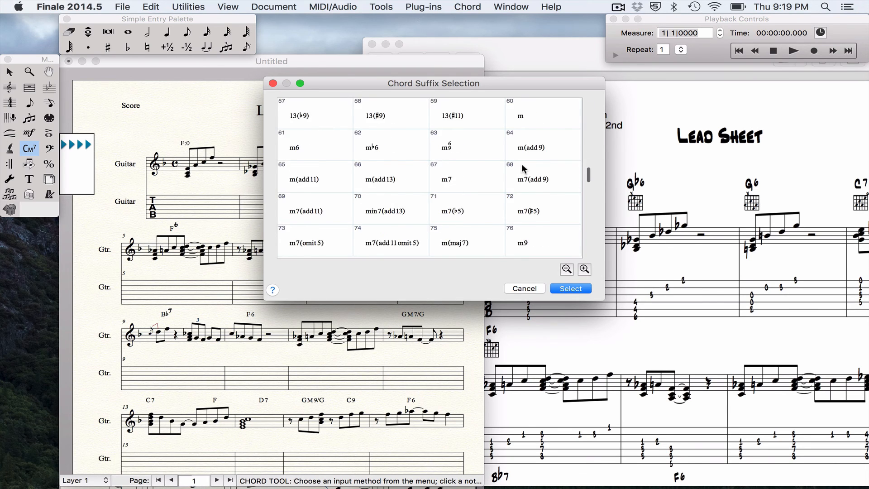
{"action": "scroll", "coordinate": [523, 169], "scroll_direction": "down", "scroll_amount": 10}
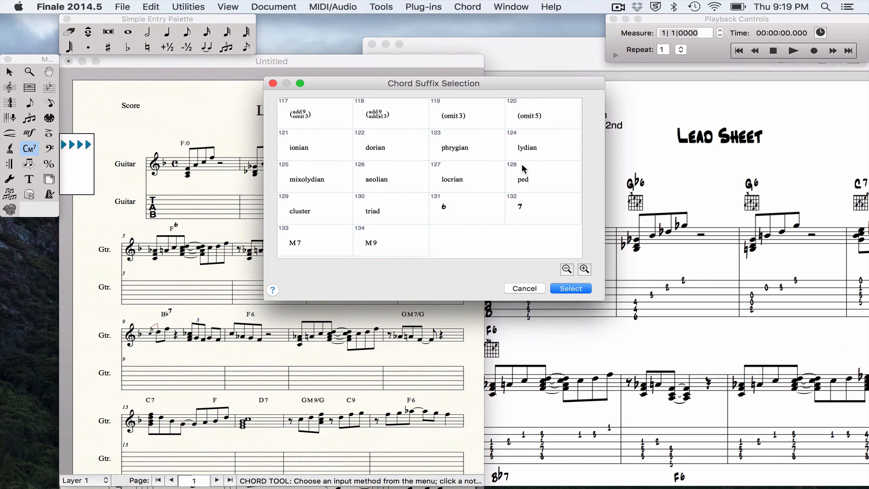
{"action": "scroll", "coordinate": [523, 169], "scroll_direction": "up", "scroll_amount": 20}
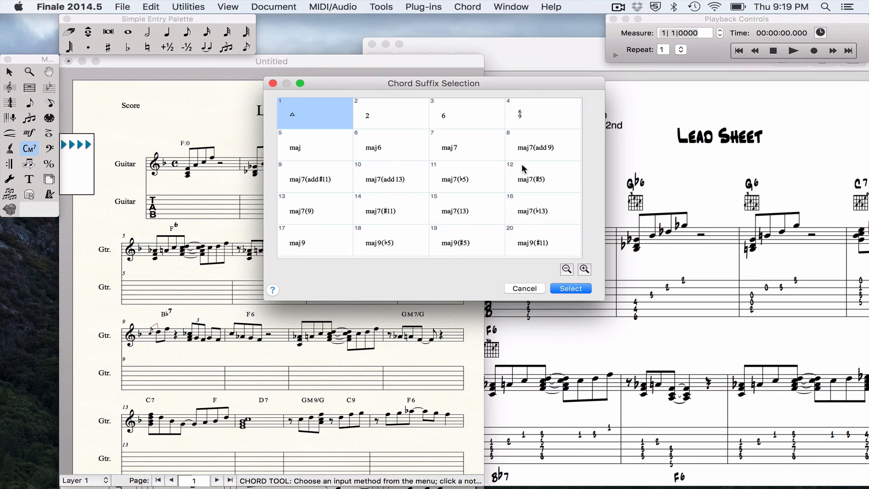
{"action": "scroll", "coordinate": [522, 164], "scroll_direction": "down", "scroll_amount": 5}
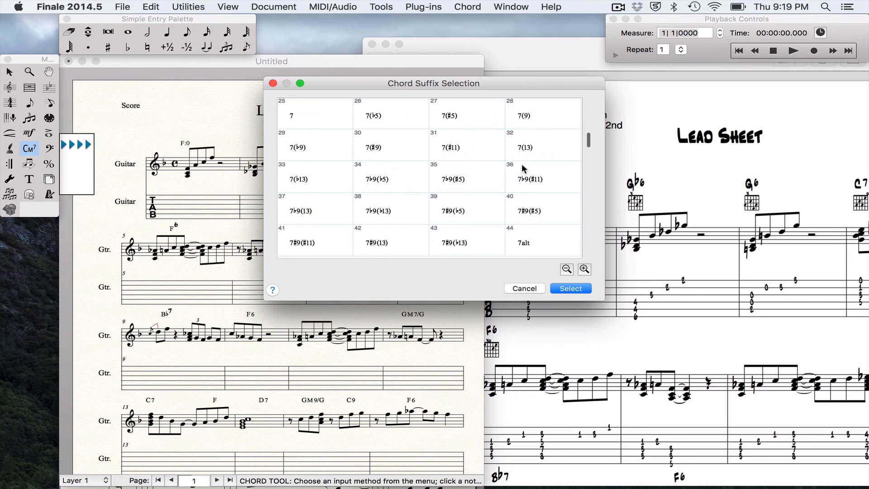
{"action": "scroll", "coordinate": [522, 164], "scroll_direction": "up", "scroll_amount": 8}
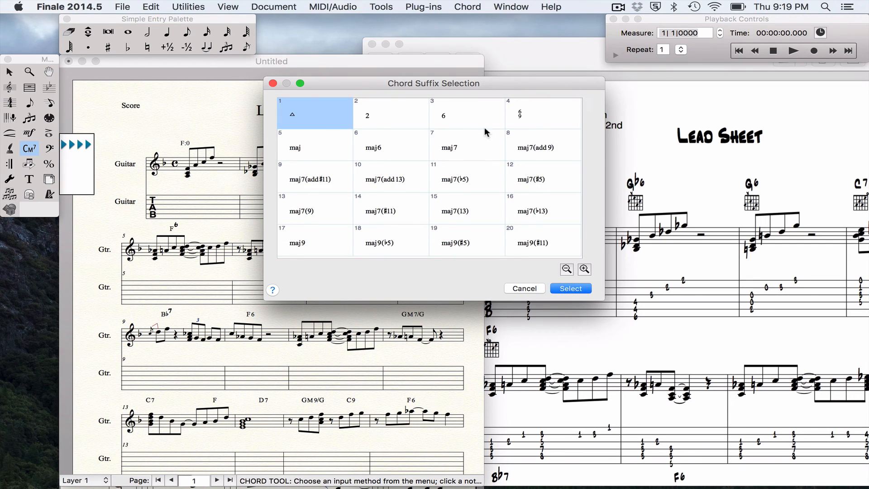
{"action": "left_click", "coordinate": [469, 117]}
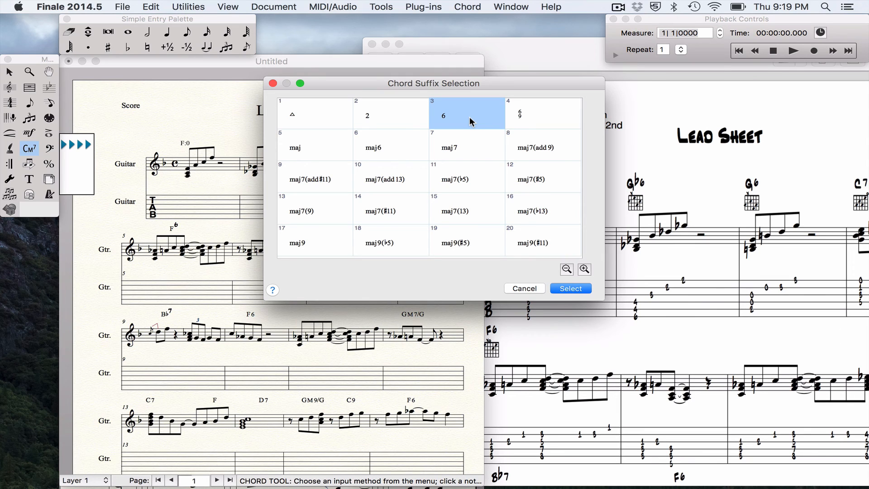
{"action": "left_click", "coordinate": [571, 289]}
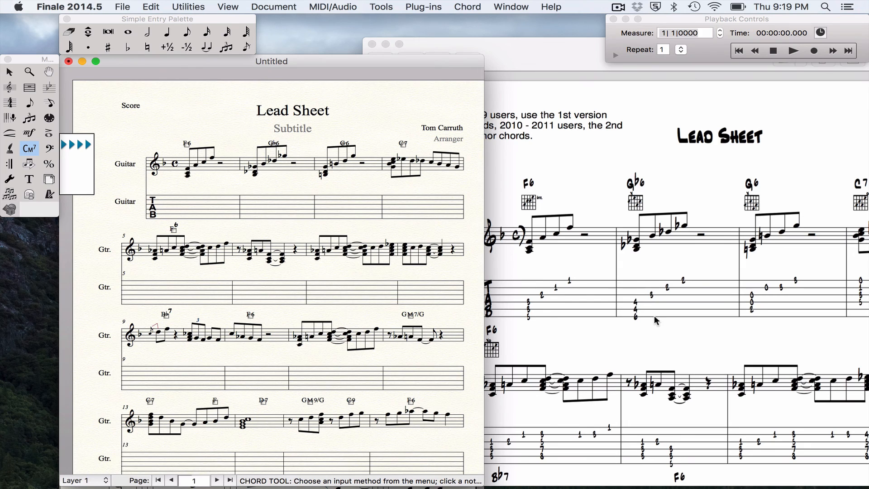
- Bring the lead sheet PDF forward, move its window so the third system's chords are readable, and return to the new score
{"action": "scroll", "coordinate": [656, 321], "scroll_direction": "down", "scroll_amount": 5}
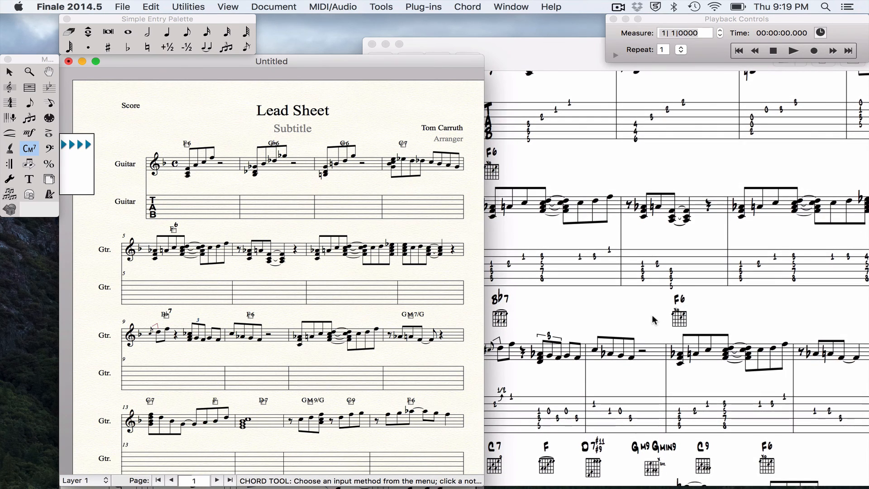
{"action": "left_click", "coordinate": [654, 317]}
{"action": "left_click_drag", "start_coordinate": [714, 44], "coordinate": [616, 20]}
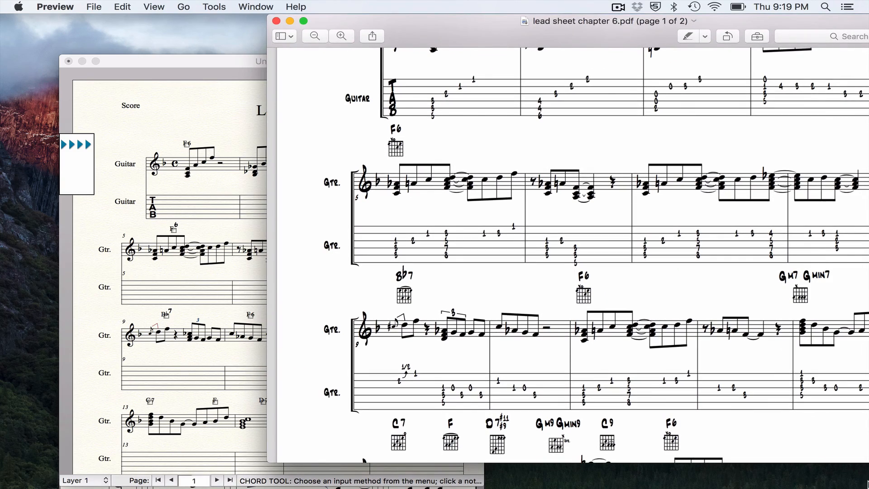
{"action": "key", "text": "F4"}
{"action": "left_click", "coordinate": [778, 277]}
{"action": "left_click", "coordinate": [218, 270]}
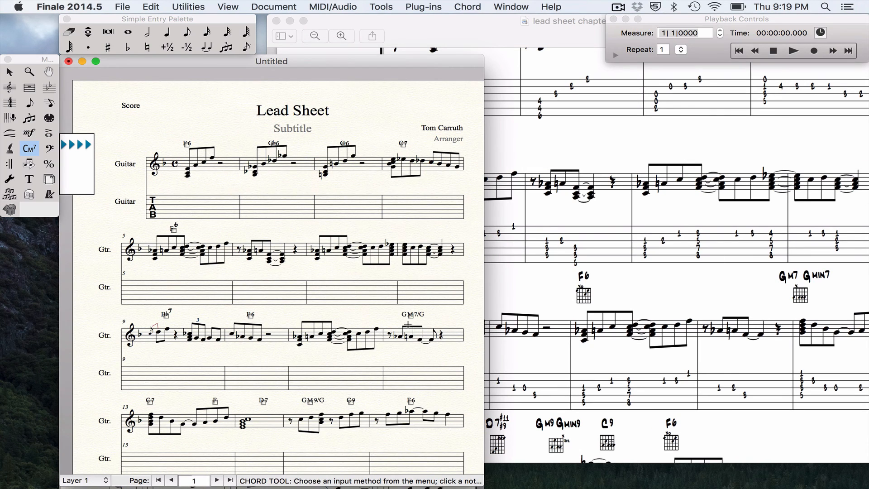
- Delete the GM7/G chord in measure 12 and enter a G chord with the maj7 suffix at the start of that measure
{"action": "left_click", "coordinate": [410, 316]}
{"action": "key", "text": "Delete"}
{"action": "left_click", "coordinate": [391, 318]}
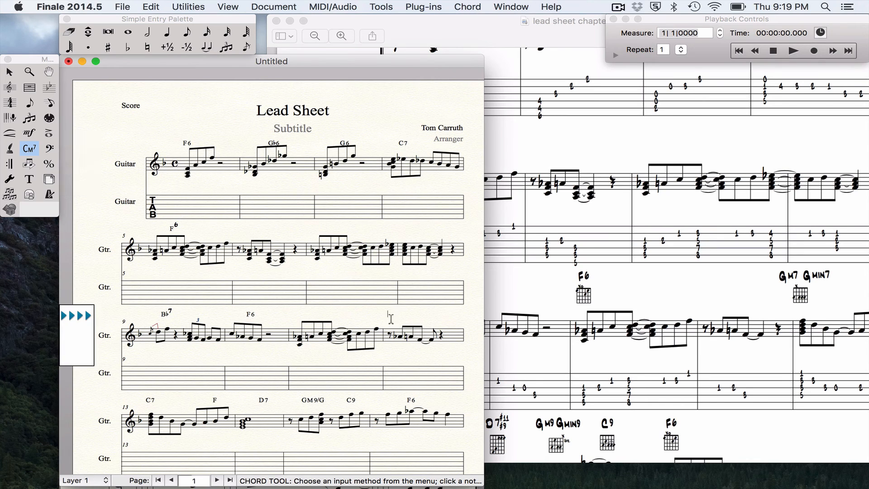
{"action": "type", "text": "G"}
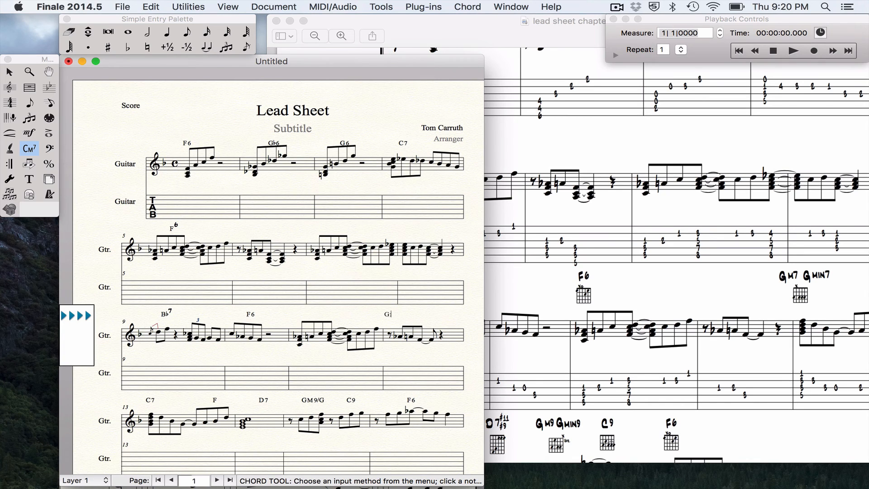
{"action": "type", "text": ":)"}
{"action": "key", "text": "BackSpace"}
{"action": "type", "text": "0"}
{"action": "key", "text": "Return"}
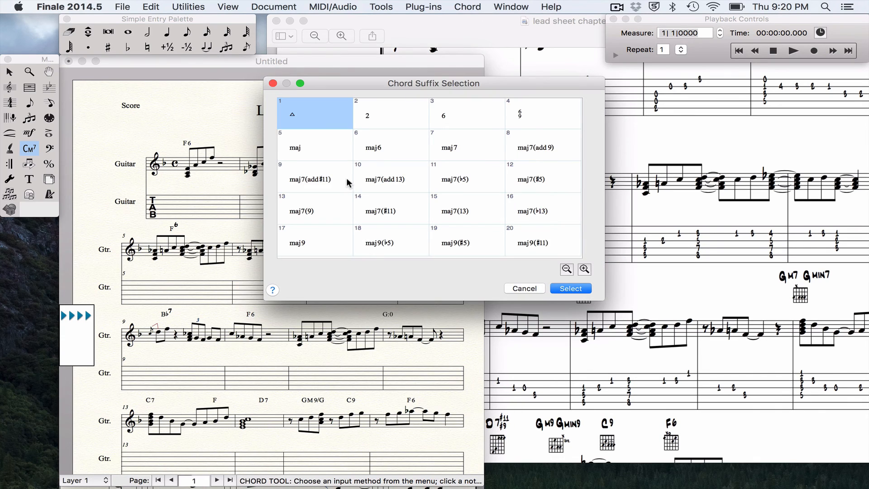
{"action": "left_click", "coordinate": [451, 146]}
{"action": "left_click", "coordinate": [569, 288]}
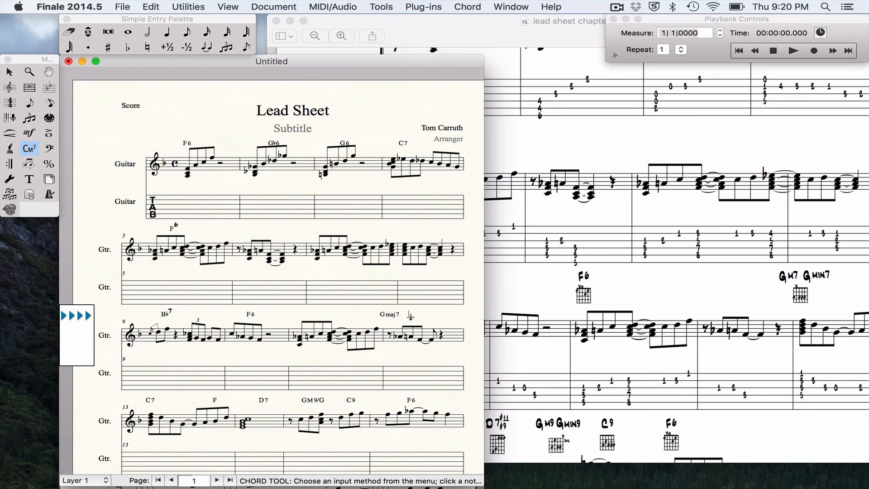
- Add a lowercase g chord with the m7 suffix after the Gmaj7 symbol in measure 12
{"action": "left_click", "coordinate": [410, 317]}
{"action": "type", "text": "g:0"}
{"action": "key", "text": "Return"}
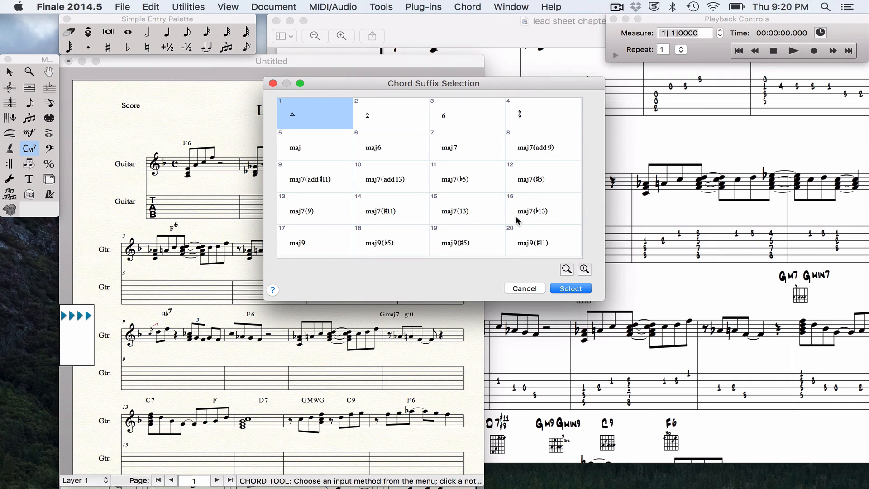
{"action": "scroll", "coordinate": [516, 215], "scroll_direction": "down", "scroll_amount": 3}
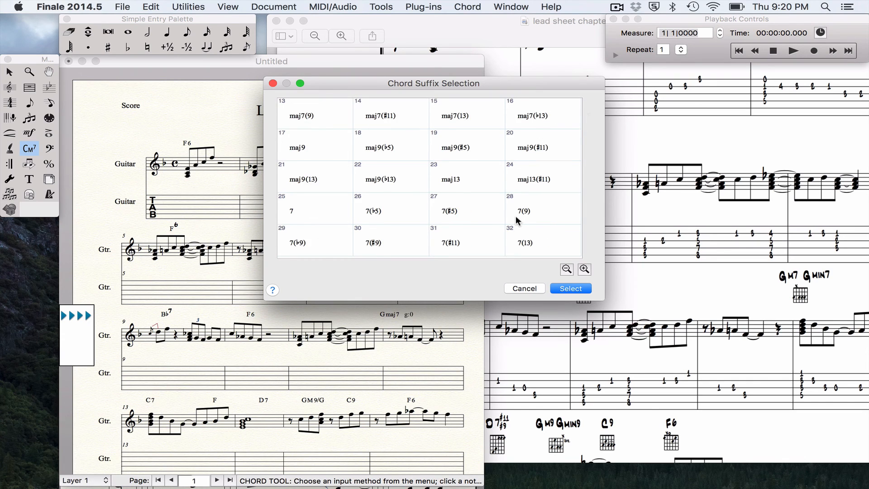
{"action": "scroll", "coordinate": [516, 218], "scroll_direction": "down", "scroll_amount": 6}
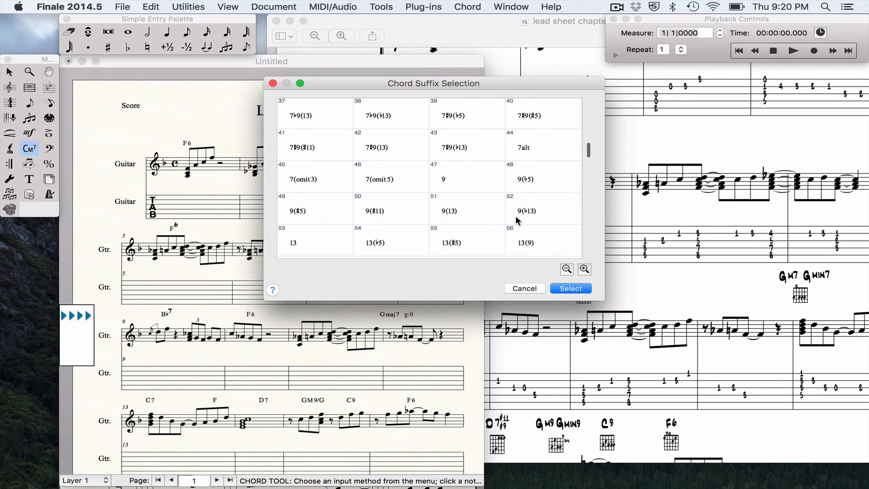
{"action": "scroll", "coordinate": [515, 215], "scroll_direction": "down", "scroll_amount": 7}
{"action": "scroll", "coordinate": [515, 215], "scroll_direction": "up", "scroll_amount": 3}
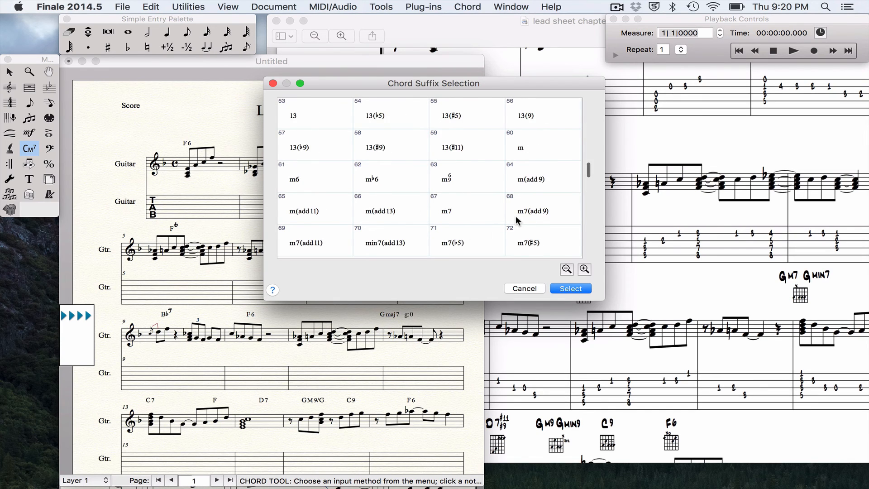
{"action": "scroll", "coordinate": [515, 216], "scroll_direction": "down", "scroll_amount": 5}
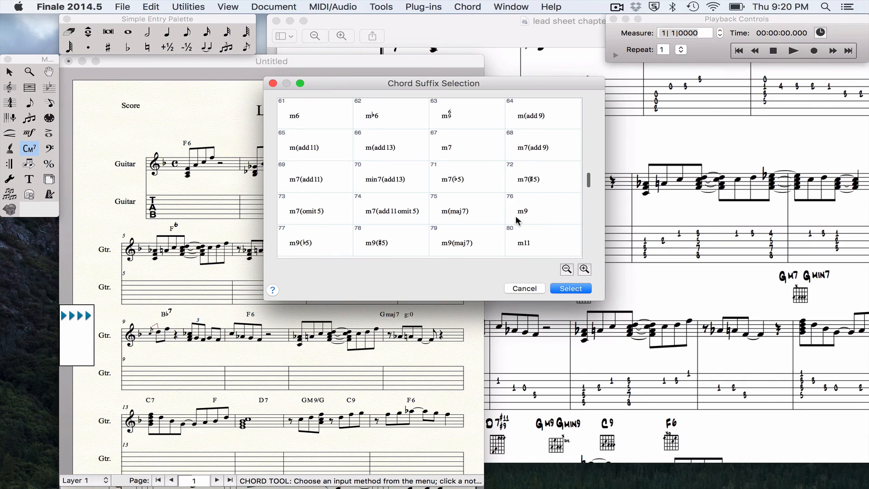
{"action": "scroll", "coordinate": [515, 215], "scroll_direction": "up", "scroll_amount": 2}
{"action": "scroll", "coordinate": [515, 216], "scroll_direction": "up", "scroll_amount": 2}
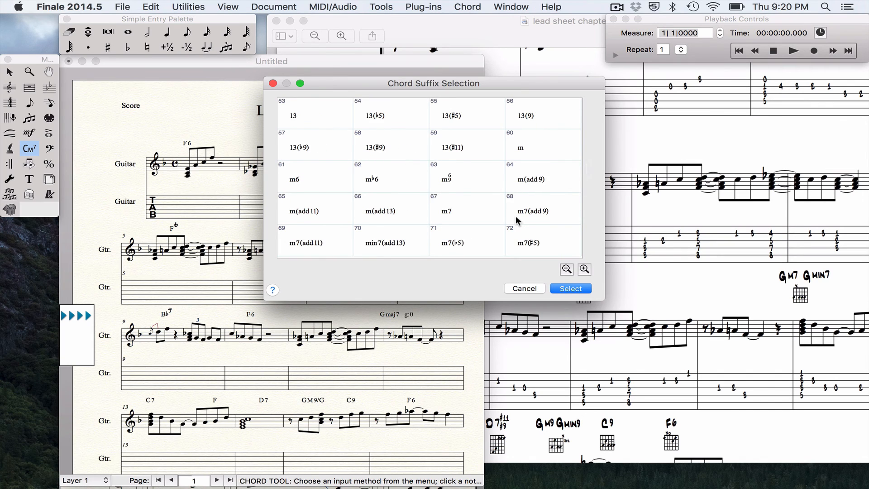
{"action": "left_click", "coordinate": [469, 207]}
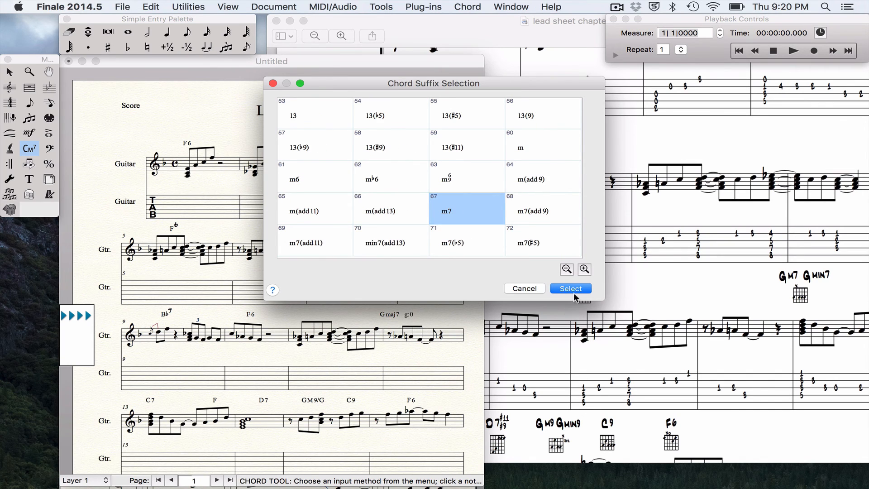
{"action": "left_click", "coordinate": [570, 289]}
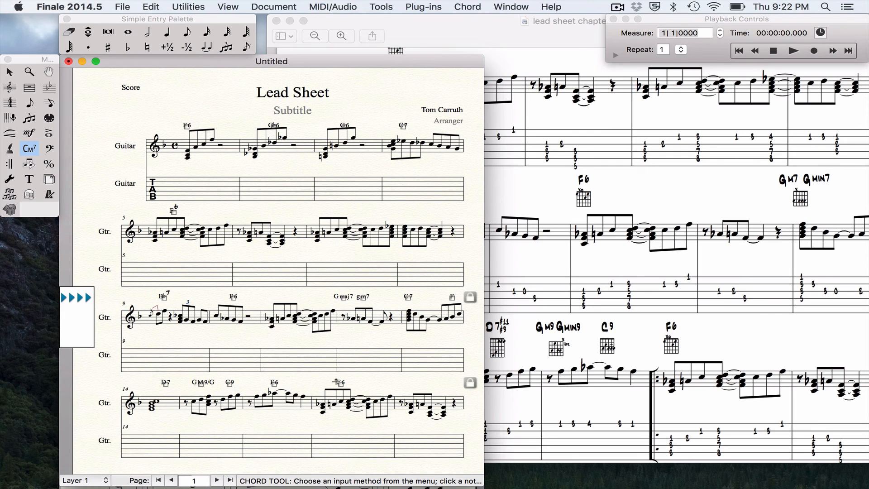
- Move the F6 chord from measure 16 to the start of measure 17 and delete the duplicate F6 beside it
{"action": "left_click", "coordinate": [275, 383]}
{"action": "left_click_drag", "start_coordinate": [275, 384], "coordinate": [322, 384]}
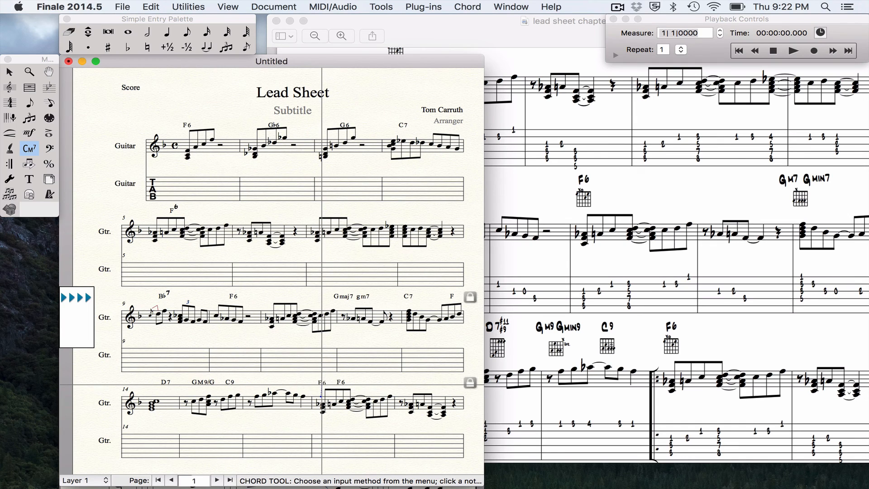
{"action": "mouse_move", "coordinate": [321, 384]}
{"action": "left_mouse_down"}
{"action": "mouse_move", "coordinate": [301, 383]}
{"action": "mouse_move", "coordinate": [321, 384]}
{"action": "left_mouse_up"}
{"action": "left_click", "coordinate": [342, 384]}
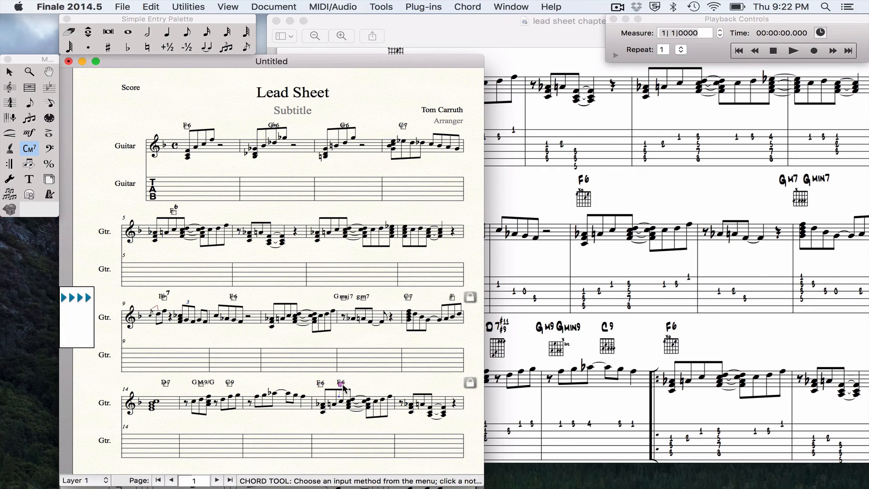
{"action": "key", "text": "Delete"}
- Check the chord placement in the lead sheet PDF and move the C9 and GM9/G symbols from measure 15 into measure 16
{"action": "left_click", "coordinate": [510, 385]}
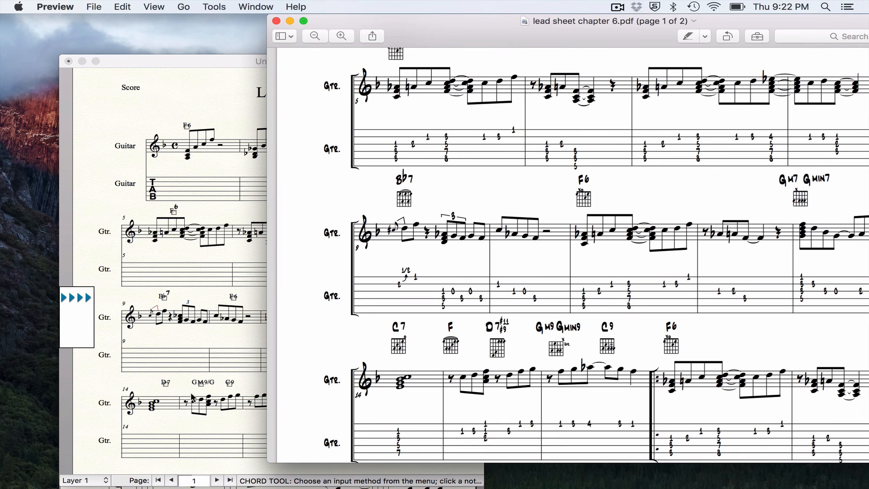
{"action": "left_click", "coordinate": [235, 396]}
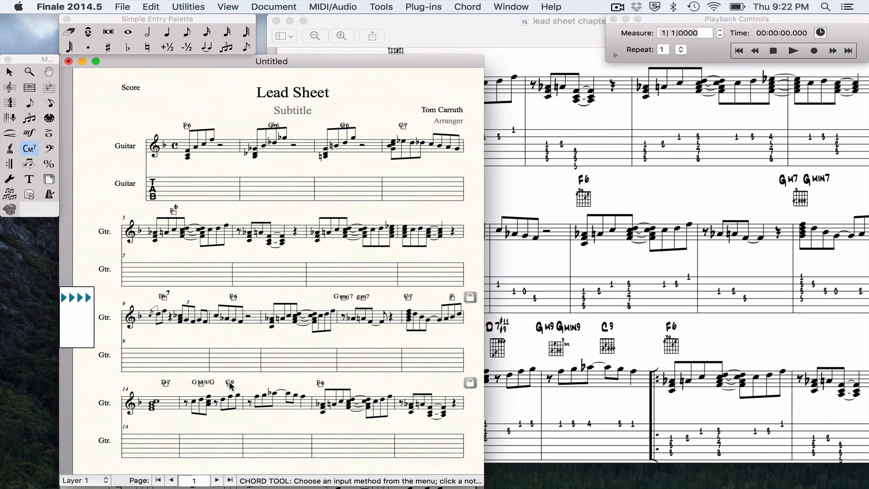
{"action": "left_click_drag", "start_coordinate": [231, 385], "coordinate": [288, 384]}
{"action": "left_click_drag", "start_coordinate": [201, 385], "coordinate": [250, 383]}
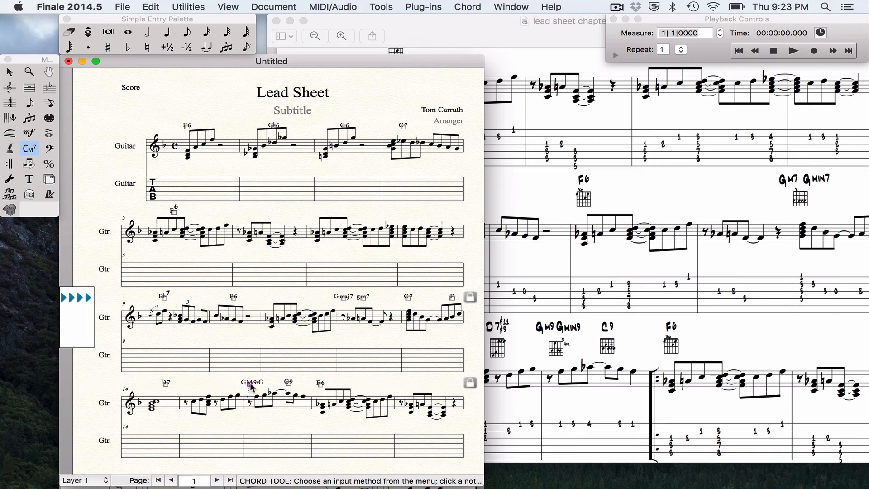
- Open the chord definition of the GM9/G symbol in measure 16, compare it with the lead sheet PDF, and close the definition
{"action": "right_click", "coordinate": [249, 386]}
{"action": "left_click", "coordinate": [269, 407]}
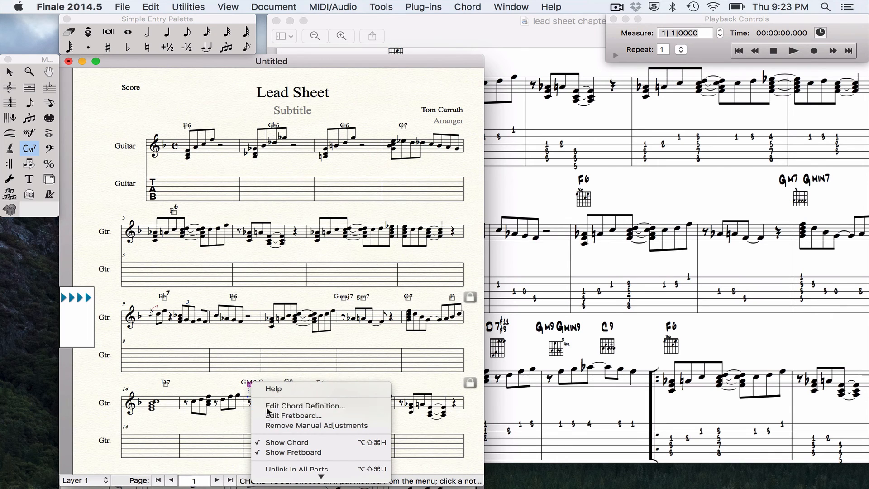
{"action": "left_click", "coordinate": [380, 83]}
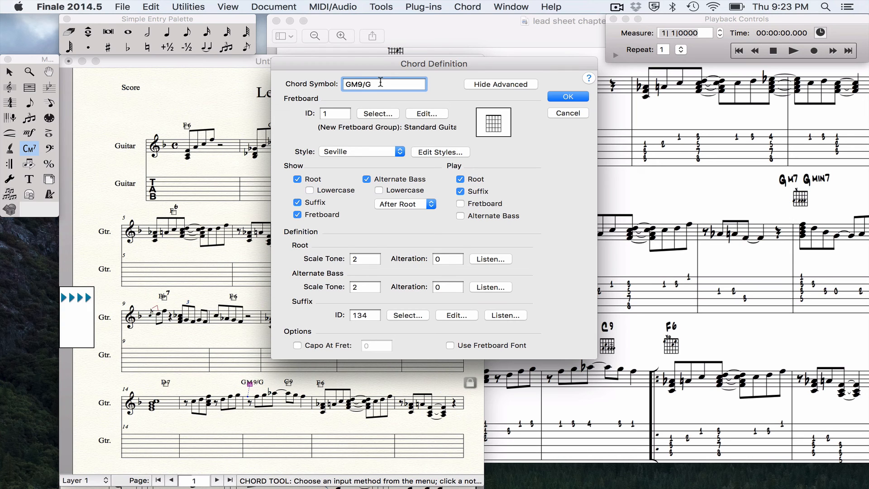
{"action": "left_click", "coordinate": [661, 345]}
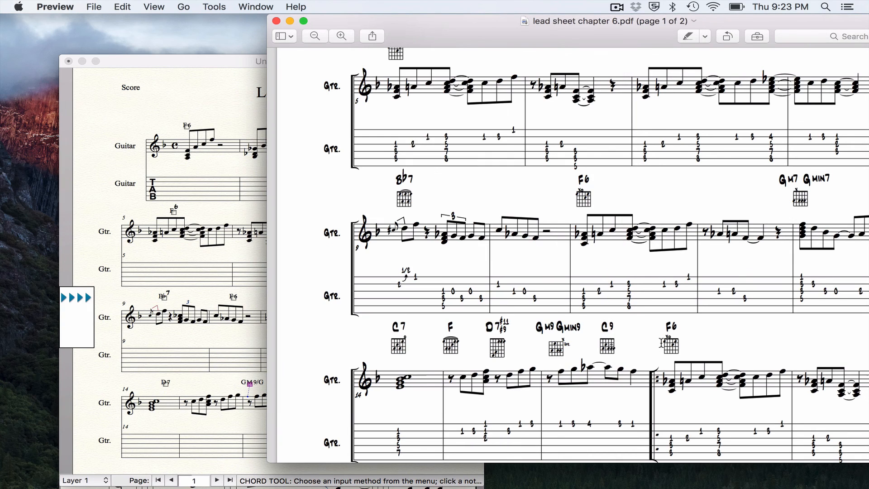
{"action": "left_click", "coordinate": [231, 310]}
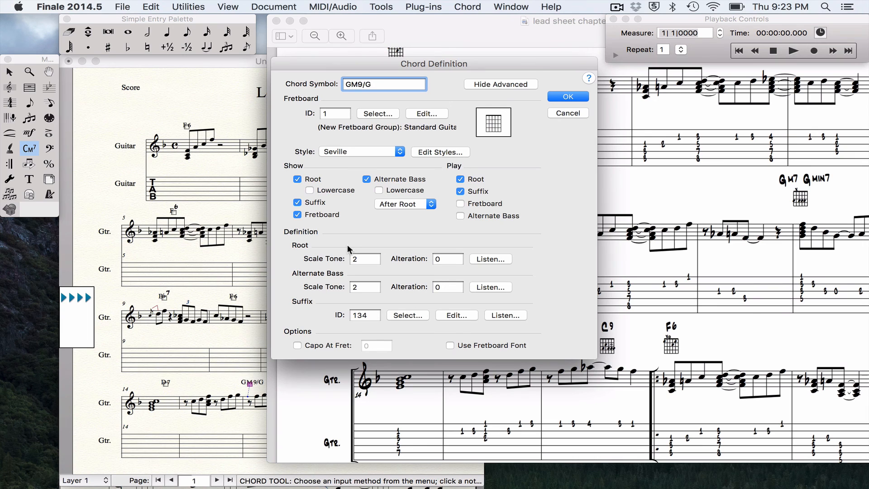
{"action": "type", "text": "min9"}
{"action": "key", "text": "Return"}
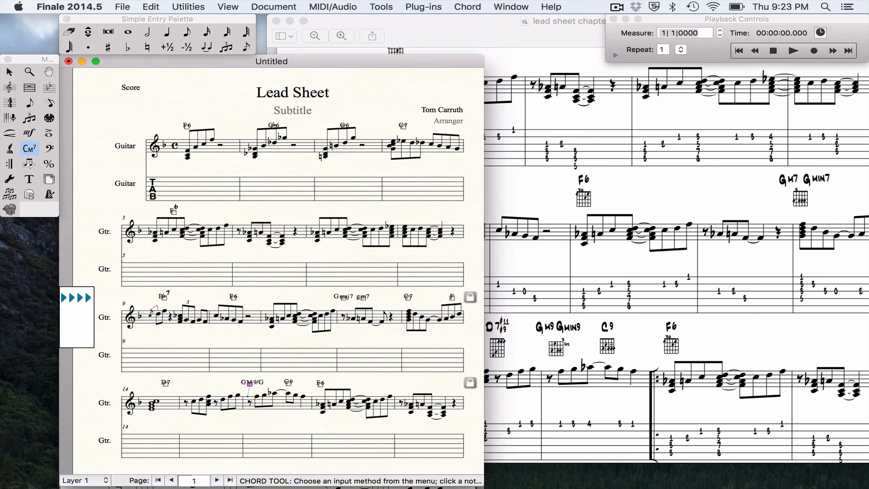
{"action": "left_click", "coordinate": [574, 448]}
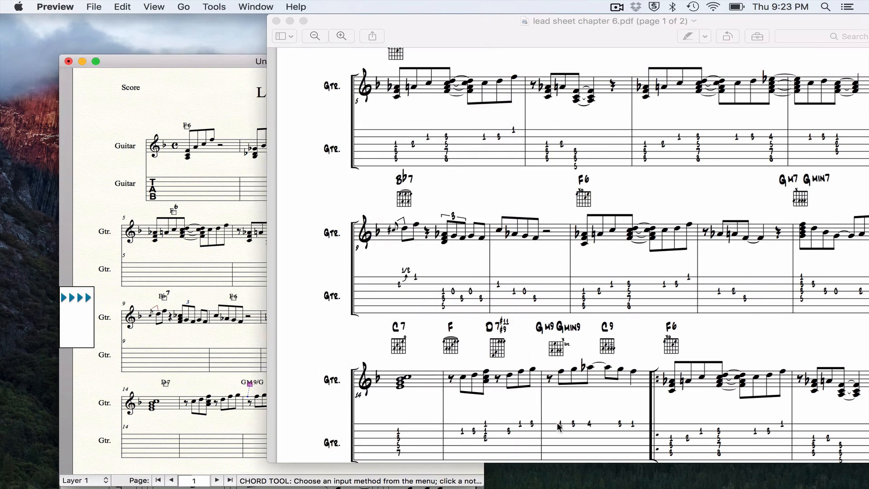
- Delete the D7 chord symbol above measure 14 and check its correct placement in the lead sheet PDF
{"action": "left_click", "coordinate": [167, 386]}
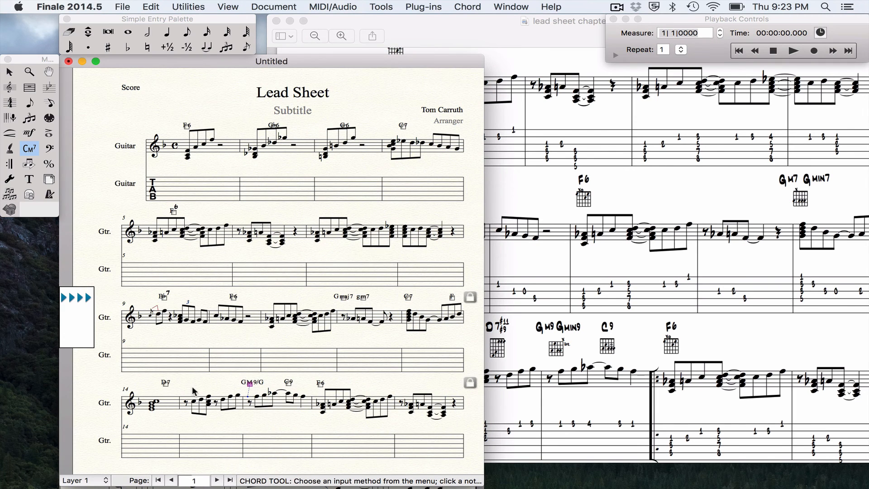
{"action": "left_click", "coordinate": [166, 386]}
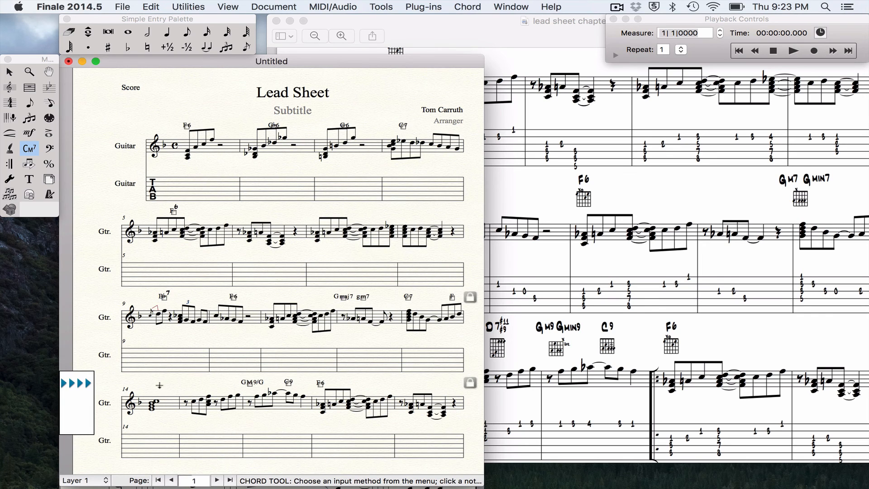
{"action": "left_click", "coordinate": [566, 376]}
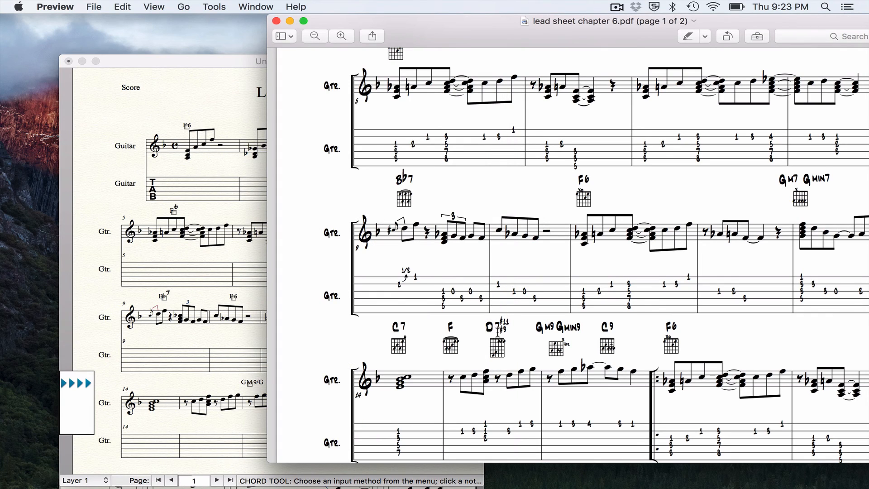
- Add a lowercase d chord with the 7♯9(♯11) suffix in the middle of measure 15
{"action": "left_click", "coordinate": [242, 382]}
{"action": "left_click", "coordinate": [216, 385]}
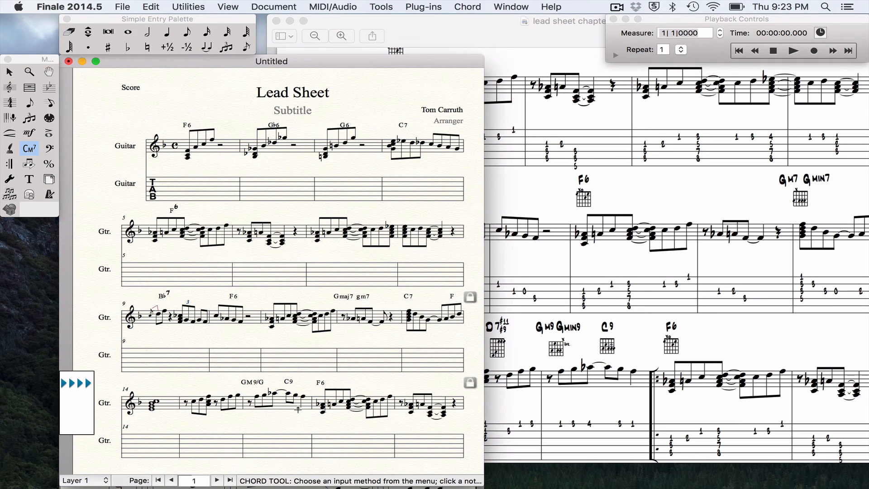
{"action": "type", "text": "d:0"}
{"action": "key", "text": "Return"}
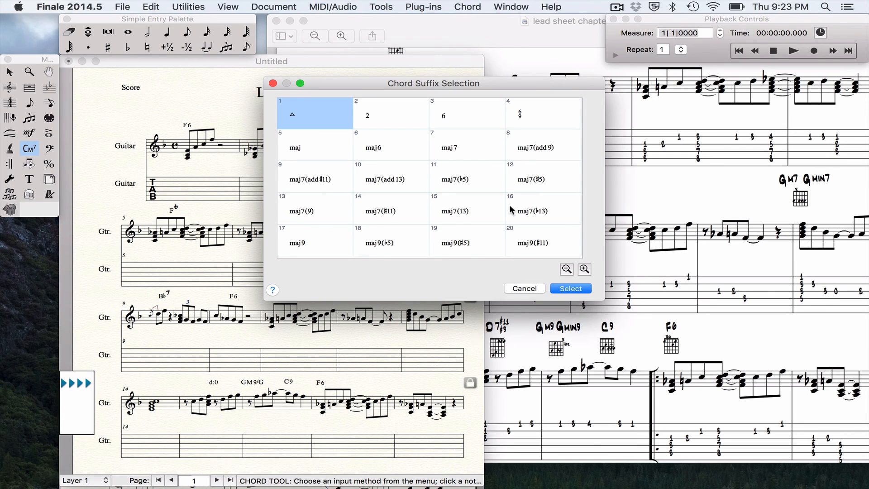
{"action": "scroll", "coordinate": [511, 210], "scroll_direction": "down", "scroll_amount": 5}
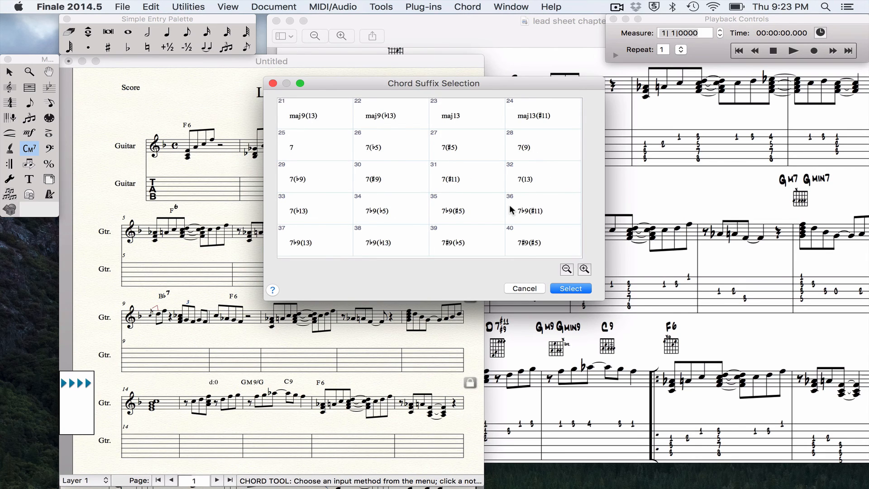
{"action": "left_click", "coordinate": [461, 183]}
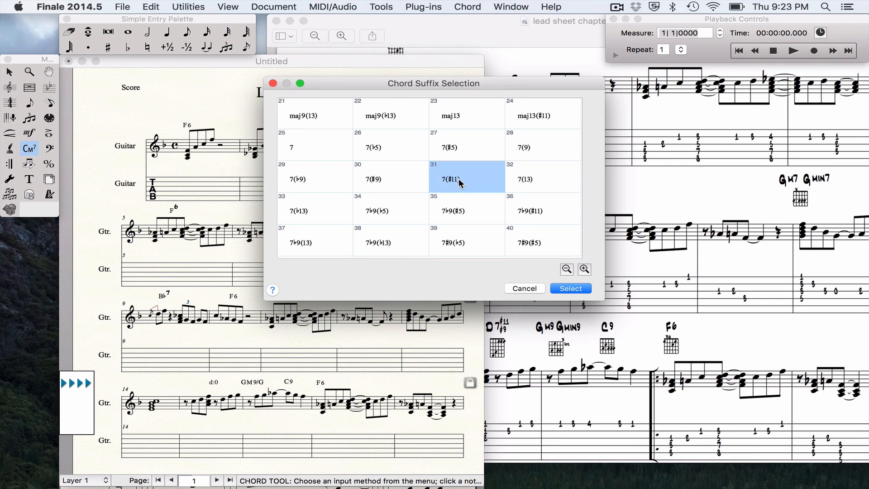
{"action": "left_click", "coordinate": [379, 182]}
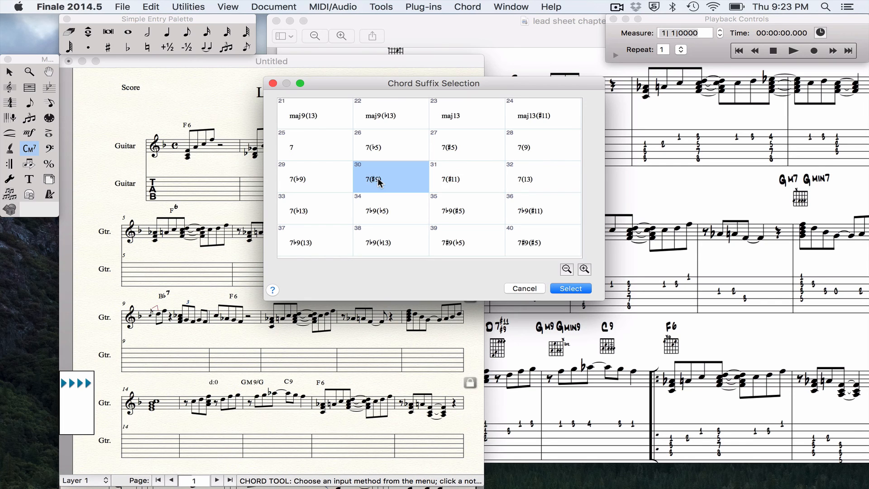
{"action": "left_click", "coordinate": [456, 179]}
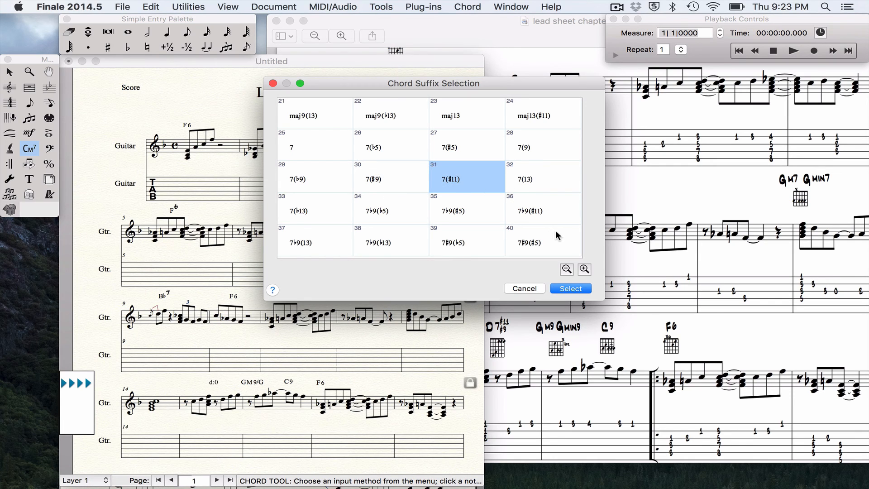
{"action": "scroll", "coordinate": [558, 235], "scroll_direction": "down", "scroll_amount": 5}
{"action": "left_click", "coordinate": [390, 182]}
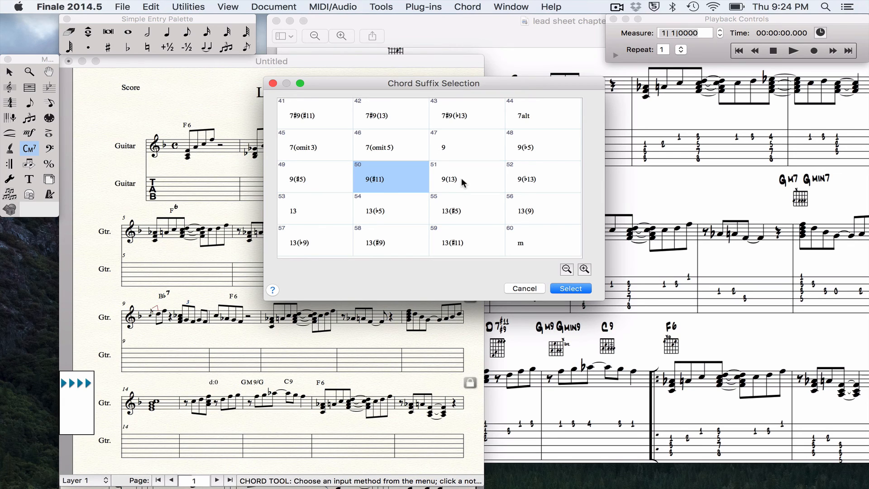
{"action": "left_click", "coordinate": [328, 123]}
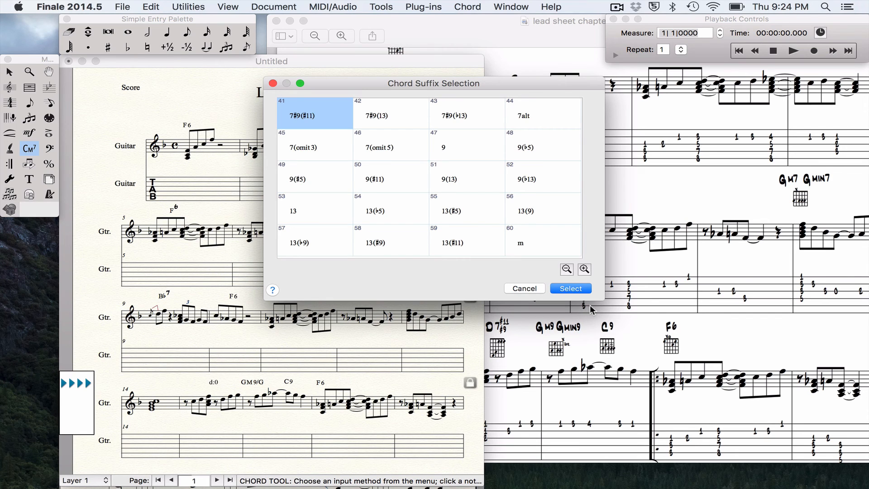
{"action": "left_click", "coordinate": [564, 289]}
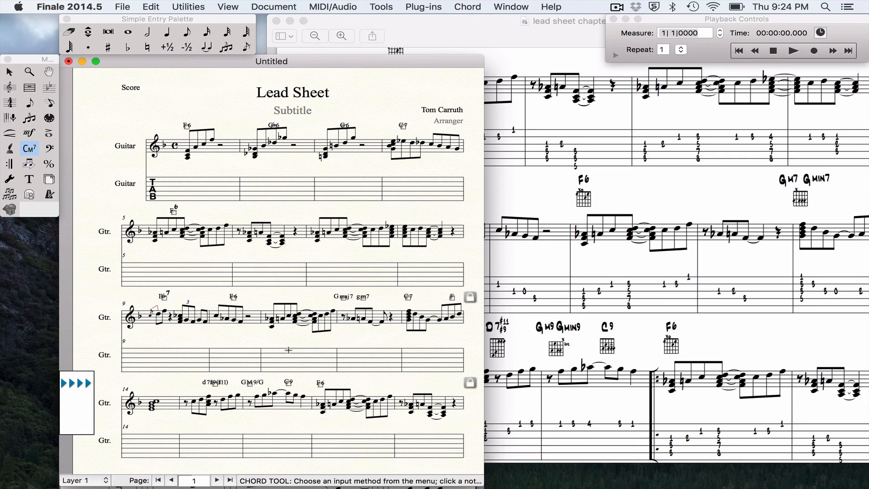
- Change the new chord's symbol in its chord definition to D7#9(#11) and compare it with the lead sheet PDF
{"action": "right_click", "coordinate": [214, 384]}
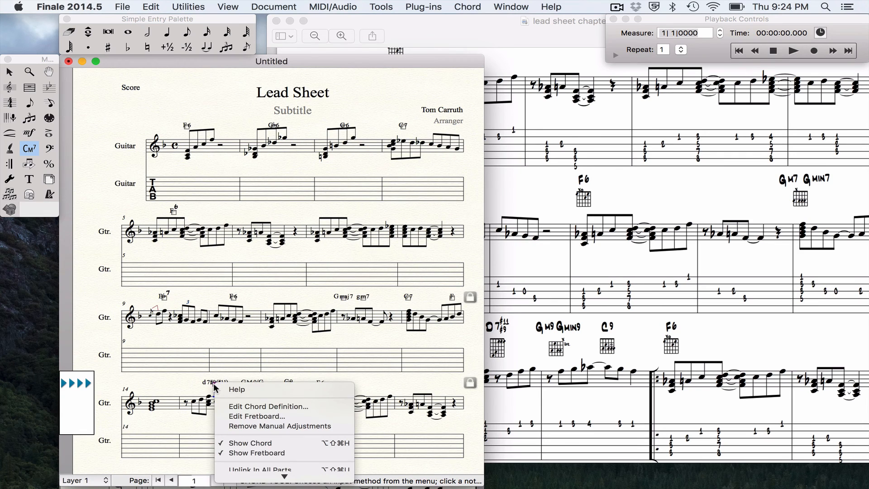
{"action": "left_click", "coordinate": [248, 407]}
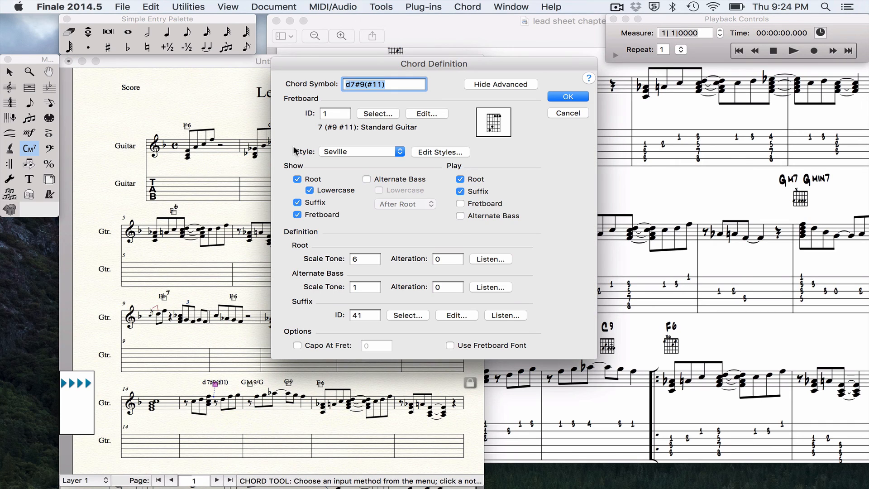
{"action": "left_click", "coordinate": [346, 85]}
{"action": "key", "text": "Delete"}
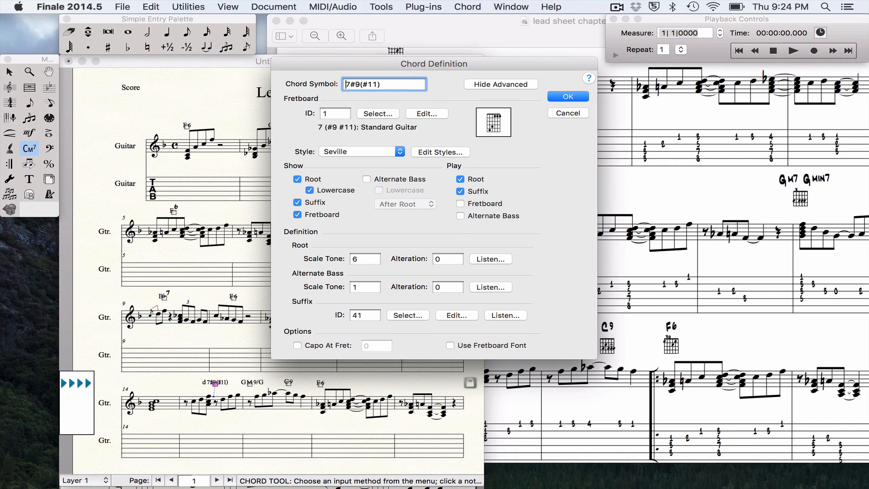
{"action": "type", "text": "D"}
{"action": "left_click", "coordinate": [639, 333]}
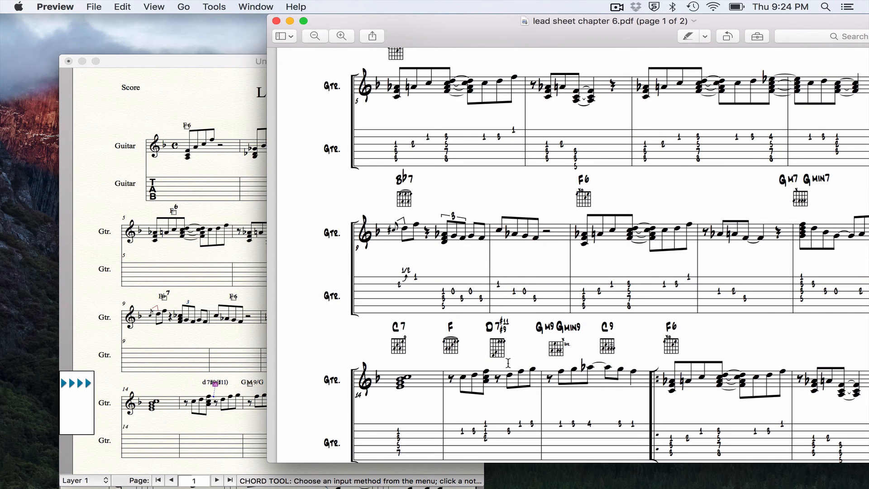
{"action": "left_click", "coordinate": [252, 345]}
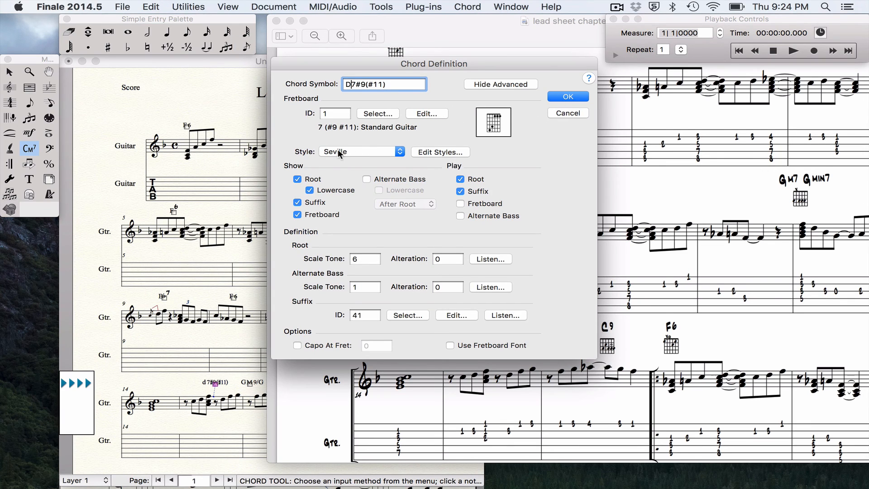
{"action": "left_click", "coordinate": [368, 113]}
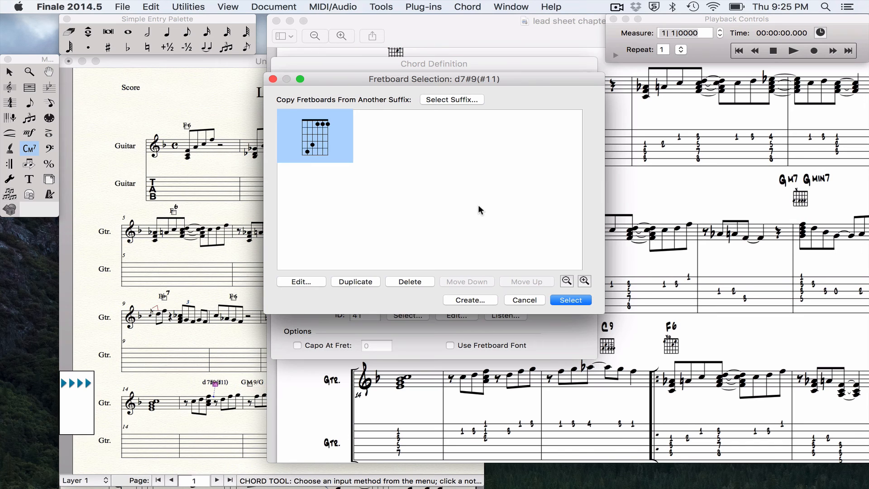
{"action": "left_click", "coordinate": [470, 300]}
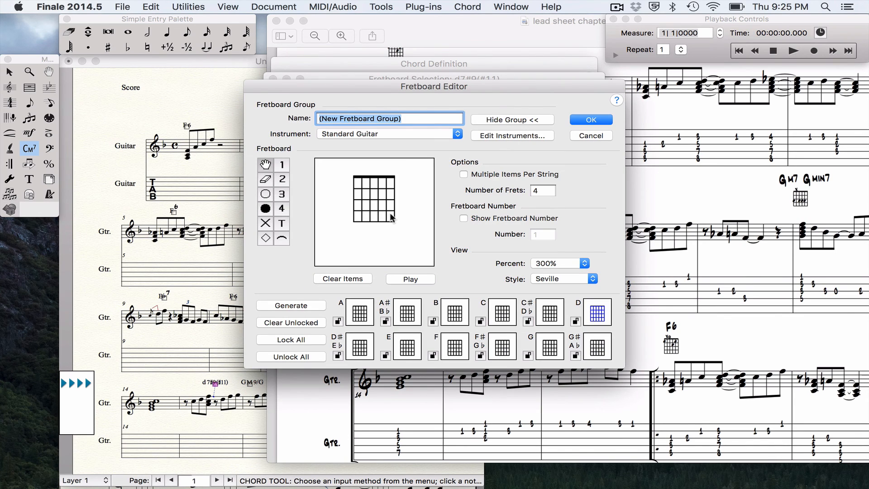
{"action": "left_click", "coordinate": [266, 208]}
{"action": "left_click", "coordinate": [362, 183]}
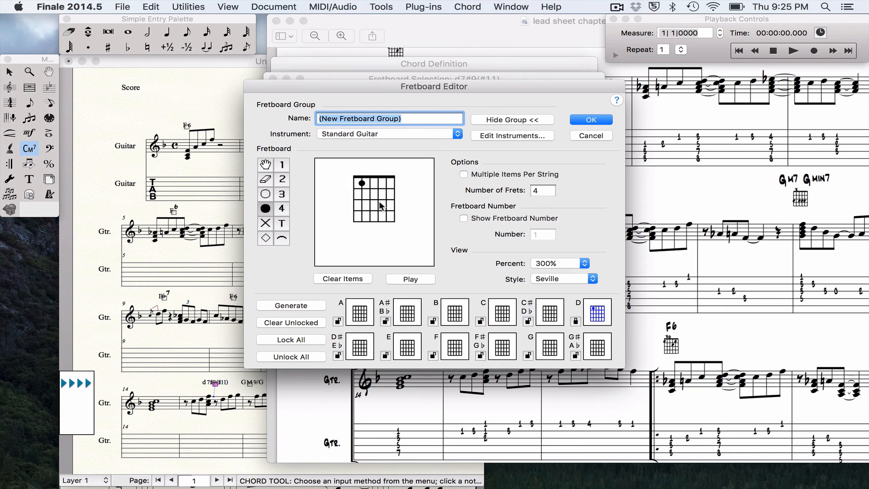
{"action": "left_click", "coordinate": [386, 216]}
{"action": "left_click", "coordinate": [378, 174]}
{"action": "left_click", "coordinate": [362, 194]}
{"action": "left_click", "coordinate": [387, 194]}
{"action": "left_click", "coordinate": [266, 222]}
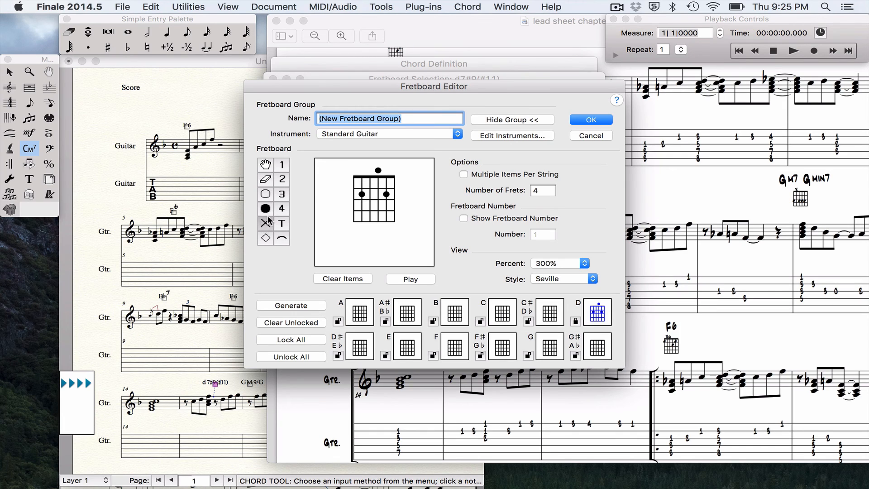
{"action": "left_click", "coordinate": [362, 173]}
{"action": "left_click", "coordinate": [265, 208]}
{"action": "left_click", "coordinate": [379, 171]}
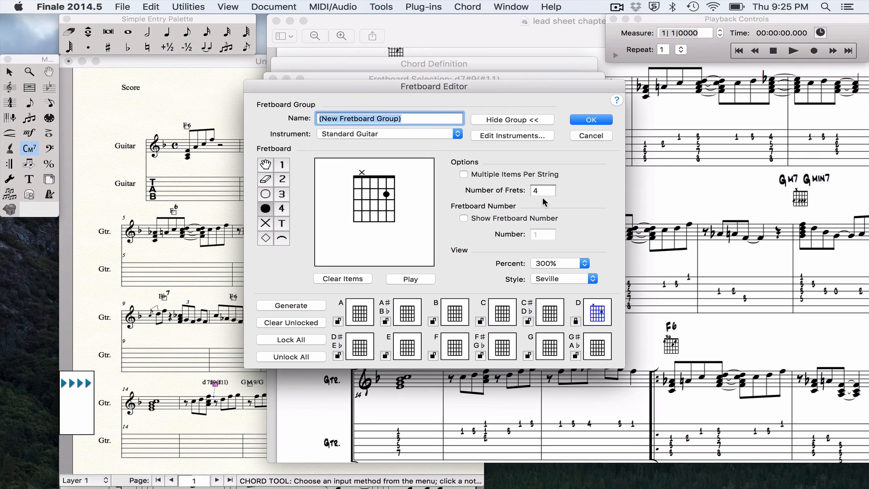
{"action": "left_click", "coordinate": [465, 219]}
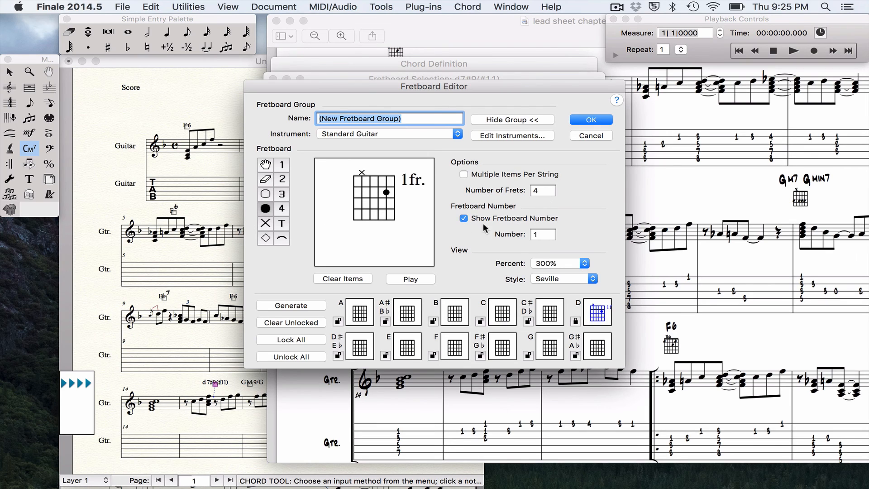
{"action": "left_click", "coordinate": [532, 236]}
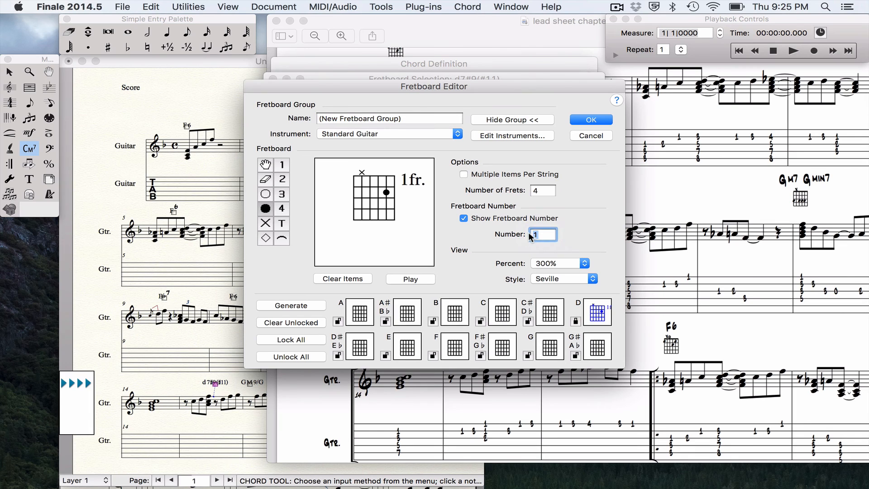
{"action": "type", "text": "6"}
{"action": "left_click", "coordinate": [583, 137]}
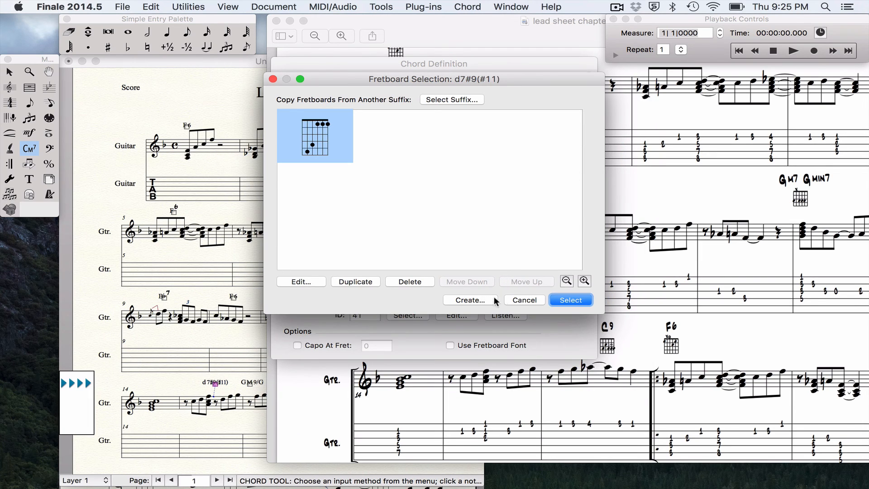
{"action": "left_click", "coordinate": [518, 301]}
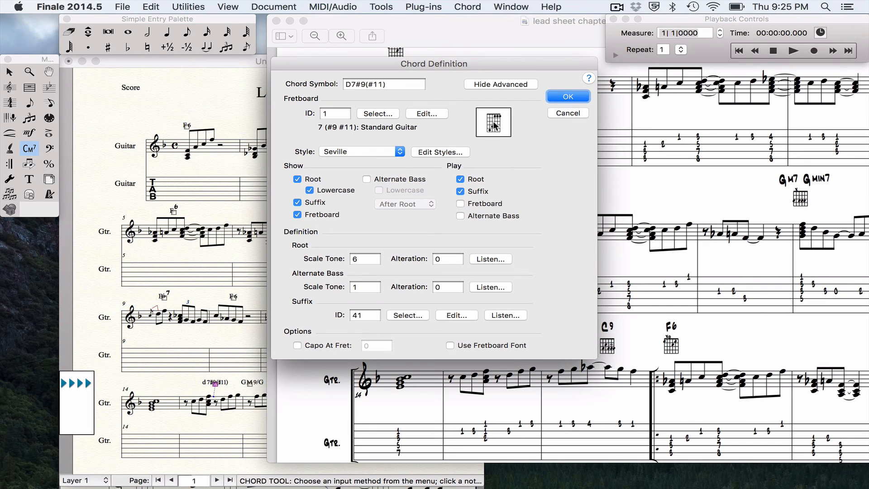
- Apply the D7#9(#11) chord definition and show fretboards for all chords in the score
{"action": "left_click", "coordinate": [568, 96]}
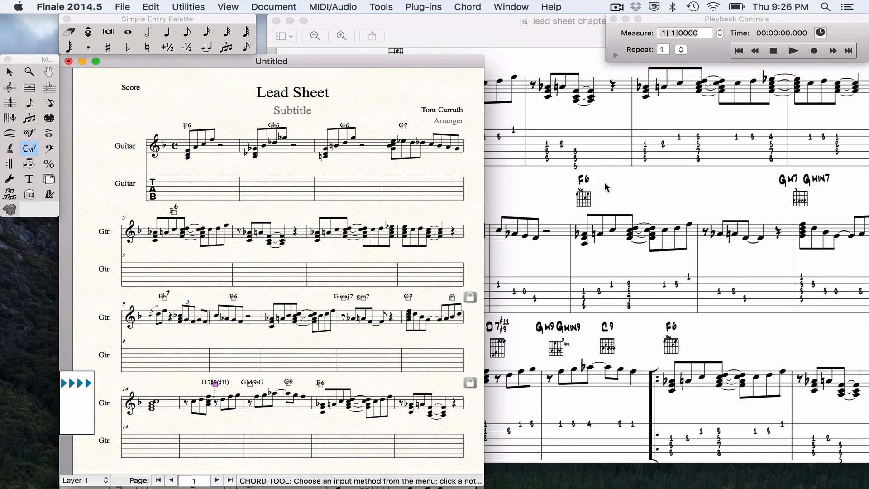
{"action": "left_click", "coordinate": [474, 6]}
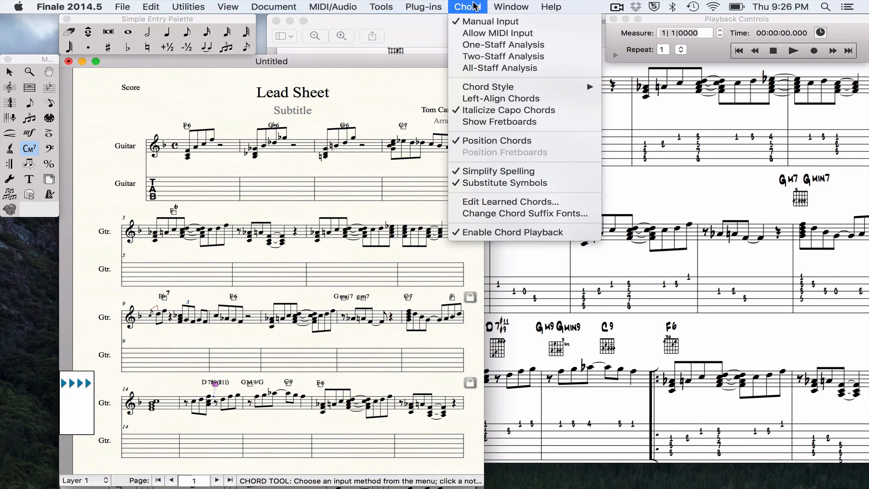
{"action": "left_click", "coordinate": [517, 124]}
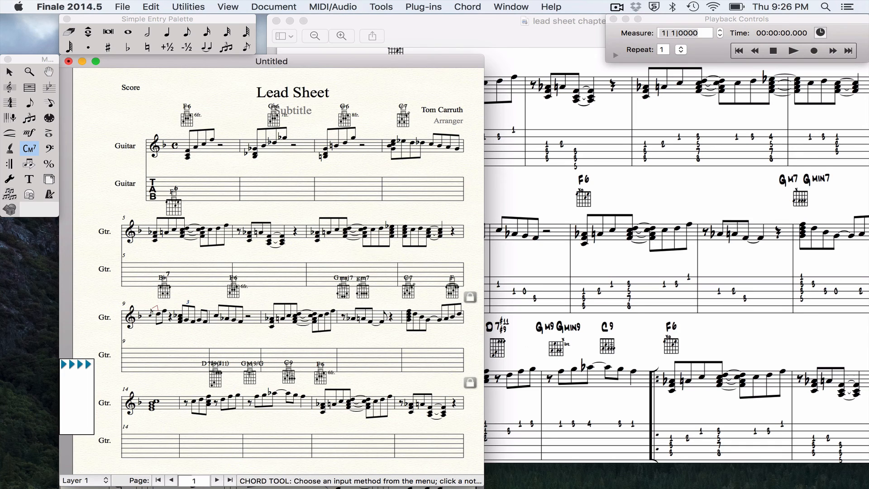
- Open the measure 16 GM9 chord's fretboard for editing and place dots at A-string fret 3, D-string fret 1, and G- and B-string fret 3
{"action": "right_click", "coordinate": [250, 372]}
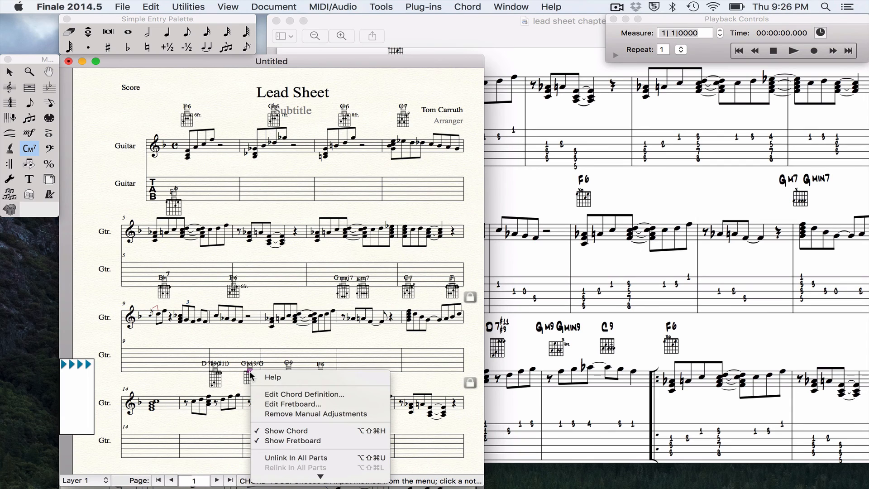
{"action": "left_click", "coordinate": [286, 403]}
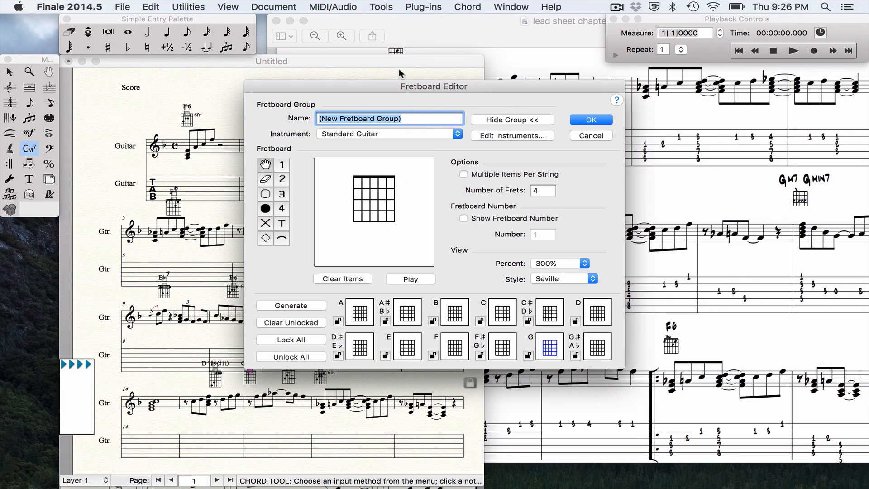
{"action": "left_click_drag", "start_coordinate": [414, 82], "coordinate": [387, 17]}
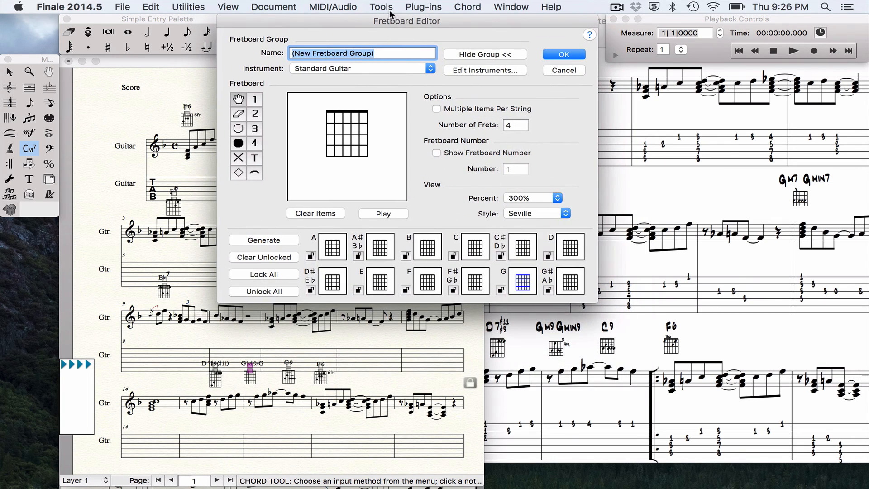
{"action": "left_click", "coordinate": [238, 144]}
{"action": "left_click", "coordinate": [335, 141]}
{"action": "left_click", "coordinate": [343, 117]}
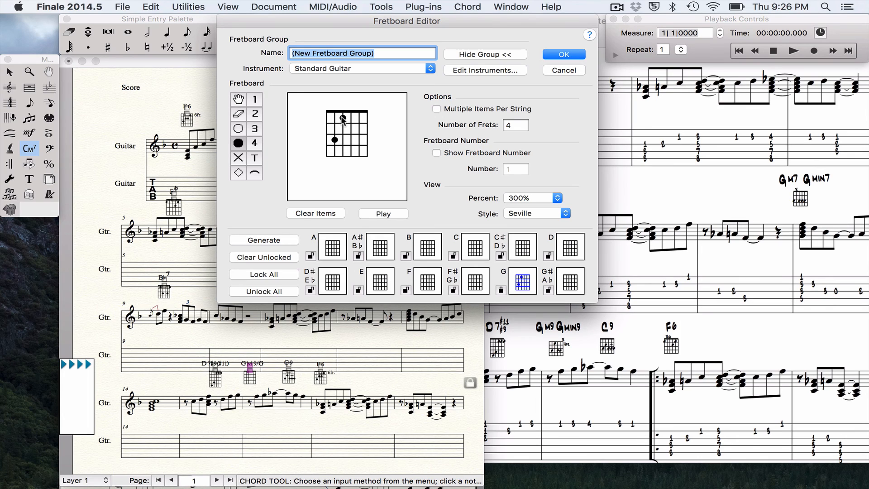
{"action": "left_click", "coordinate": [351, 140]}
{"action": "left_click", "coordinate": [359, 140]}
- Mark the high E string as muted and place a dot on the B string's third fret
{"action": "left_click", "coordinate": [239, 158]}
{"action": "left_click", "coordinate": [360, 107]}
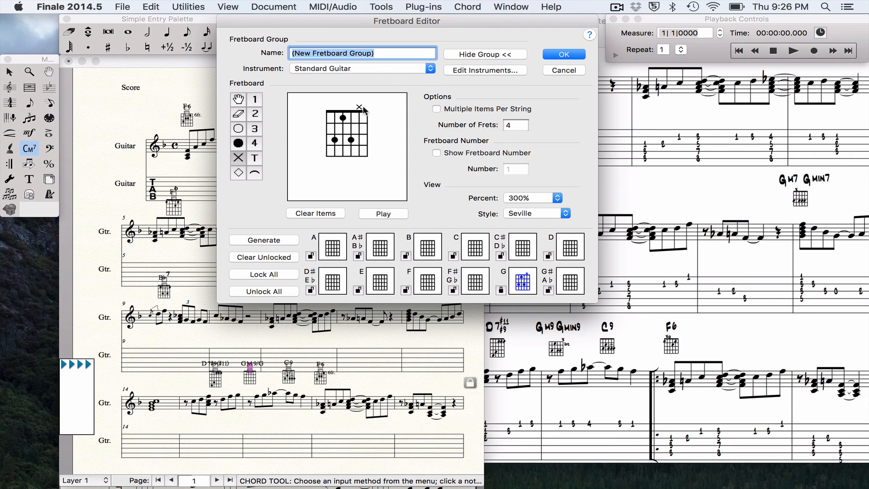
{"action": "left_click", "coordinate": [367, 107]}
{"action": "left_click", "coordinate": [238, 143]}
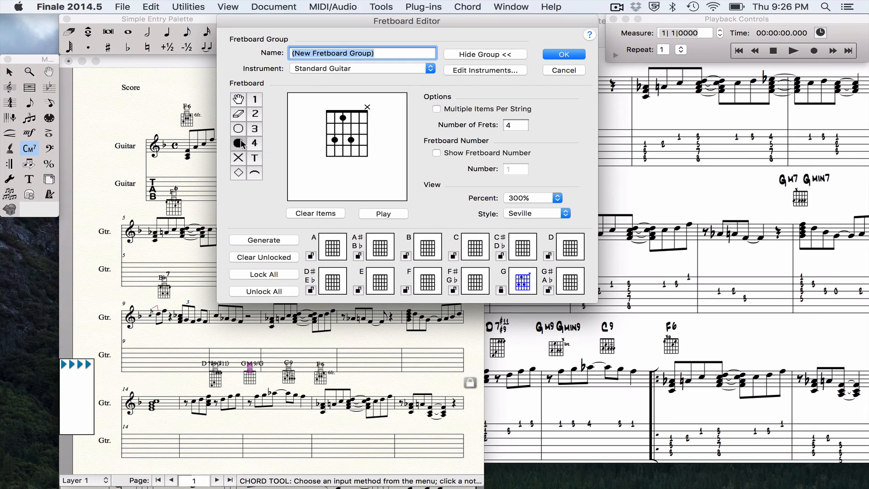
{"action": "left_click", "coordinate": [359, 140]}
- Show the fretboard number on the GM9 diagram, set it to 8, and apply the fretboard
{"action": "left_click", "coordinate": [437, 153]}
{"action": "left_click", "coordinate": [515, 170]}
{"action": "double_click", "coordinate": [515, 169]}
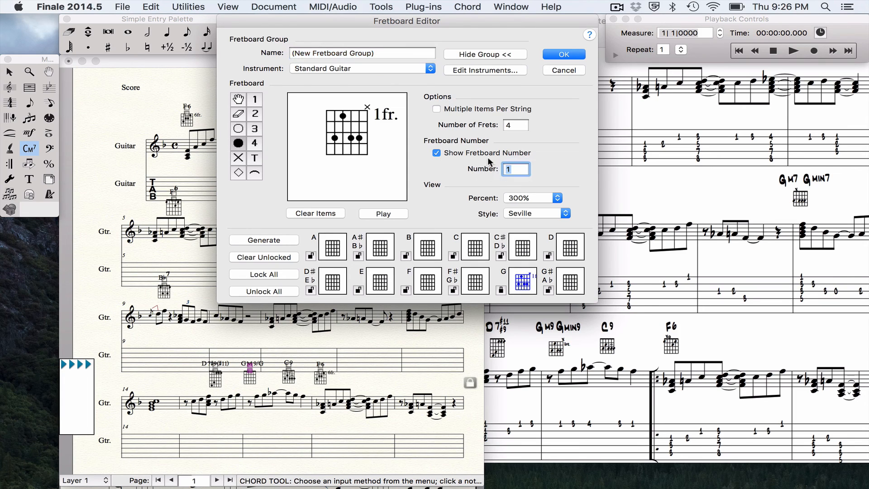
{"action": "type", "text": "8"}
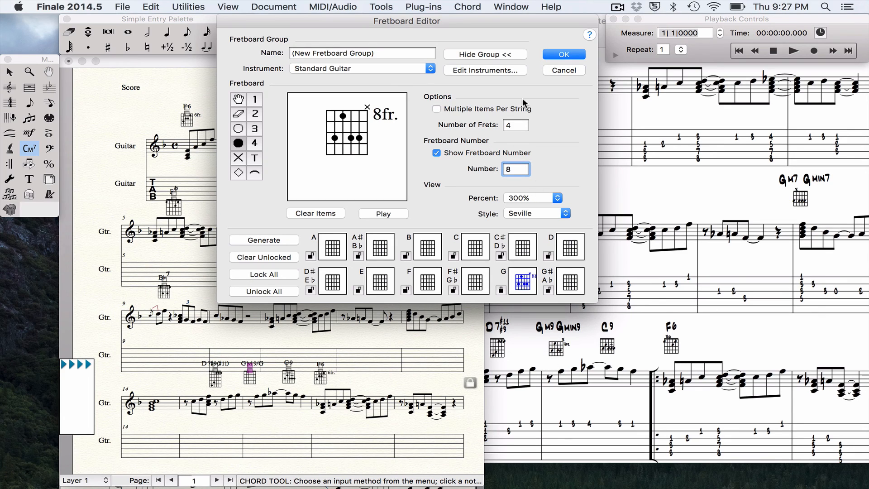
{"action": "left_click", "coordinate": [553, 55]}
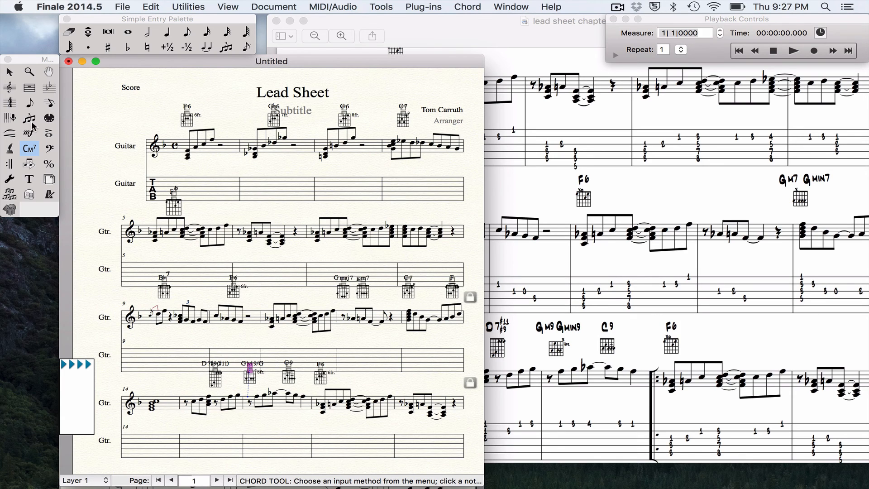
- Copy the entire guitar staff into the tablature staff below, using 0 as the lowest fret
{"action": "left_click", "coordinate": [8, 74]}
{"action": "left_click", "coordinate": [103, 150]}
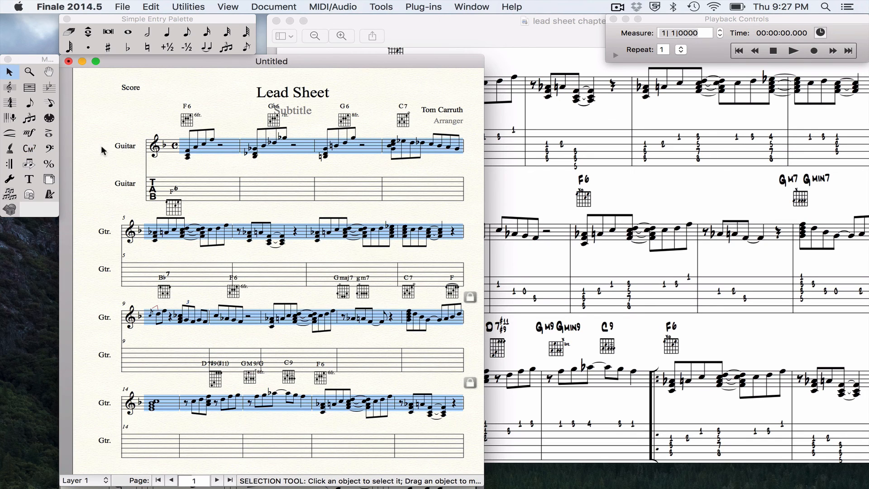
{"action": "left_click_drag", "start_coordinate": [184, 155], "coordinate": [189, 195]}
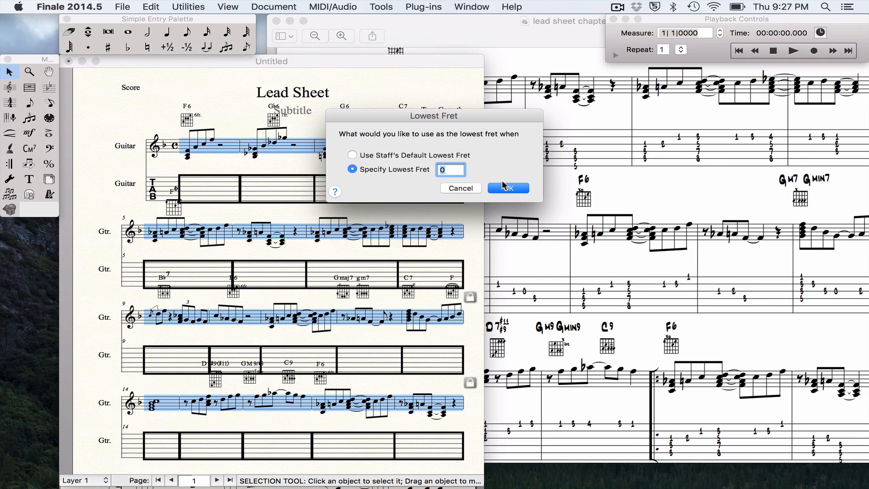
{"action": "left_click", "coordinate": [504, 185]}
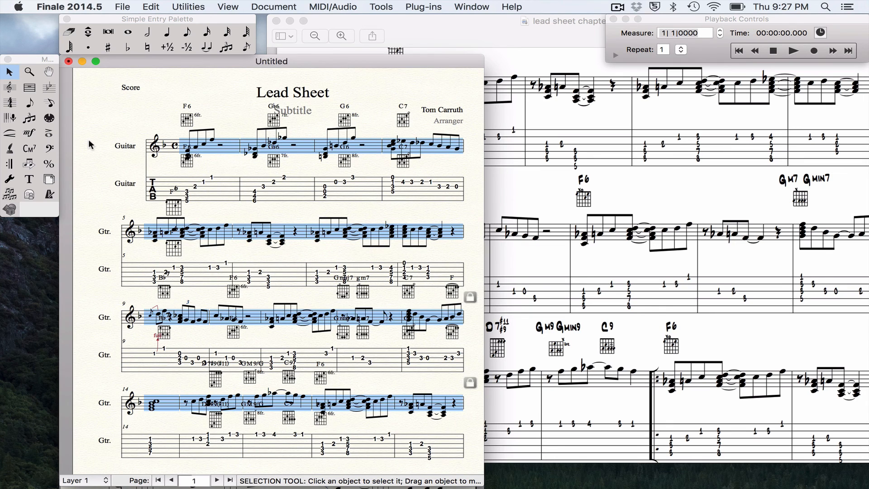
- Start a new document with the Setup Wizard, choosing Create New Ensemble and Handwritten Style
{"action": "left_click", "coordinate": [122, 6]}
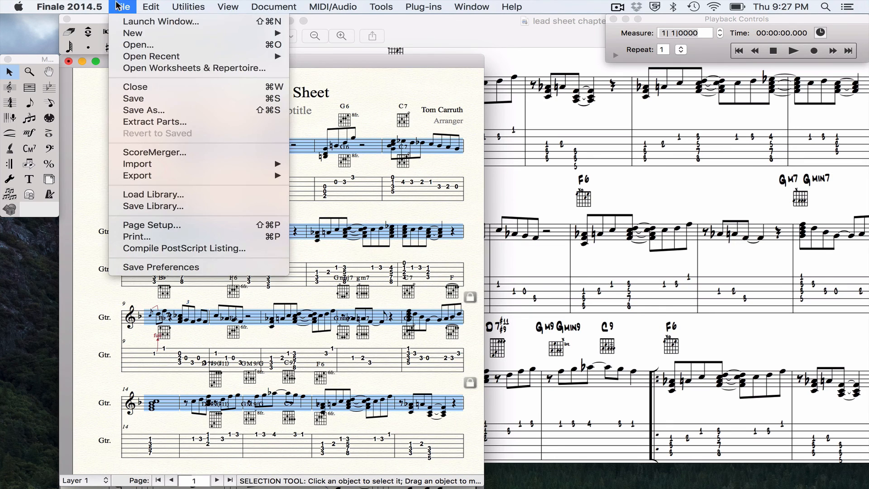
{"action": "mouse_move", "coordinate": [136, 55]}
{"action": "mouse_move", "coordinate": [135, 33]}
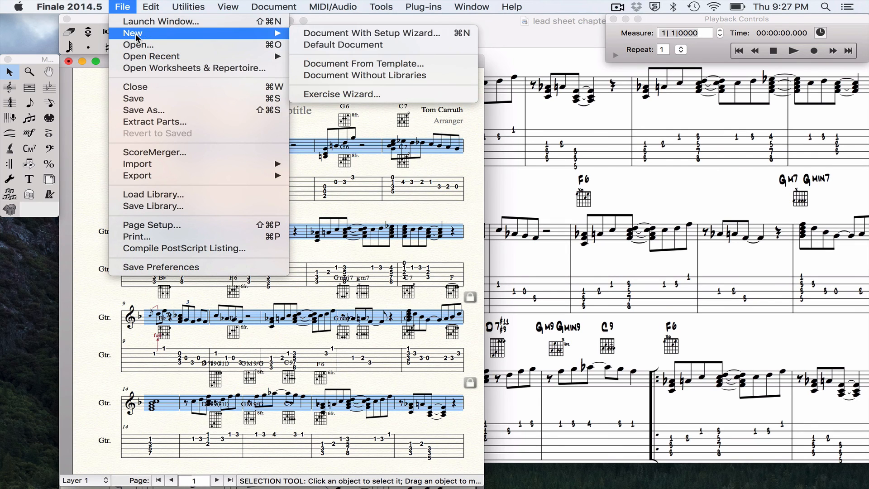
{"action": "left_click", "coordinate": [367, 34]}
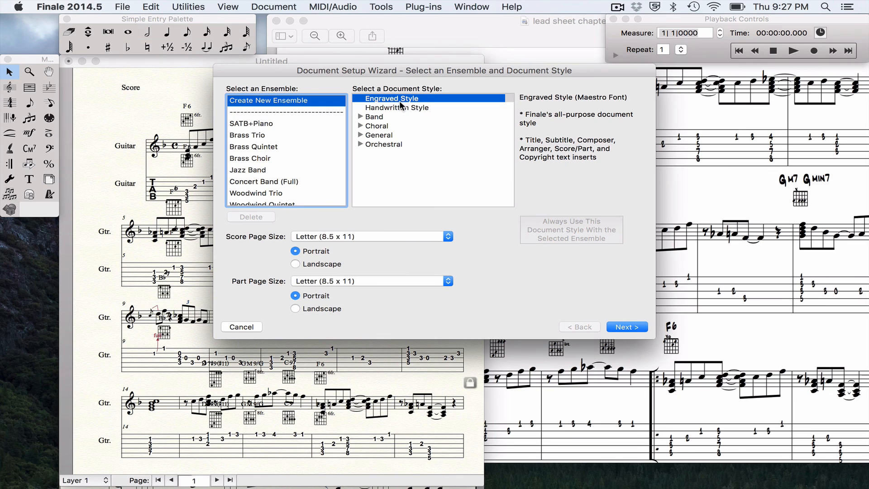
{"action": "left_click", "coordinate": [400, 100]}
{"action": "left_click", "coordinate": [393, 109]}
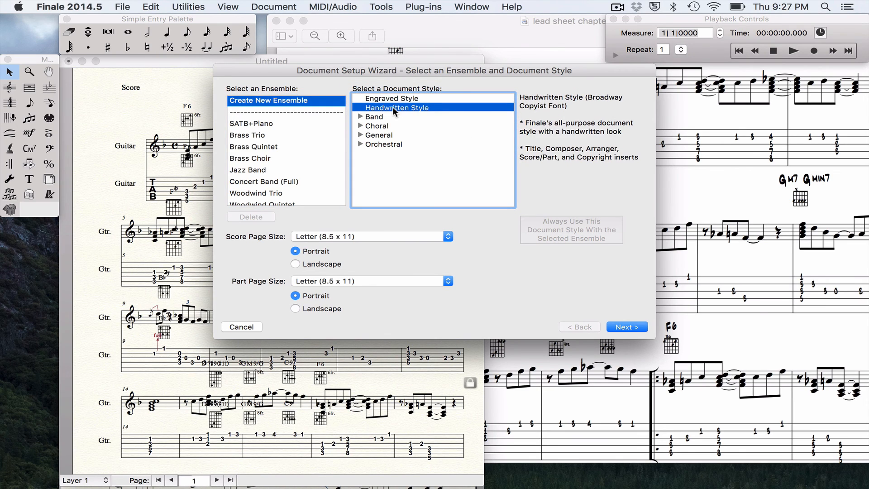
{"action": "left_click", "coordinate": [614, 329]}
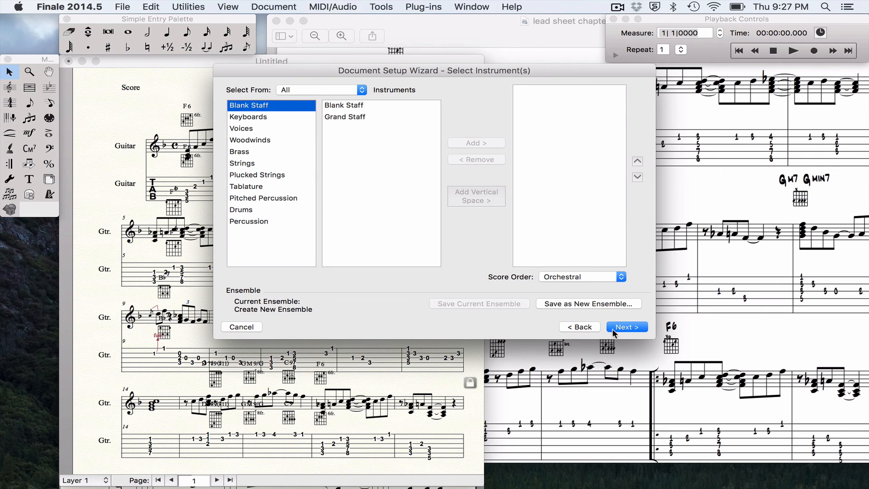
- Add a Guitar from Plucked Strings and a Guitar [TAB] from Tablature to the new score
{"action": "left_click", "coordinate": [253, 175]}
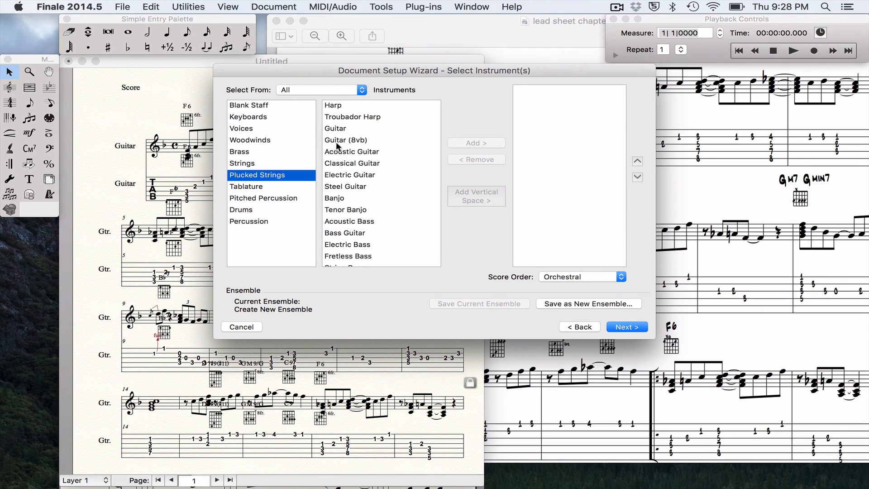
{"action": "left_click", "coordinate": [334, 130]}
{"action": "left_click", "coordinate": [460, 143]}
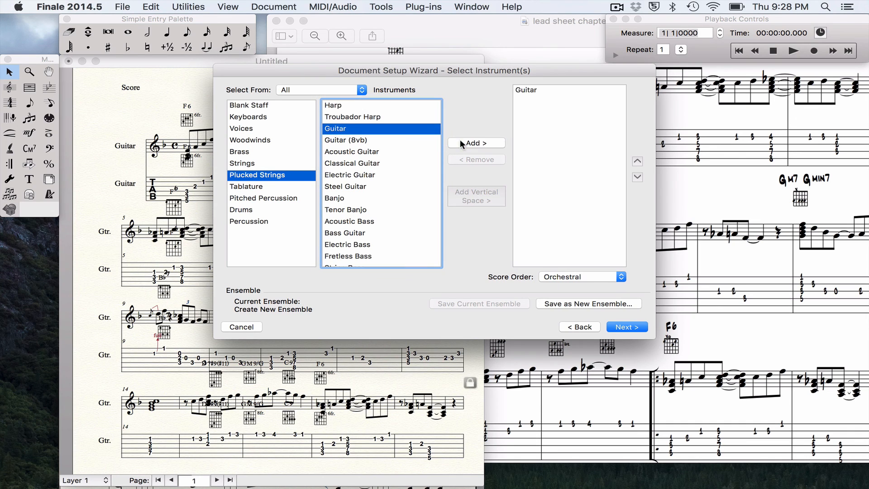
{"action": "left_click", "coordinate": [258, 188]}
{"action": "left_click", "coordinate": [344, 104]}
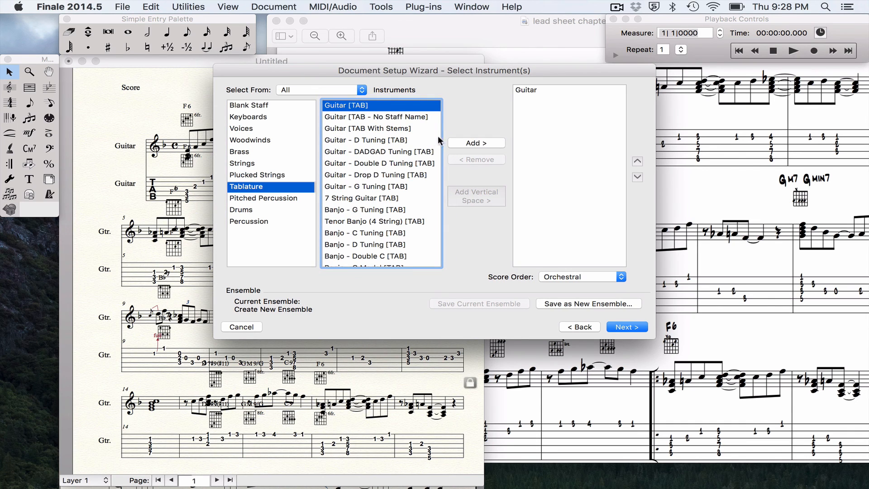
{"action": "left_click", "coordinate": [452, 143]}
{"action": "left_click", "coordinate": [639, 328]}
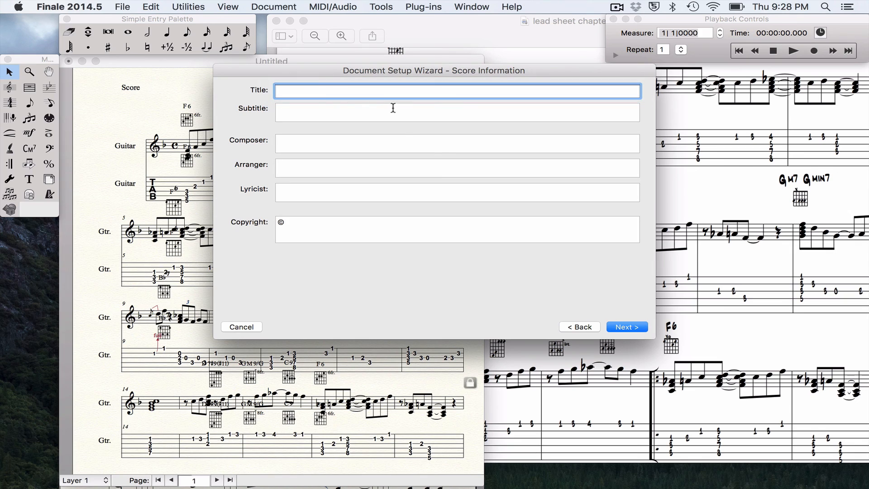
- Title the new score "Lead Sheet" and enter the composer's full name
{"action": "type", "text": "Lead Sheet"}
{"action": "key", "text": "Tab"}
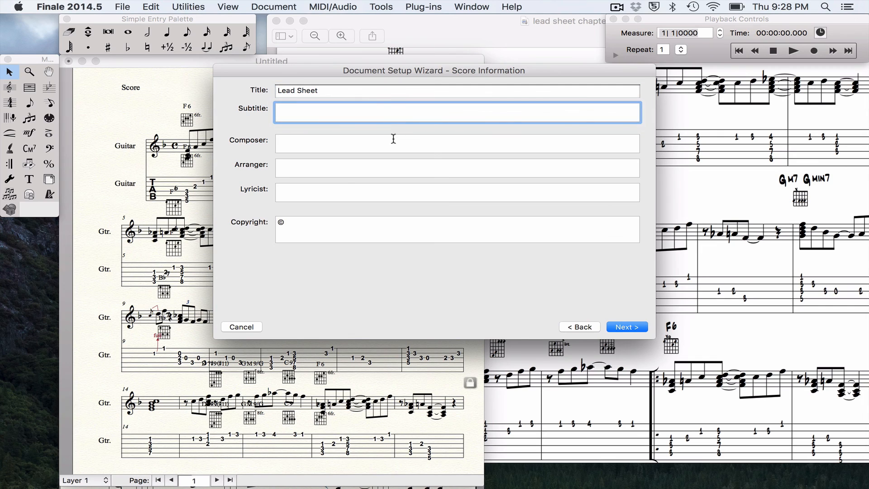
{"action": "left_click", "coordinate": [392, 137]}
{"action": "type", "text": "Tom Carruth"}
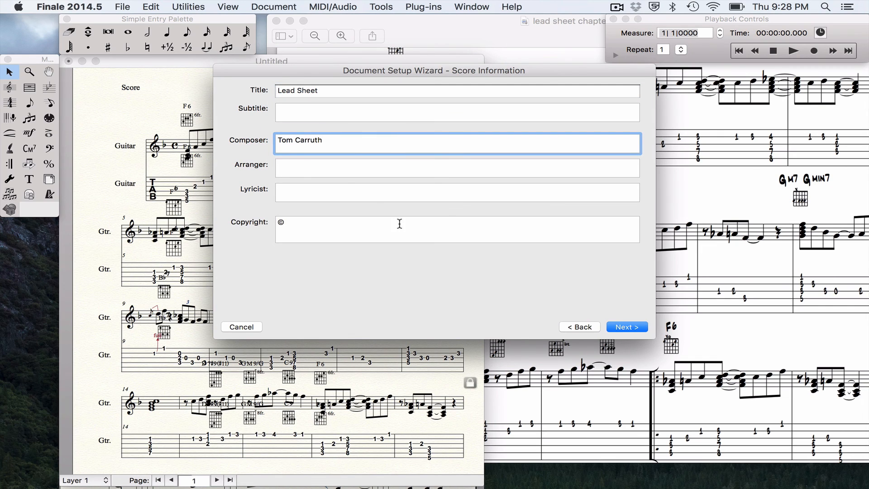
- Start the score's copyright notice with "Copyright © 2007"
{"action": "left_click", "coordinate": [376, 240]}
{"action": "type", "text": "201"}
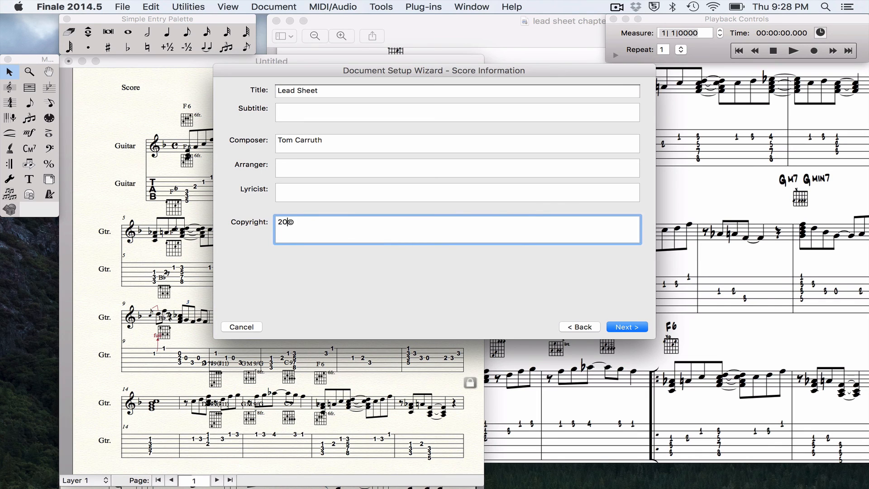
{"action": "key", "text": "BackSpace"}
{"action": "key", "text": "BackSpace"}
{"action": "key", "text": "BackSpace"}
{"action": "type", "text": "Copyright © 2007"}
- Complete the copyright notice from the PDF with "Originally, Updated to 2010 for 2nd Version of "The Finale Projects"" and the author's name
{"action": "scroll", "coordinate": [690, 411], "scroll_direction": "down", "scroll_amount": 3}
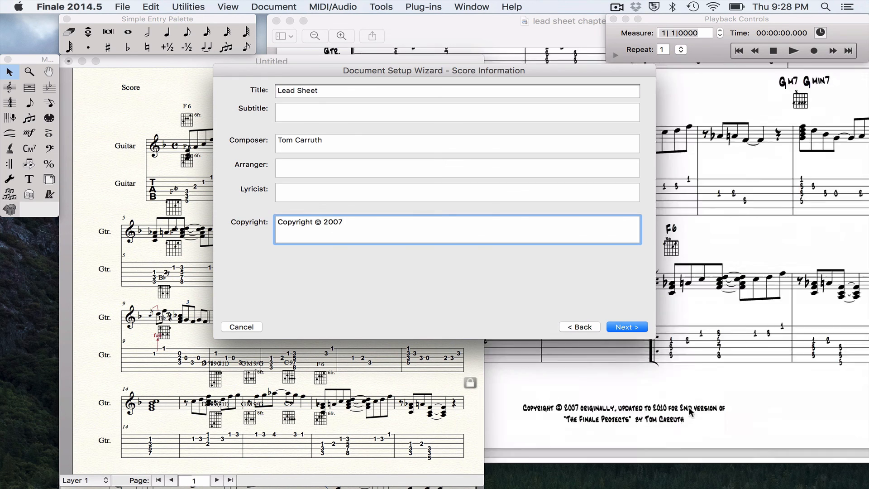
{"action": "scroll", "coordinate": [691, 411], "scroll_direction": "down", "scroll_amount": 7}
{"action": "scroll", "coordinate": [690, 411], "scroll_direction": "up", "scroll_amount": 7}
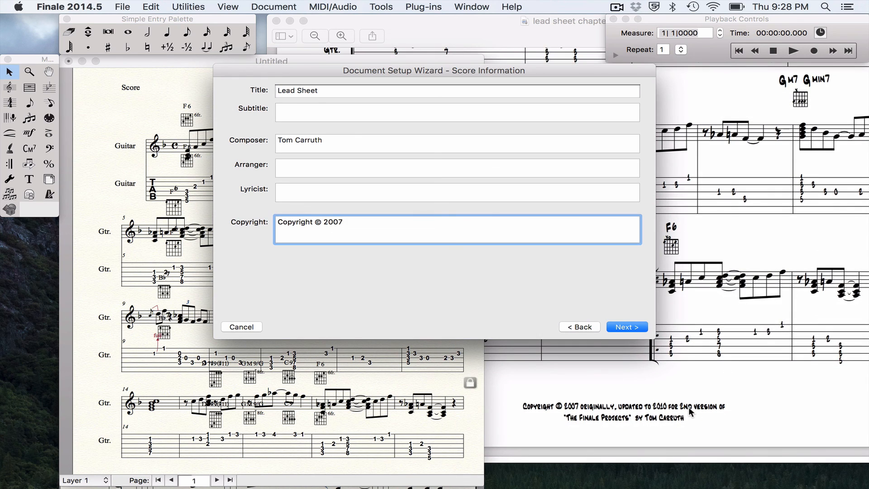
{"action": "type", "text": "Orin"}
{"action": "type", "text": "inally "}
{"action": "type", "text": "Updated to"}
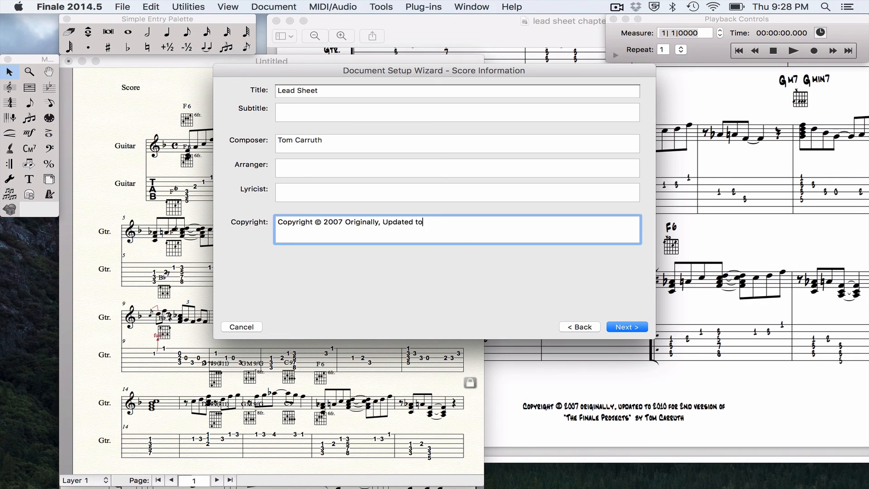
{"action": "type", "text": " 2010 for 2nd Version of \"The Fina"}
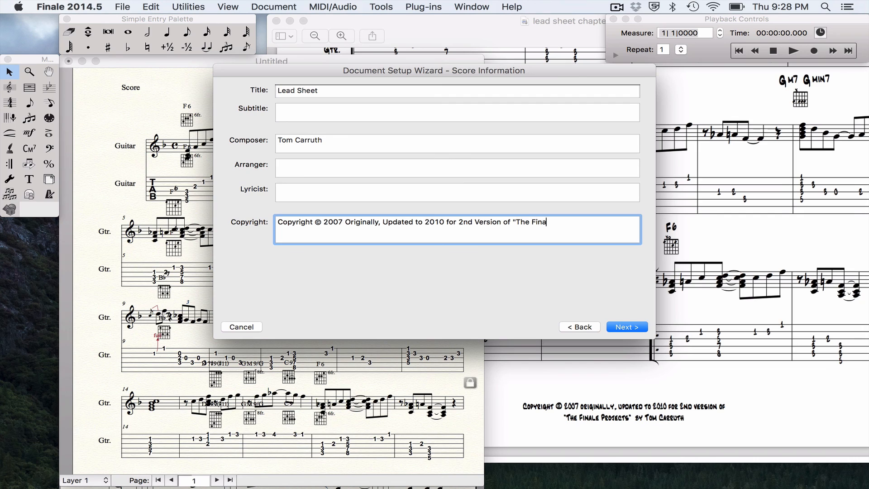
{"action": "type", "text": "le Projects\" by Tom Carruth"}
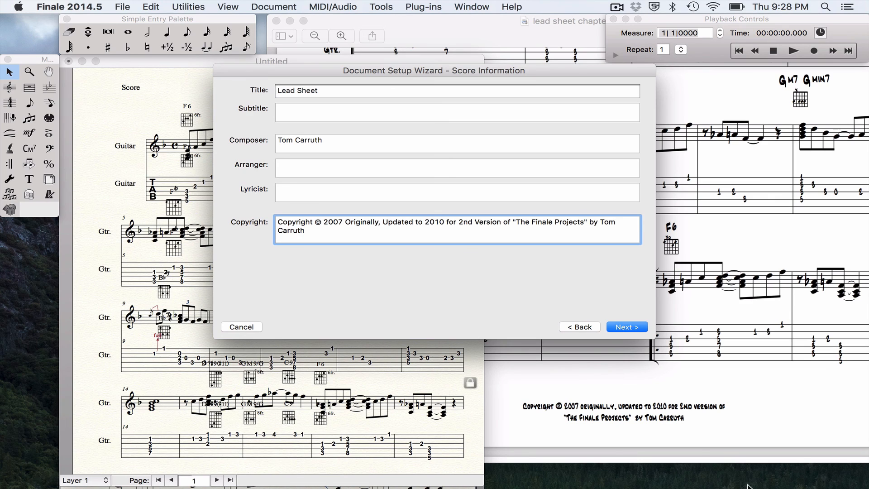
- Set the new score to F Major in common time and create the document
{"action": "left_click", "coordinate": [619, 326]}
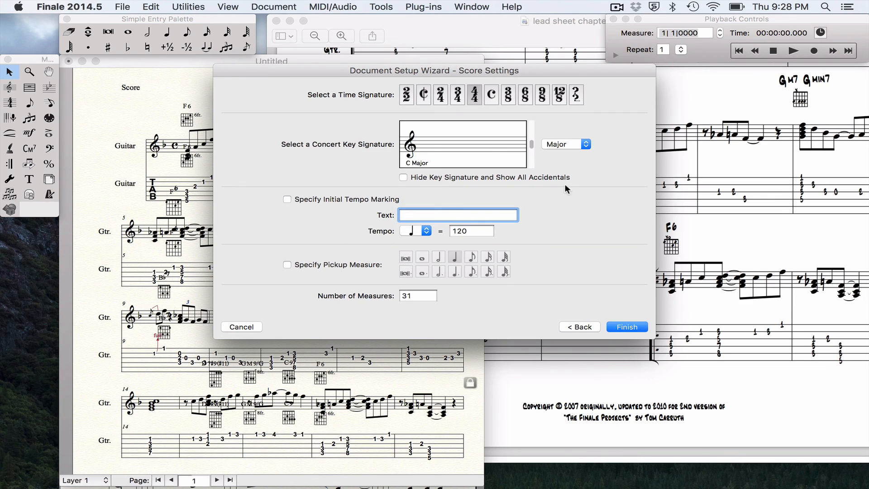
{"action": "left_click", "coordinate": [532, 161]}
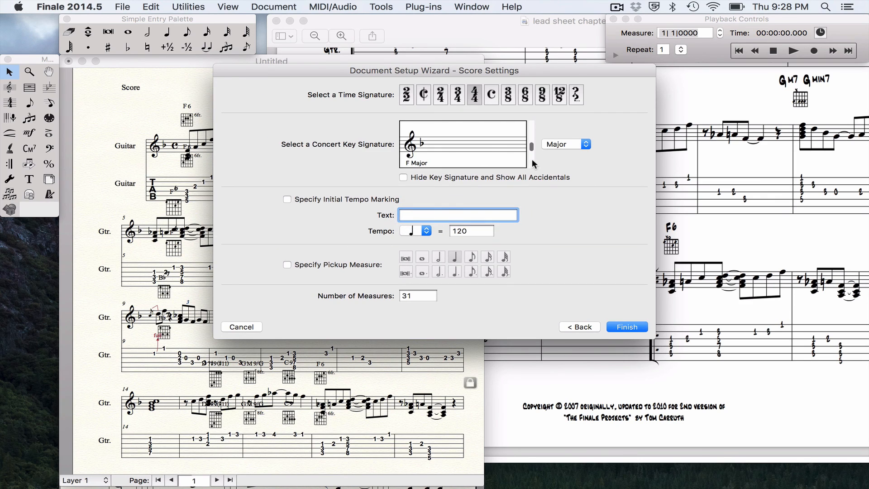
{"action": "left_click", "coordinate": [494, 95]}
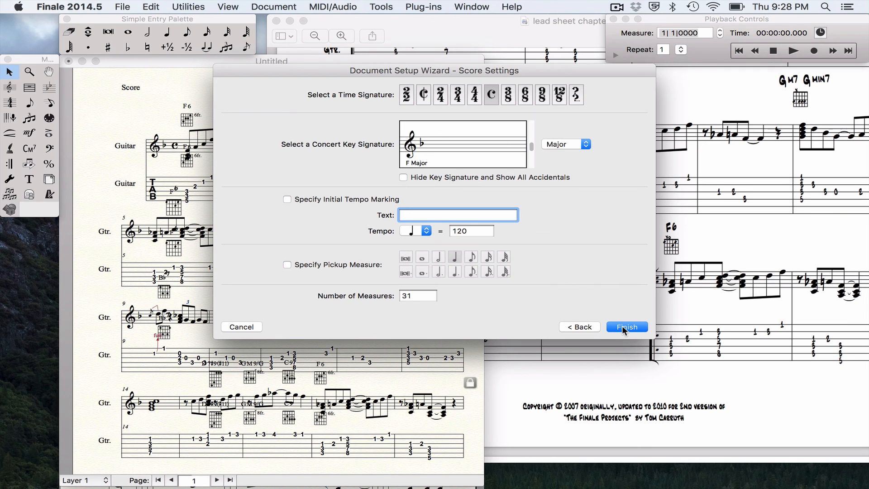
{"action": "left_click", "coordinate": [621, 325]}
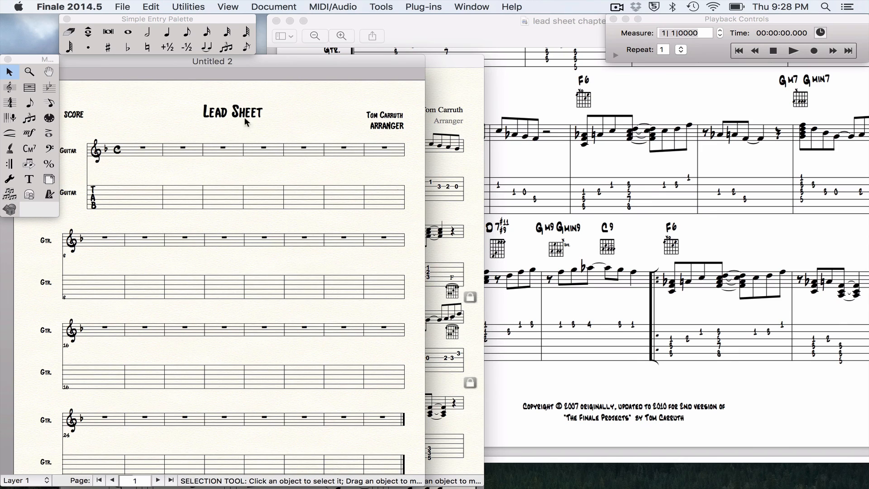
- Copy all the music from the original Lead Sheet and paste it over every measure of the new handwritten-style score
{"action": "left_click_drag", "start_coordinate": [212, 64], "coordinate": [632, 58]}
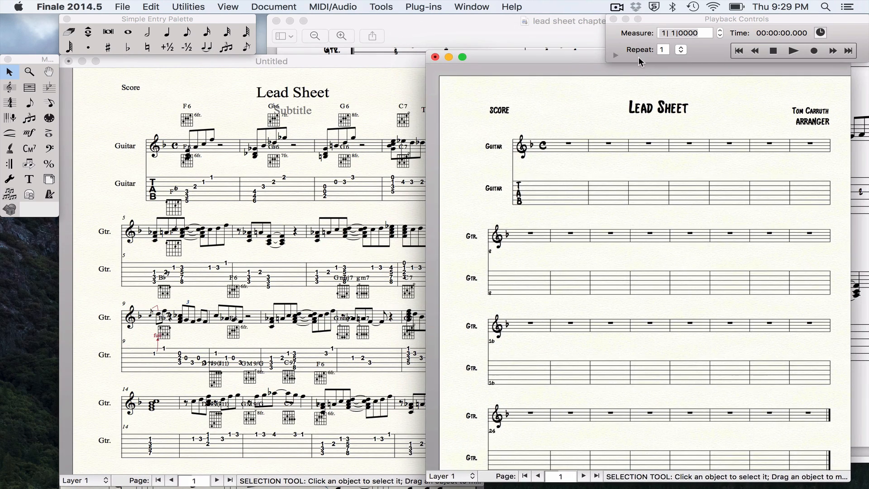
{"action": "left_click", "coordinate": [95, 144]}
{"action": "left_click", "coordinate": [95, 144]}
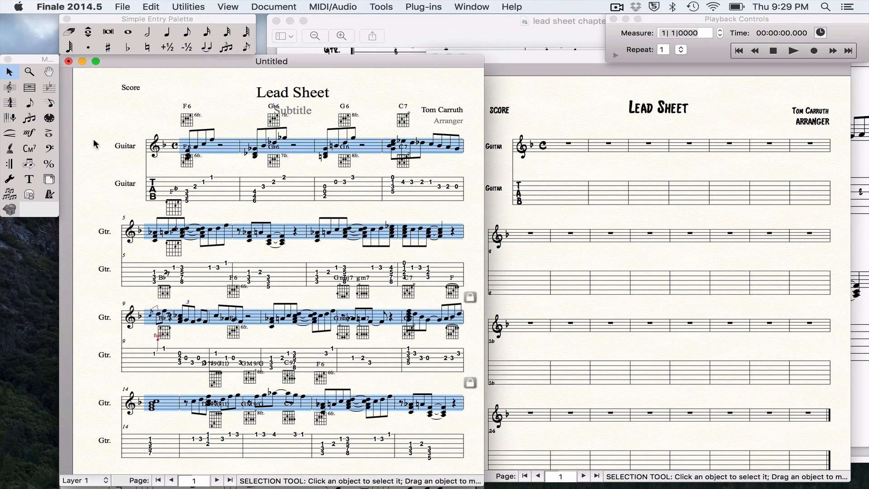
{"action": "key", "text": "super+a"}
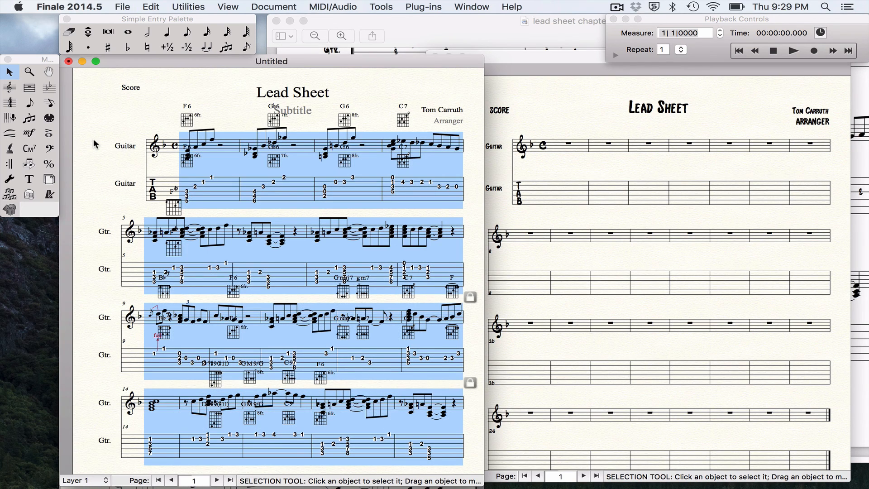
{"action": "left_click", "coordinate": [564, 197]}
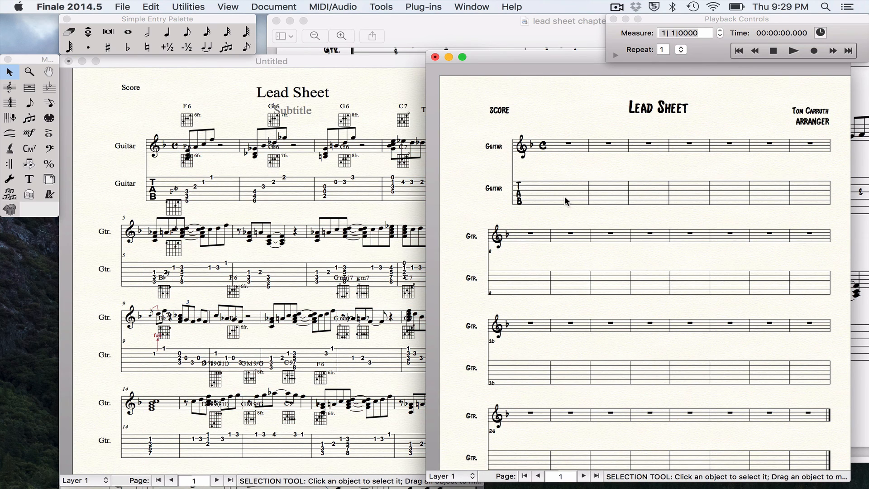
{"action": "key", "text": "super+a"}
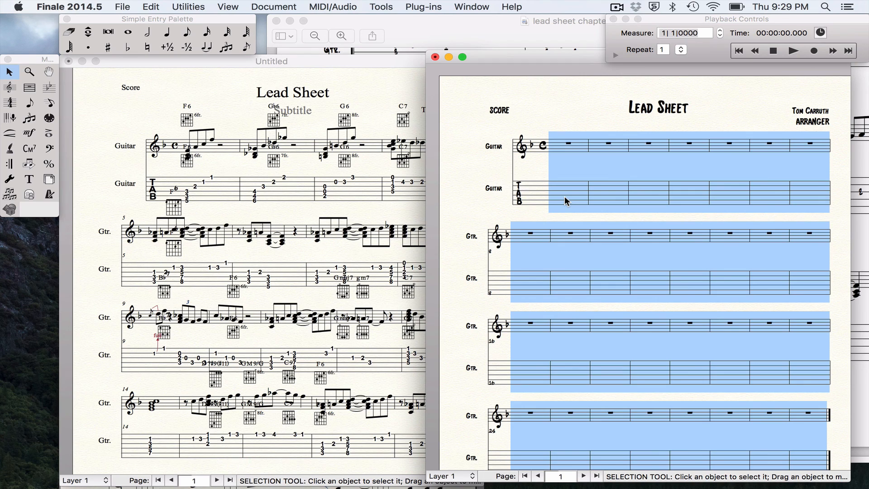
{"action": "key", "text": "super+v"}
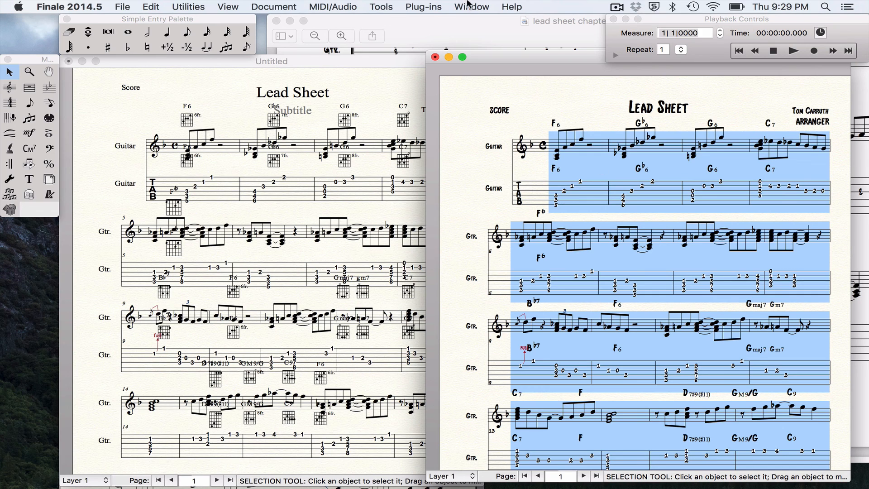
- Show the fretboard diagrams for the chord symbols in the new score
{"action": "left_click", "coordinate": [25, 150]}
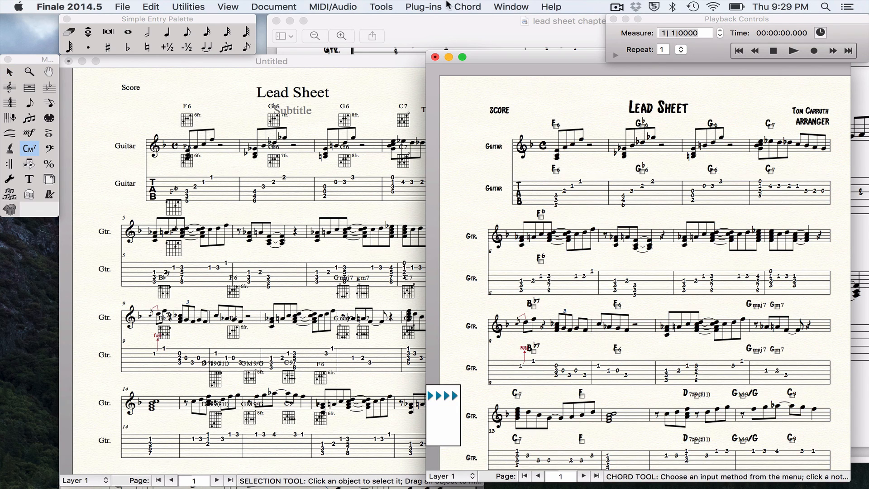
{"action": "left_click", "coordinate": [467, 6]}
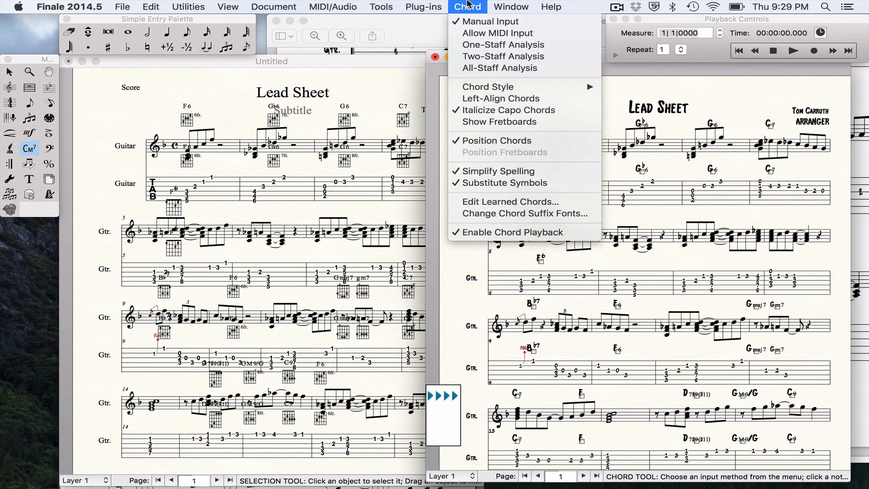
{"action": "left_click", "coordinate": [491, 122]}
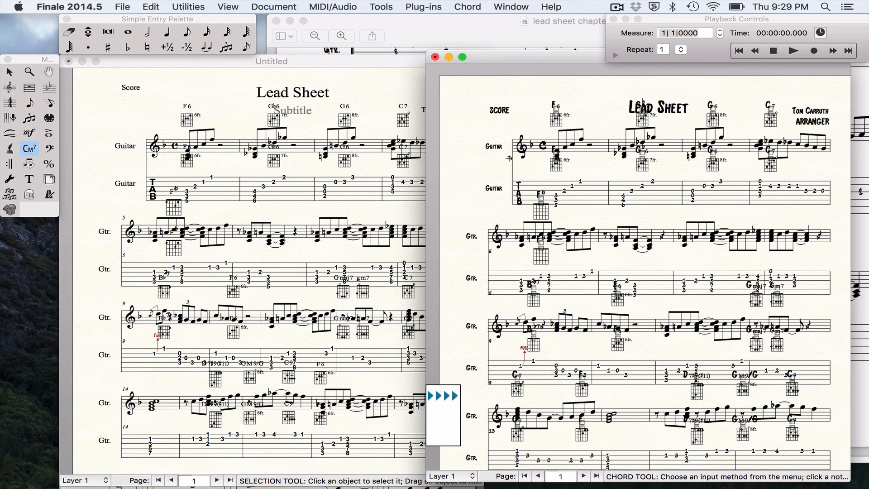
- Place the new score beside the reference PDF and compare their first-page systems, chord symbols and spacing
{"action": "left_click_drag", "start_coordinate": [573, 64], "coordinate": [206, 51]}
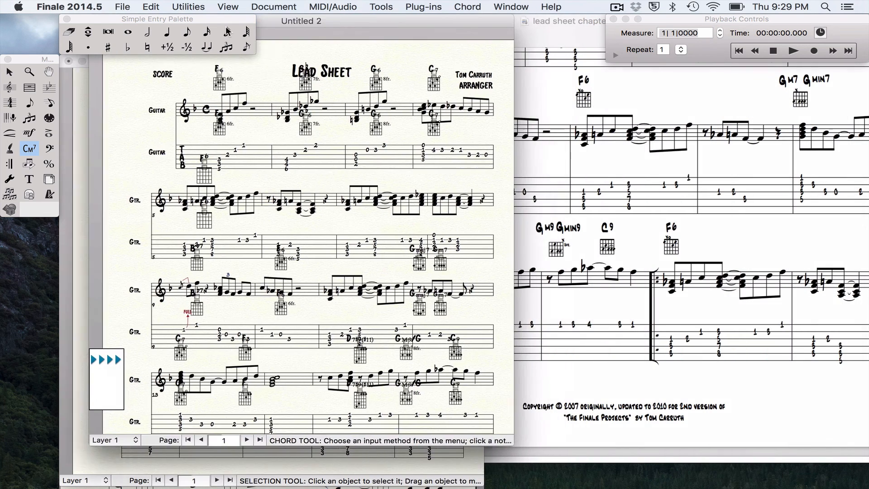
{"action": "left_click", "coordinate": [575, 154]}
{"action": "scroll", "coordinate": [648, 277], "scroll_direction": "up", "scroll_amount": 10}
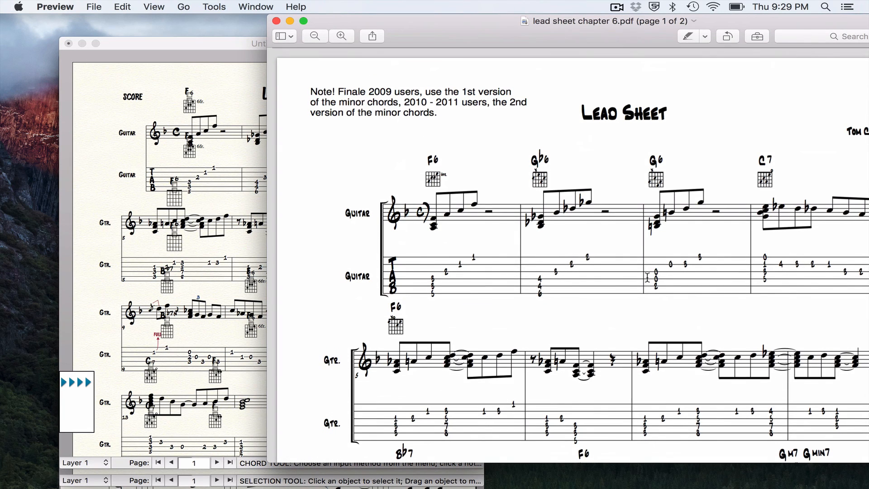
{"action": "scroll", "coordinate": [630, 267], "scroll_direction": "right", "scroll_amount": 3}
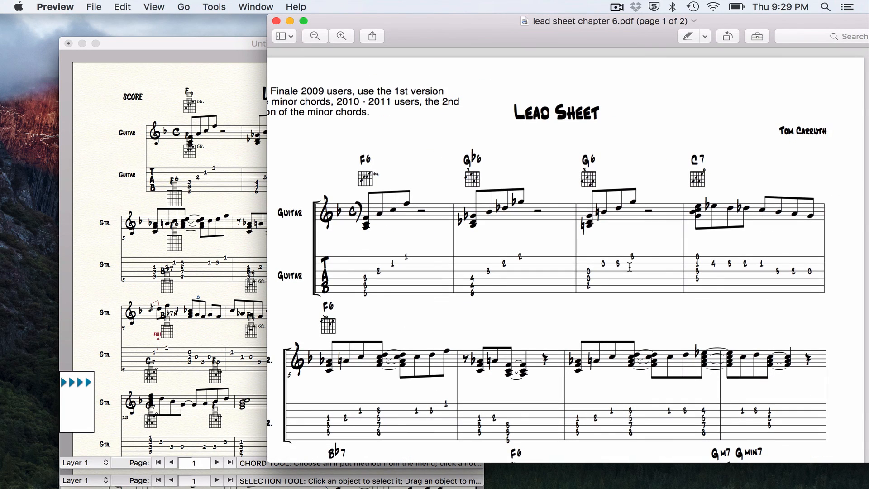
{"action": "scroll", "coordinate": [629, 267], "scroll_direction": "up", "scroll_amount": 1}
{"action": "scroll", "coordinate": [630, 267], "scroll_direction": "left", "scroll_amount": 3}
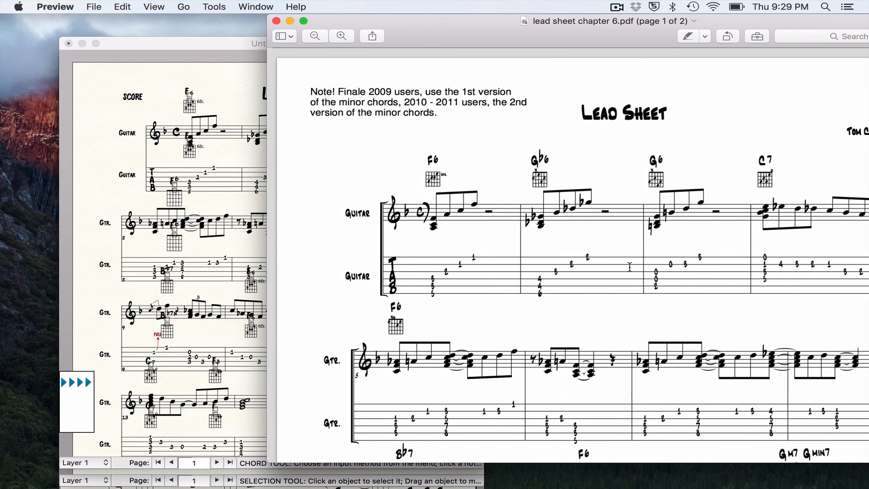
{"action": "scroll", "coordinate": [463, 239], "scroll_direction": "down", "scroll_amount": 1}
{"action": "scroll", "coordinate": [463, 239], "scroll_direction": "down", "scroll_amount": 15}
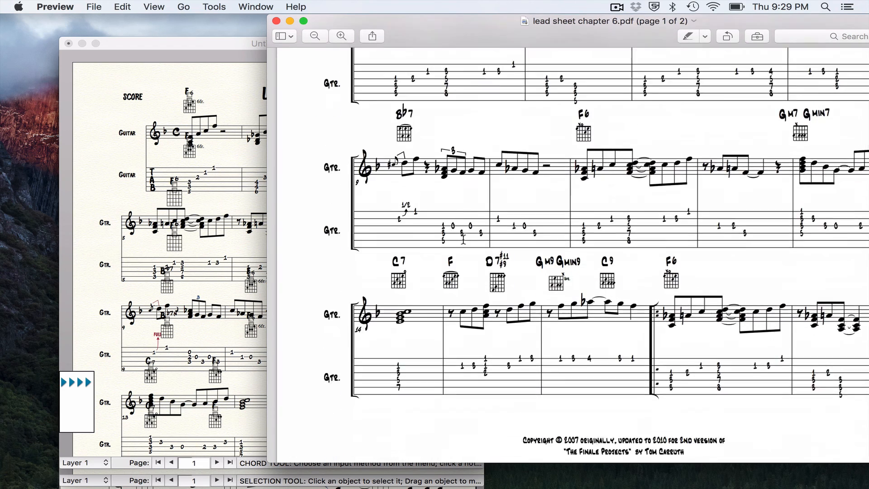
{"action": "scroll", "coordinate": [463, 239], "scroll_direction": "up", "scroll_amount": 2}
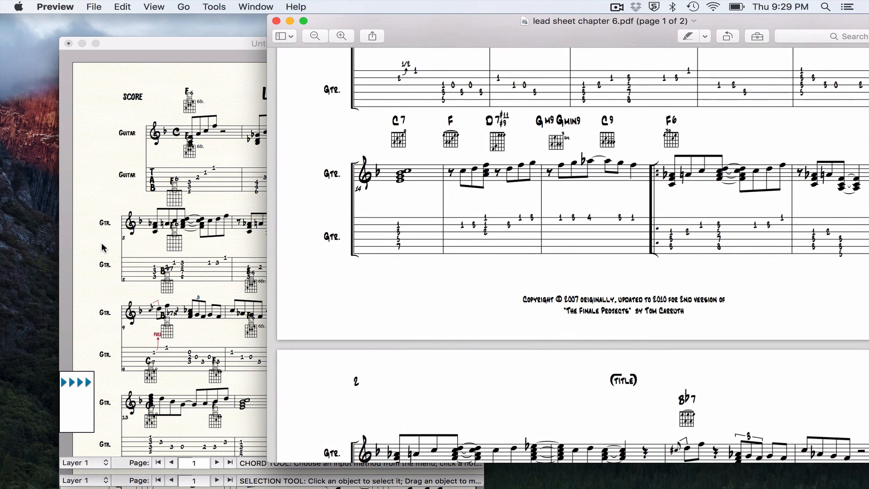
{"action": "left_click", "coordinate": [86, 236]}
{"action": "scroll", "coordinate": [121, 227], "scroll_direction": "down", "scroll_amount": 3}
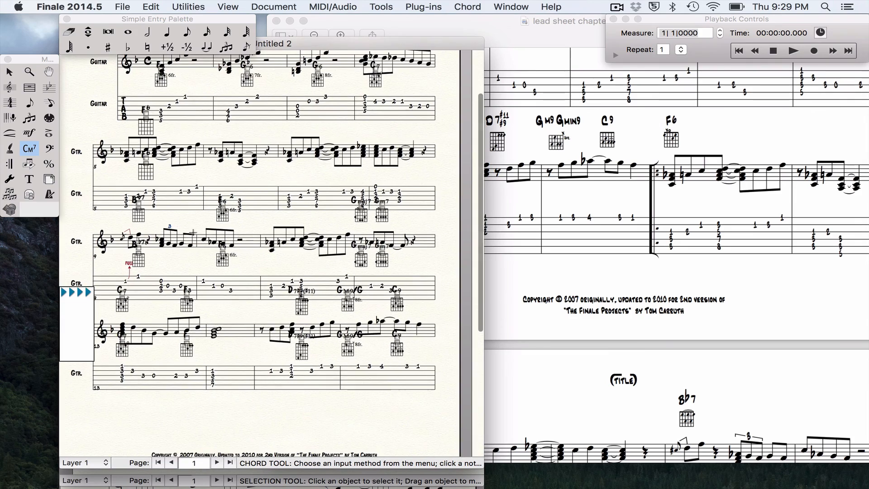
{"action": "scroll", "coordinate": [232, 250], "scroll_direction": "right", "scroll_amount": 1}
{"action": "scroll", "coordinate": [233, 252], "scroll_direction": "up", "scroll_amount": 3}
{"action": "scroll", "coordinate": [232, 252], "scroll_direction": "left", "scroll_amount": 1}
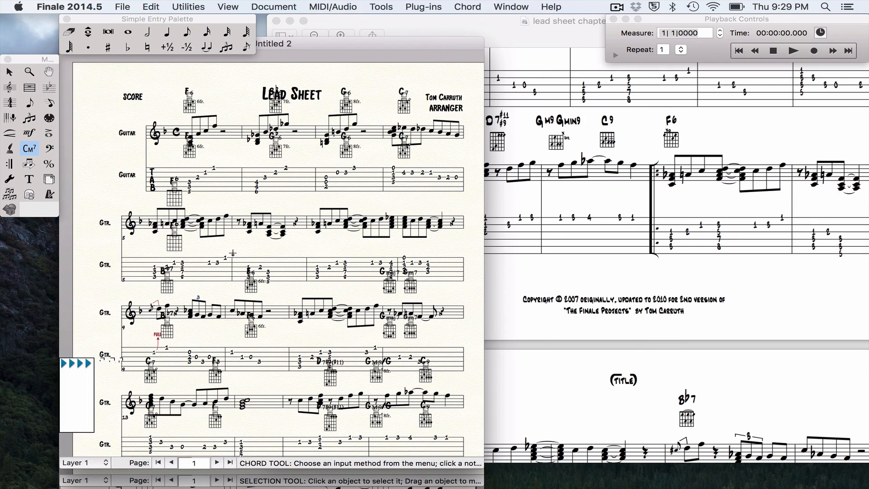
- Resize the new score's pages to 90% from page 1 through the end of the piece
{"action": "left_click", "coordinate": [47, 165]}
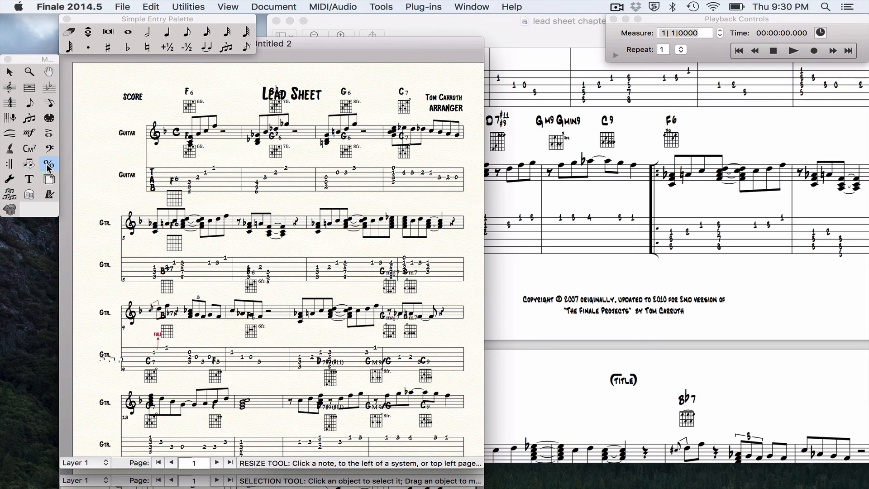
{"action": "left_click", "coordinate": [92, 103]}
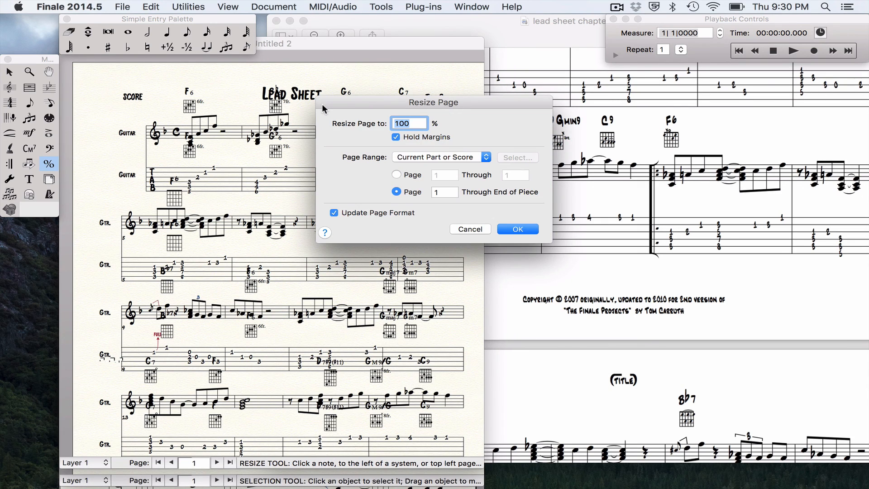
{"action": "type", "text": "90"}
{"action": "key", "text": "Return"}
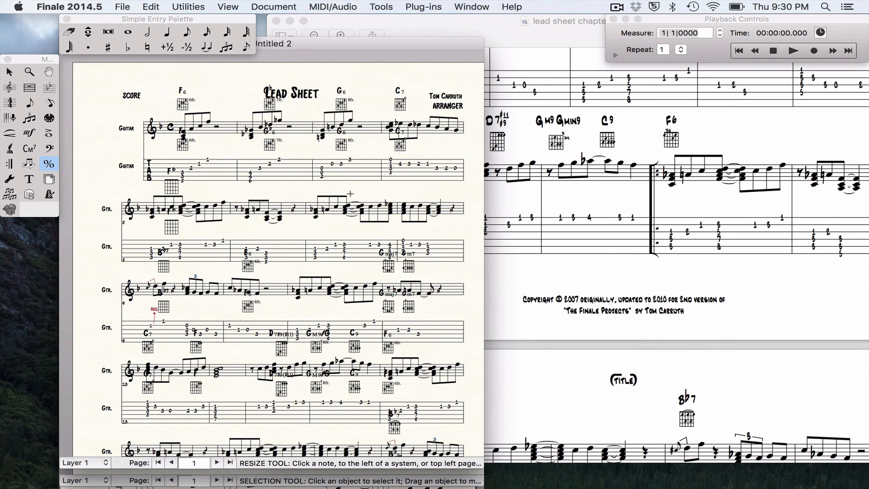
- Try to move the fifth system's guitar measures down to the next system, and undo the change
{"action": "scroll", "coordinate": [334, 200], "scroll_direction": "down", "scroll_amount": 5}
{"action": "scroll", "coordinate": [334, 199], "scroll_direction": "right", "scroll_amount": 3}
{"action": "scroll", "coordinate": [333, 202], "scroll_direction": "up", "scroll_amount": 4}
{"action": "scroll", "coordinate": [334, 202], "scroll_direction": "left", "scroll_amount": 3}
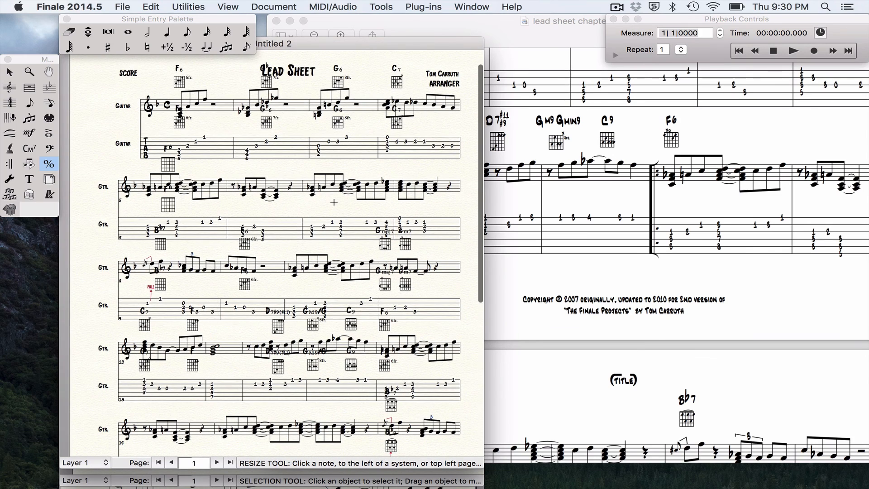
{"action": "scroll", "coordinate": [334, 202], "scroll_direction": "down", "scroll_amount": 2}
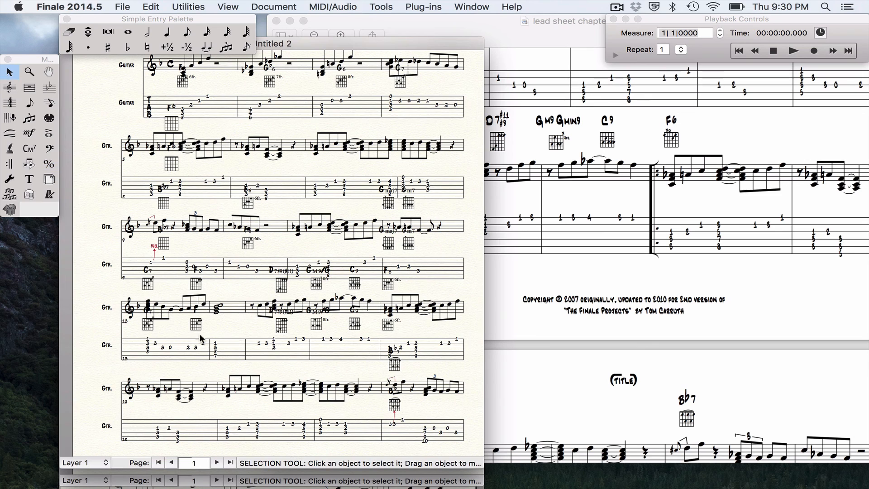
{"action": "left_click", "coordinate": [162, 386]}
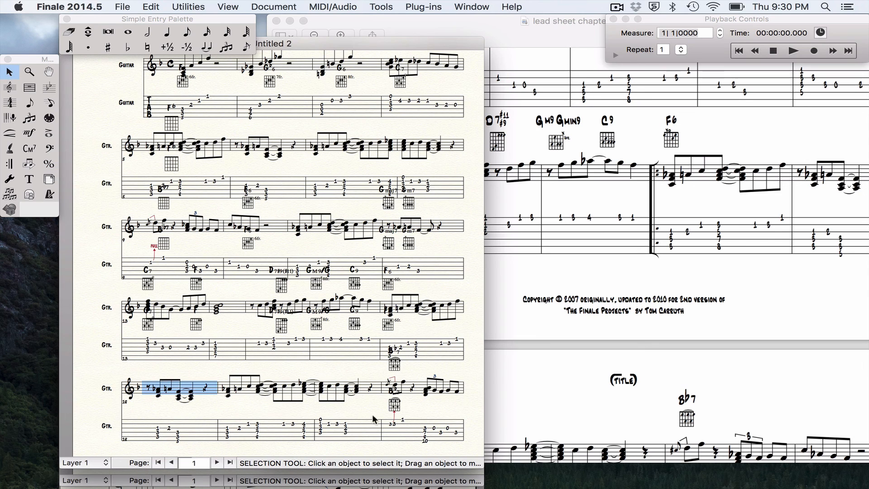
{"action": "left_click", "coordinate": [401, 390], "text": "shift"}
{"action": "key", "text": "Down"}
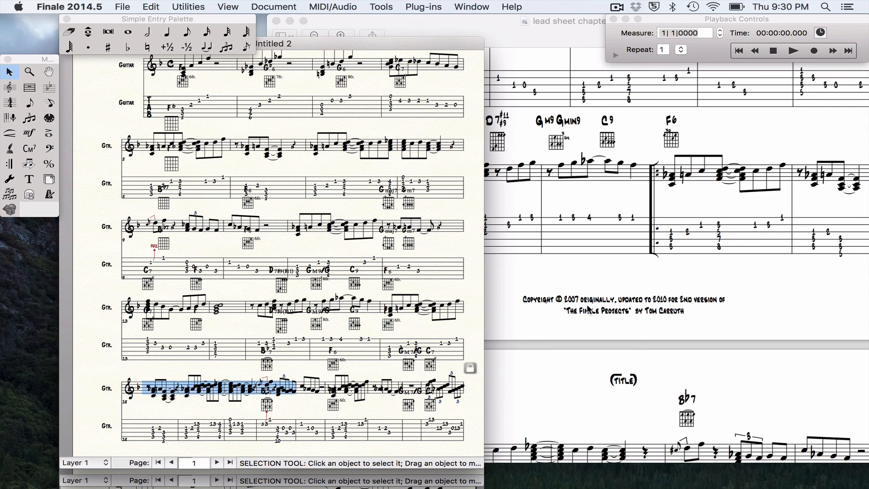
{"action": "key", "text": "super+z"}
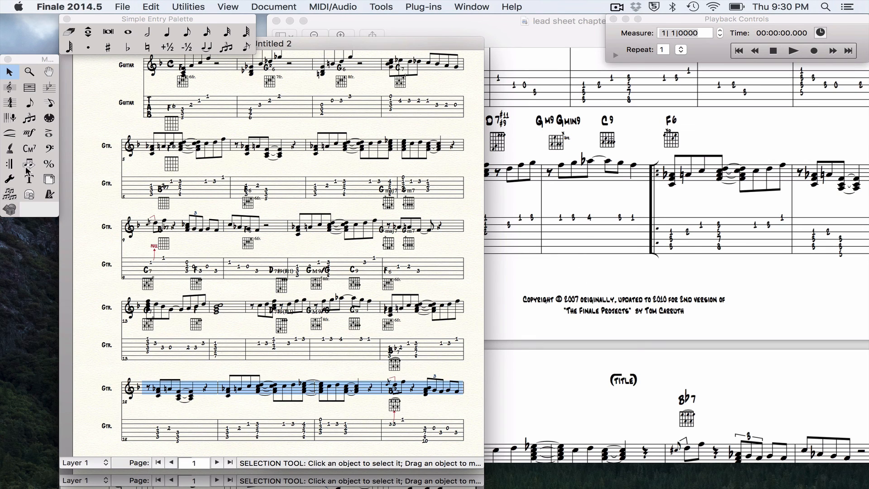
- Activate the Page Layout tool and compare the system and page breaks on both pages of the PDF and the new score
{"action": "left_click", "coordinate": [49, 179]}
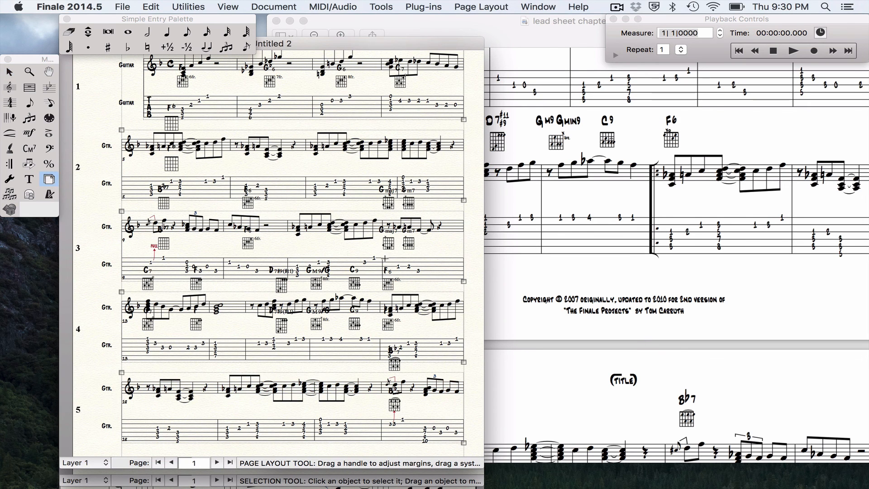
{"action": "left_click", "coordinate": [628, 299]}
{"action": "scroll", "coordinate": [626, 295], "scroll_direction": "down", "scroll_amount": 10}
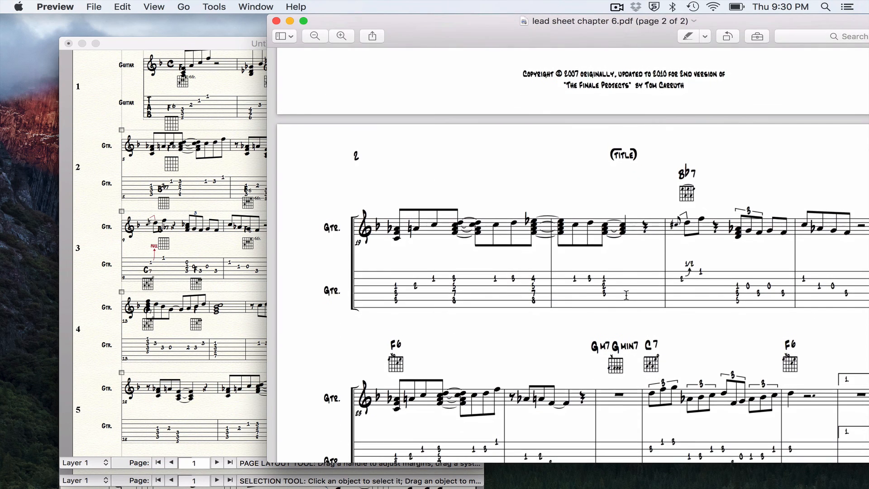
{"action": "scroll", "coordinate": [626, 296], "scroll_direction": "down", "scroll_amount": 10}
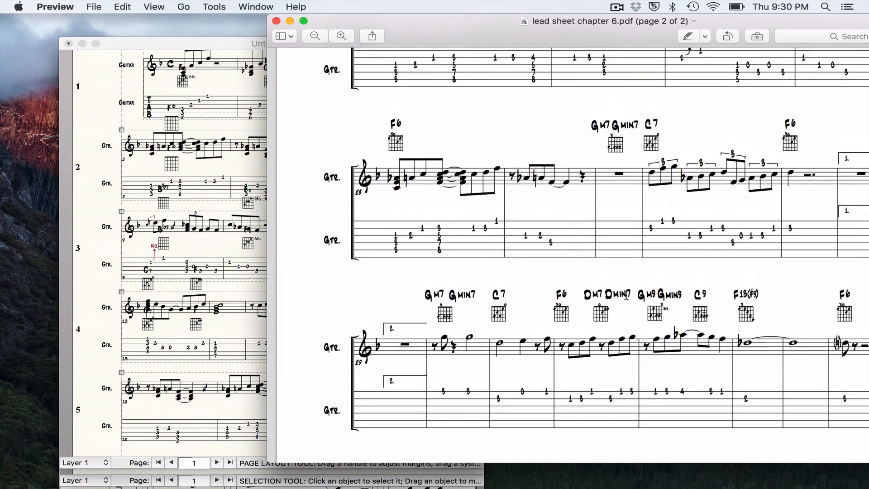
{"action": "scroll", "coordinate": [626, 296], "scroll_direction": "up", "scroll_amount": 15}
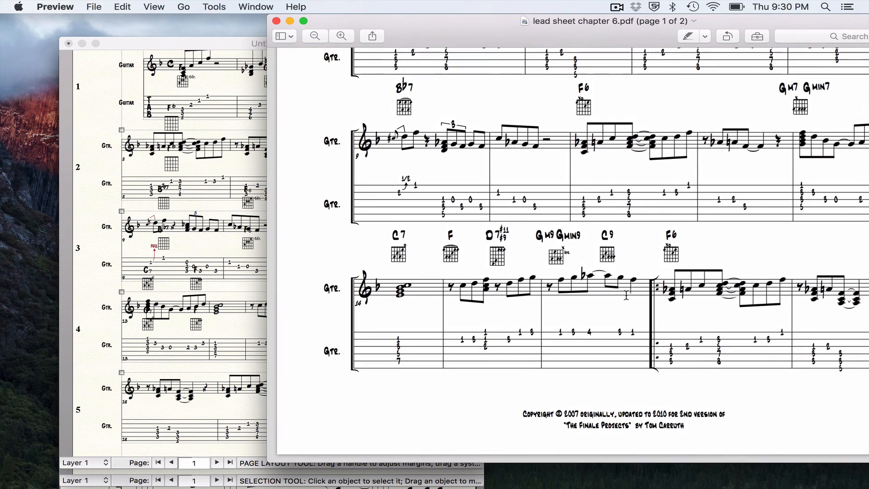
{"action": "scroll", "coordinate": [627, 295], "scroll_direction": "up", "scroll_amount": 10}
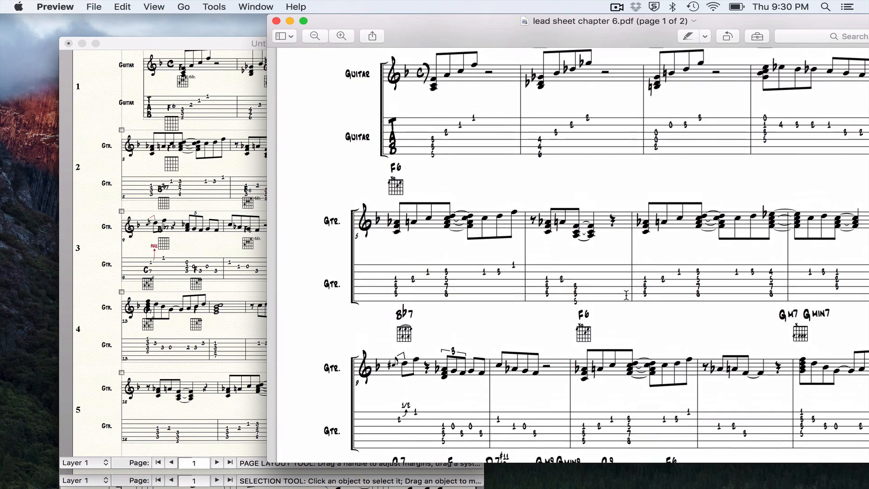
{"action": "scroll", "coordinate": [626, 295], "scroll_direction": "up", "scroll_amount": 5}
{"action": "left_click", "coordinate": [99, 255]}
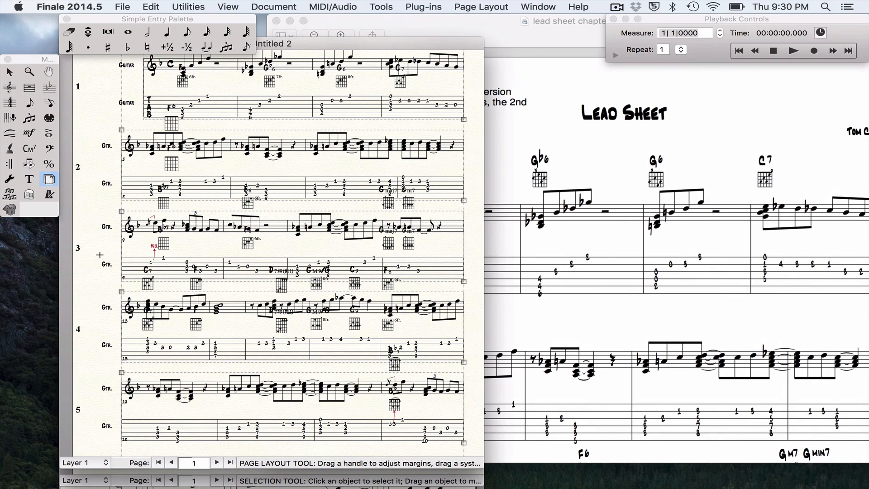
{"action": "scroll", "coordinate": [315, 267], "scroll_direction": "down", "scroll_amount": 10}
{"action": "scroll", "coordinate": [315, 267], "scroll_direction": "right", "scroll_amount": 10}
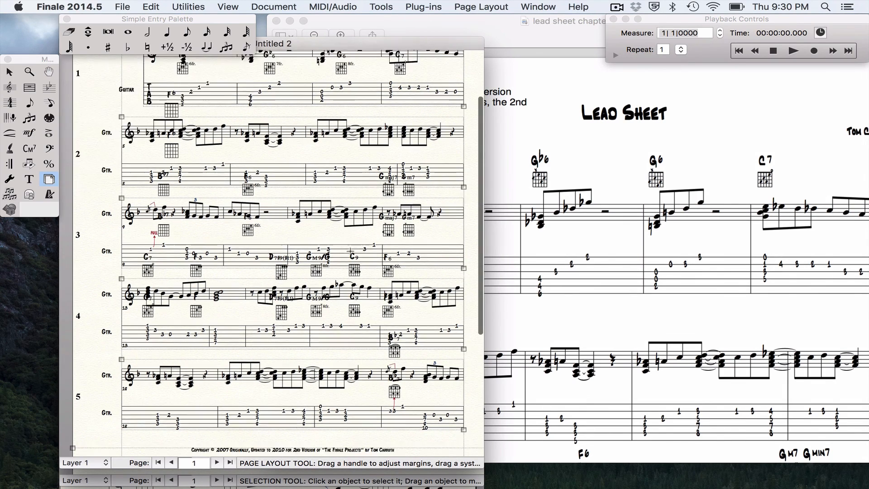
{"action": "scroll", "coordinate": [350, 250], "scroll_direction": "up", "scroll_amount": 6}
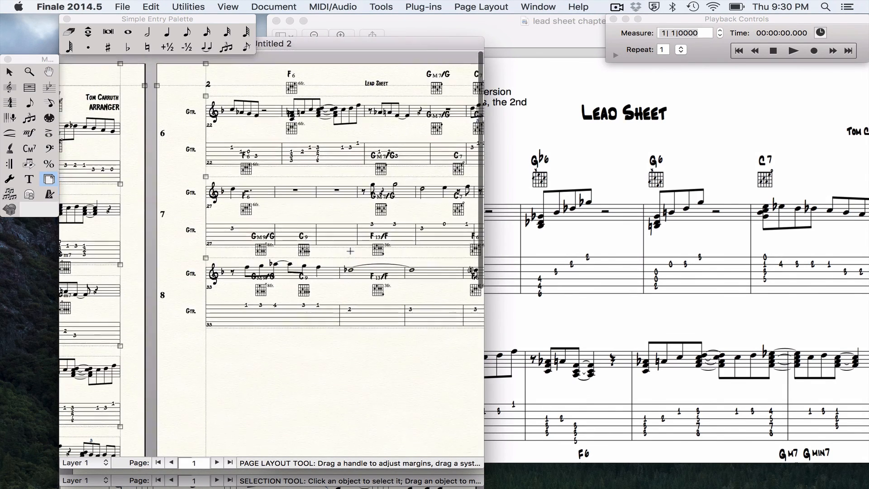
{"action": "scroll", "coordinate": [350, 251], "scroll_direction": "right", "scroll_amount": 8}
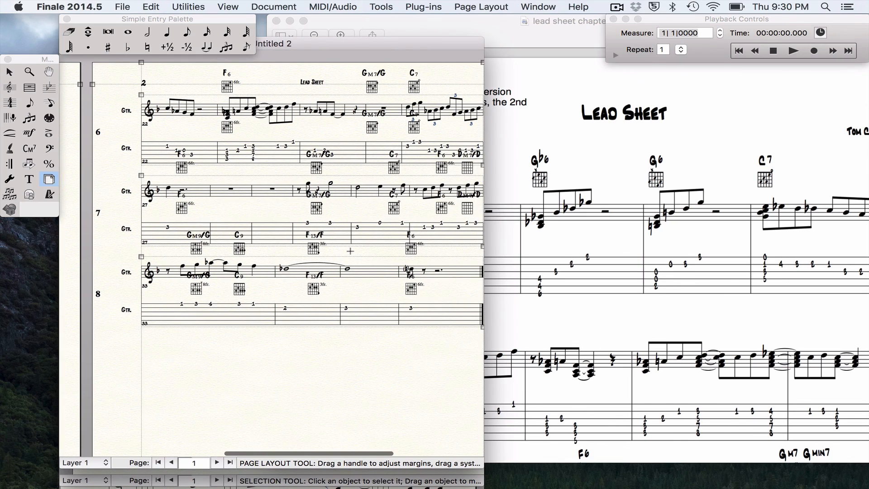
{"action": "scroll", "coordinate": [349, 251], "scroll_direction": "left", "scroll_amount": 2}
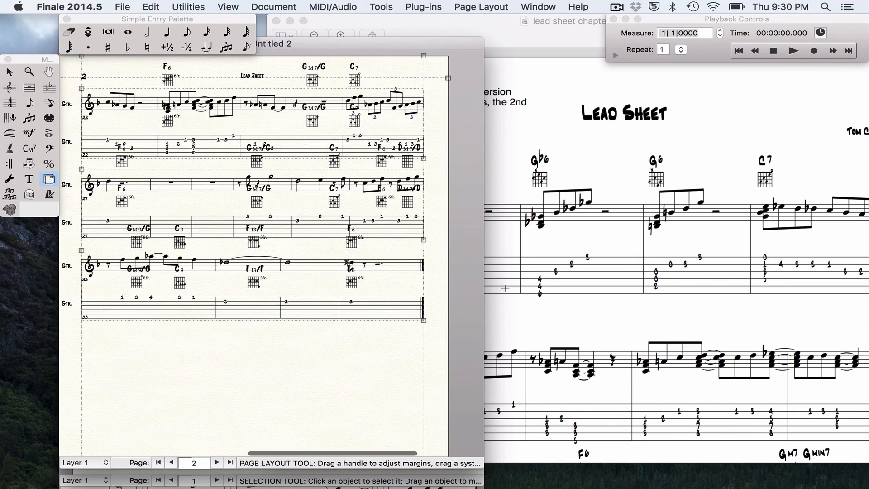
- Check the PDF's second page and move measure 29 down so it starts the third system of the score's page 2
{"action": "left_click", "coordinate": [704, 332]}
{"action": "scroll", "coordinate": [705, 333], "scroll_direction": "right", "scroll_amount": 6}
{"action": "scroll", "coordinate": [705, 333], "scroll_direction": "down", "scroll_amount": 2}
{"action": "scroll", "coordinate": [705, 333], "scroll_direction": "down", "scroll_amount": 15}
{"action": "scroll", "coordinate": [705, 334], "scroll_direction": "left", "scroll_amount": 5}
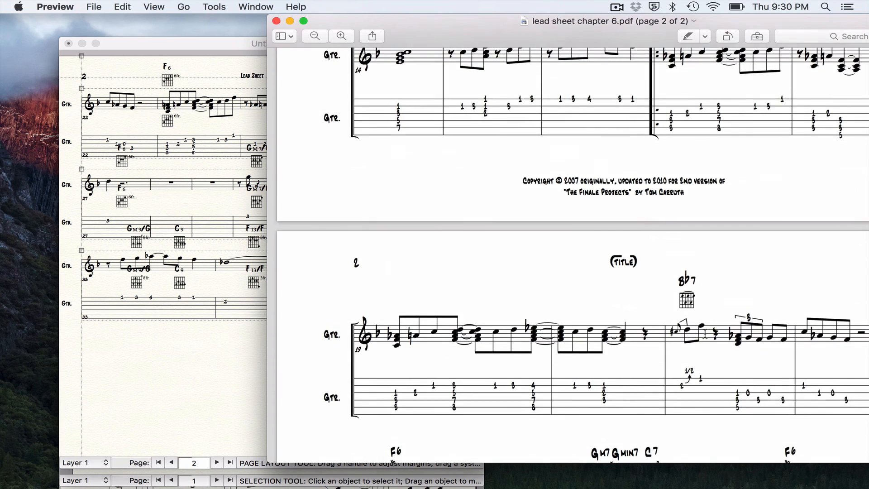
{"action": "scroll", "coordinate": [705, 334], "scroll_direction": "up", "scroll_amount": 1}
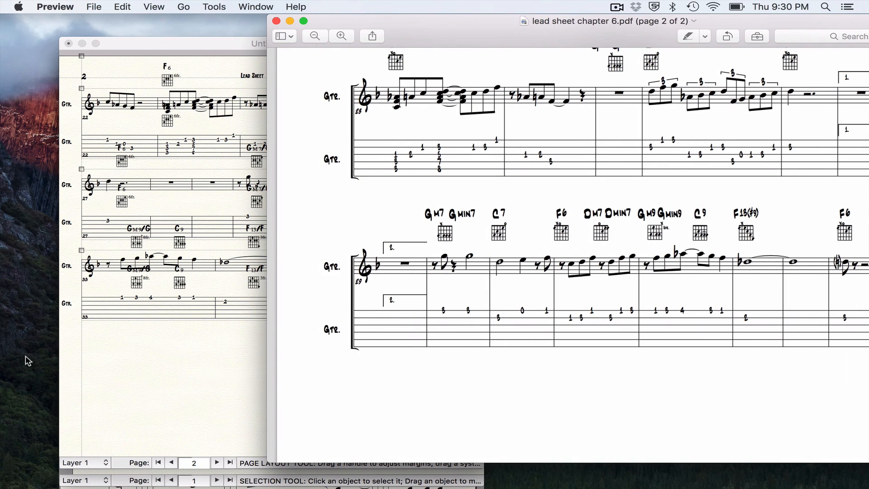
{"action": "left_click", "coordinate": [193, 354]}
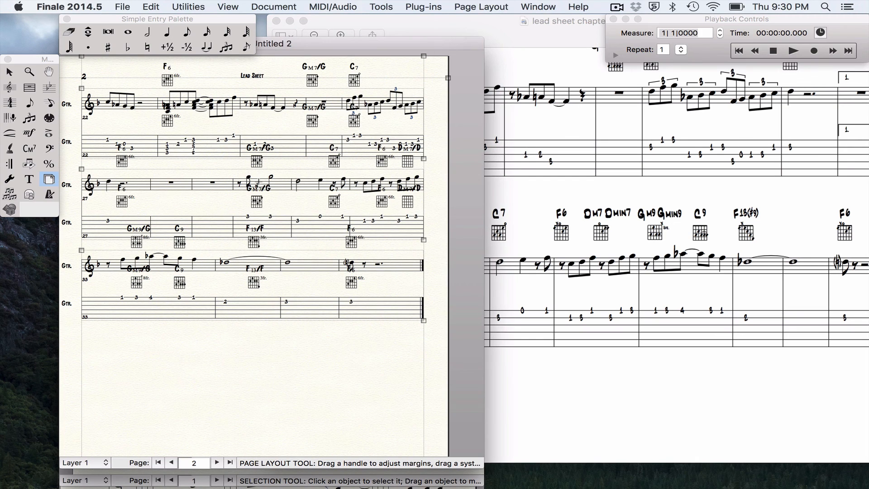
{"action": "left_click", "coordinate": [10, 72]}
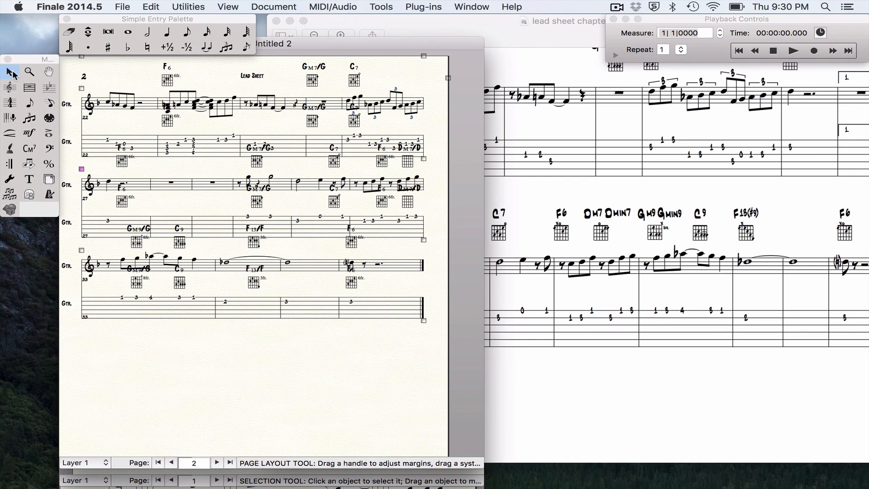
{"action": "left_click", "coordinate": [219, 190]}
{"action": "key", "text": "Down"}
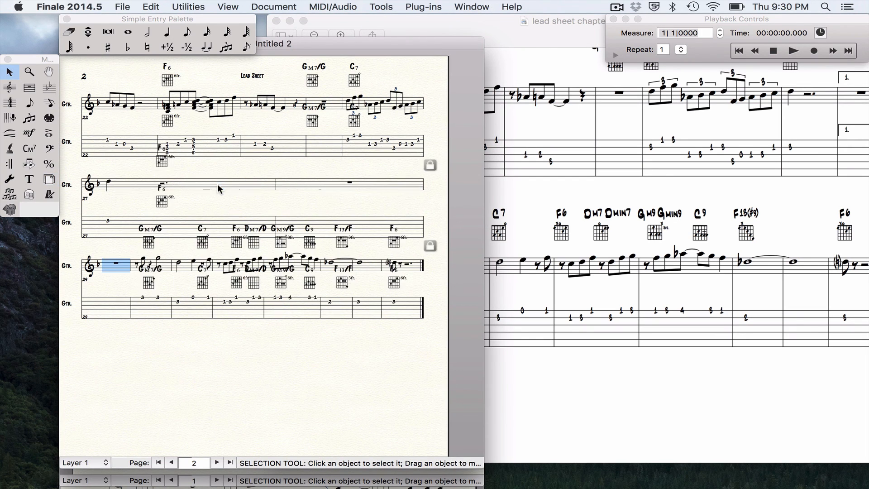
- Check the PDF again and move measure 25 from page 2's first system down to its second system
{"action": "left_click", "coordinate": [535, 417]}
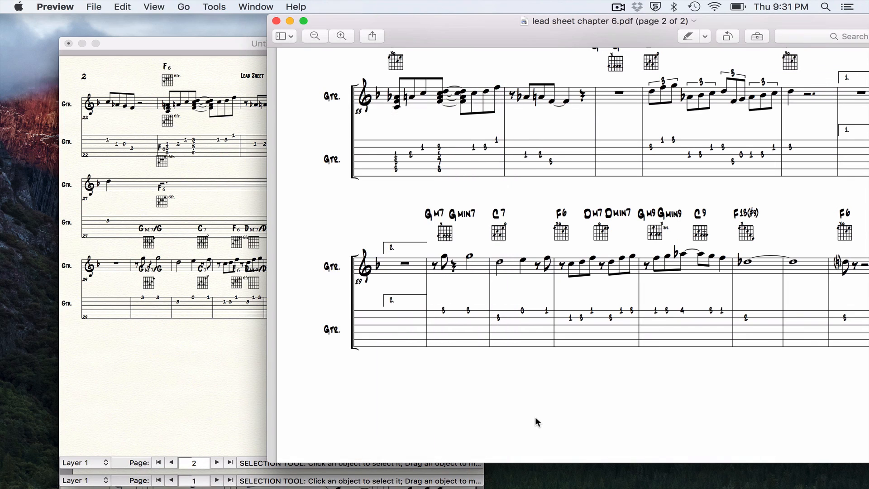
{"action": "left_click", "coordinate": [164, 366]}
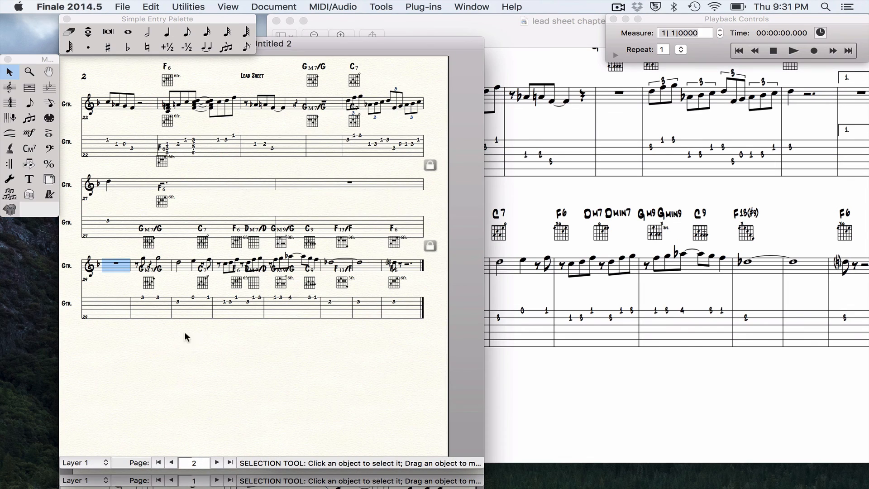
{"action": "left_click", "coordinate": [564, 234]}
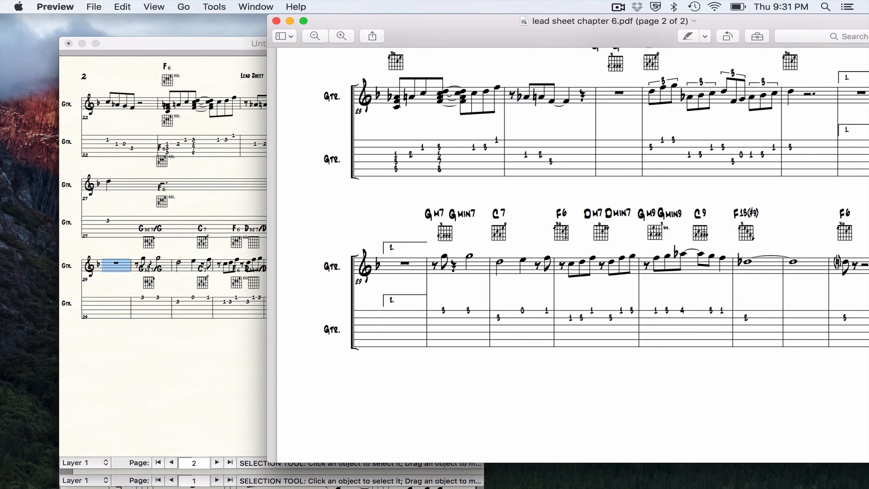
{"action": "left_click", "coordinate": [94, 155]}
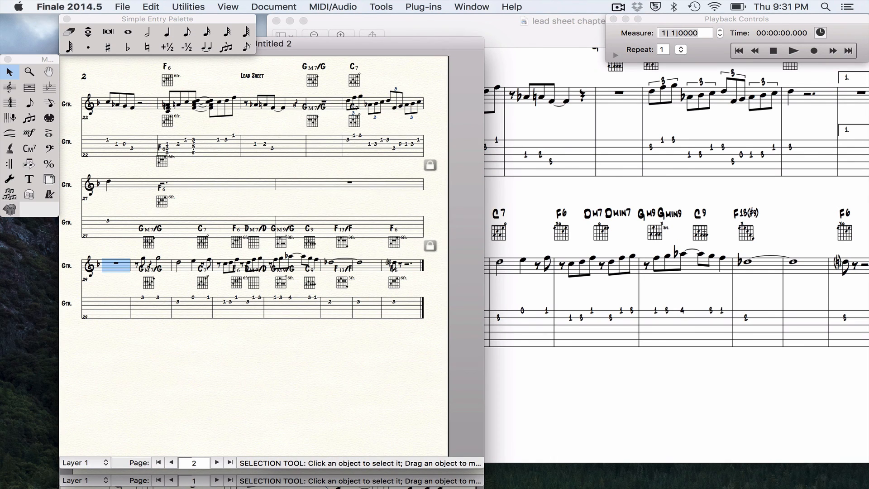
{"action": "left_click", "coordinate": [318, 108]}
{"action": "left_click", "coordinate": [326, 148]}
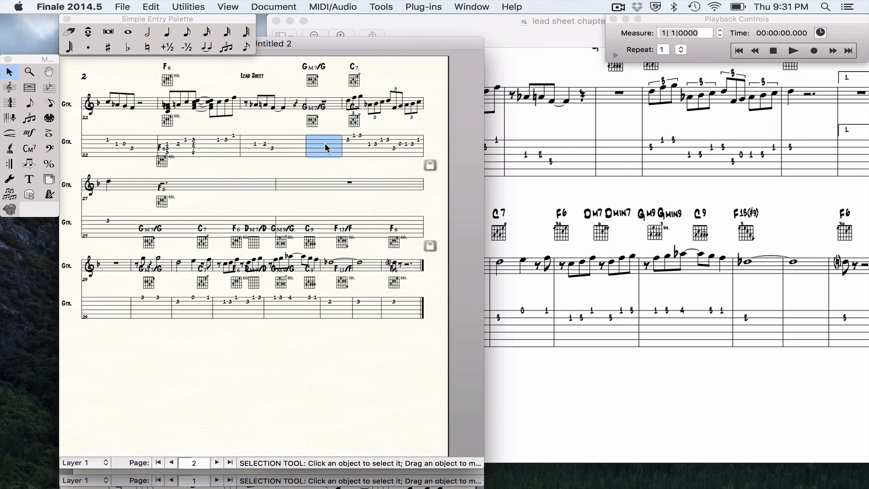
{"action": "key", "text": "Down"}
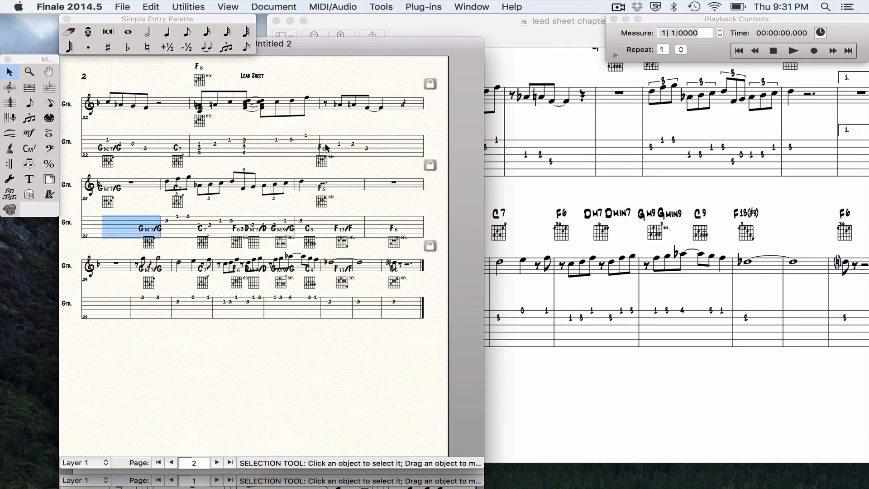
- Following the PDF, push measure 19 onward out of page 1's fifth system and move measure 18 up into the fourth system
{"action": "left_click", "coordinate": [554, 205]}
{"action": "scroll", "coordinate": [555, 204], "scroll_direction": "up", "scroll_amount": 5}
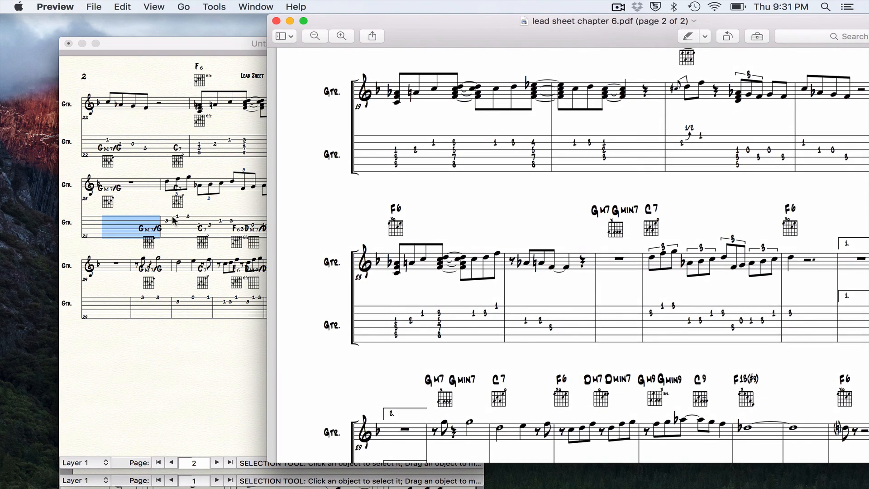
{"action": "left_click", "coordinate": [126, 380]}
{"action": "scroll", "coordinate": [126, 380], "scroll_direction": "left", "scroll_amount": 10}
{"action": "scroll", "coordinate": [127, 379], "scroll_direction": "down", "scroll_amount": 2}
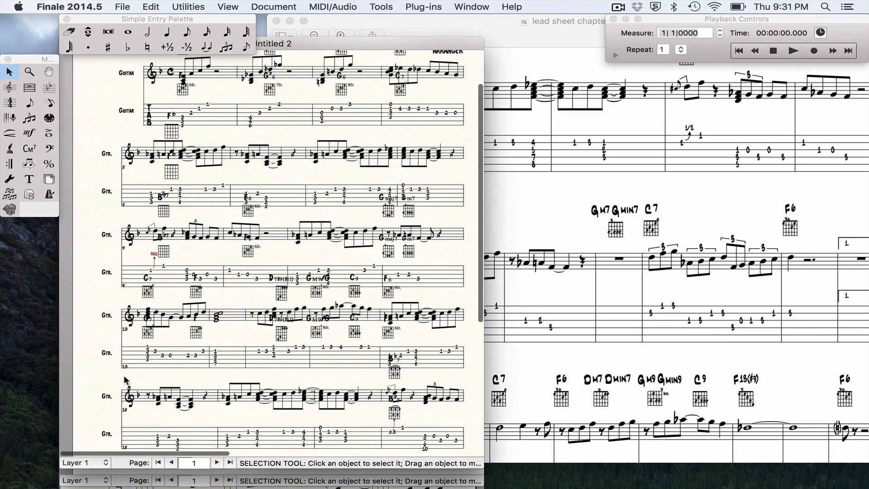
{"action": "scroll", "coordinate": [127, 379], "scroll_direction": "down", "scroll_amount": 2}
{"action": "scroll", "coordinate": [127, 380], "scroll_direction": "right", "scroll_amount": 1}
{"action": "left_click", "coordinate": [213, 374]}
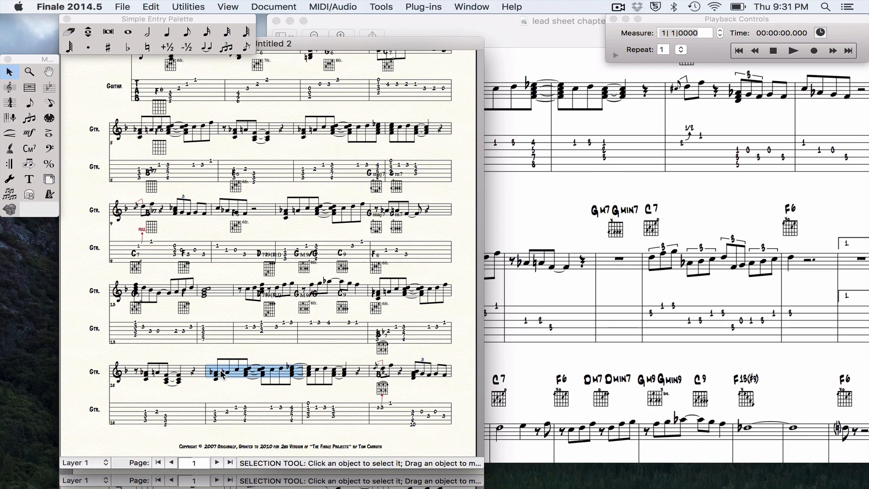
{"action": "key", "text": "Delete"}
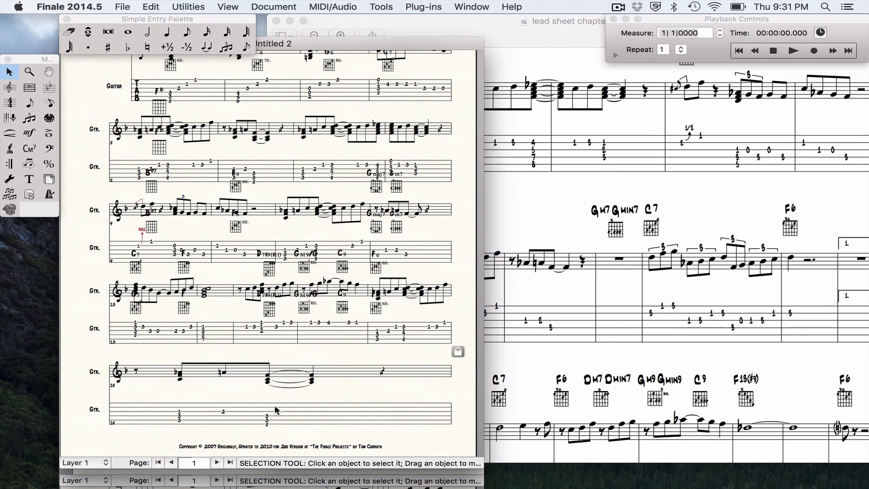
{"action": "left_click", "coordinate": [315, 376]}
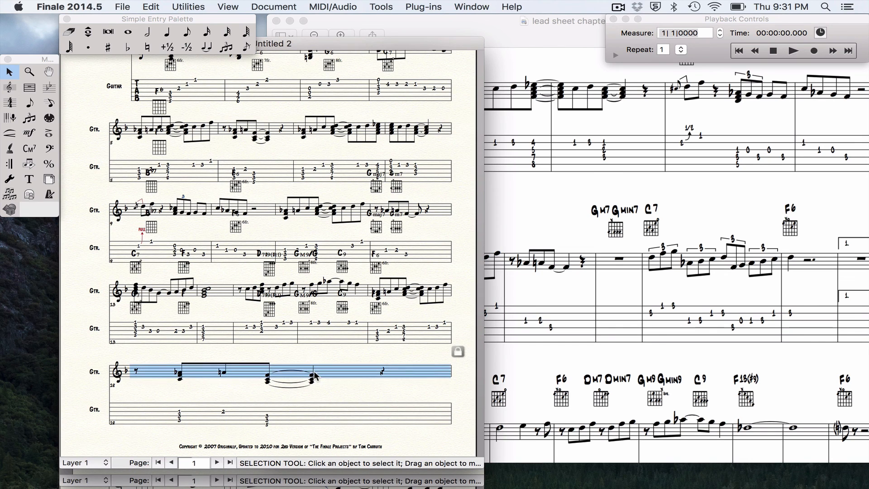
{"action": "key", "text": "Up"}
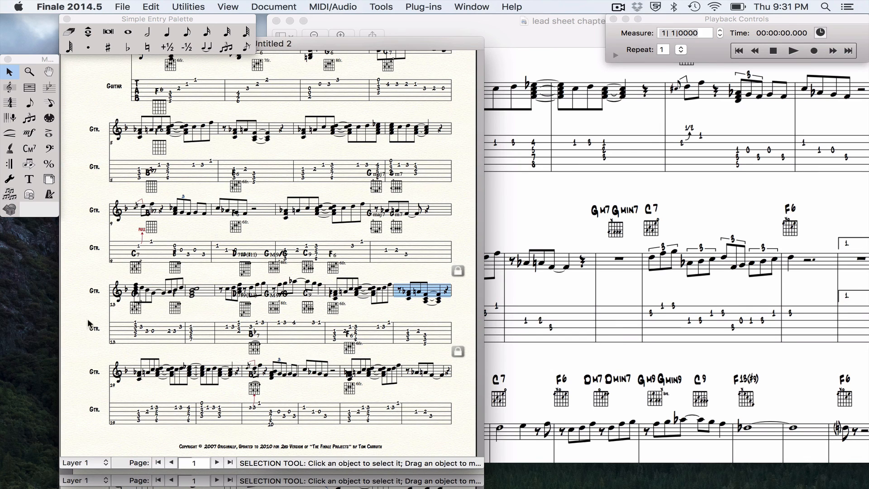
- Space the systems evenly on all pages of the current score, placing 4 systems on each page
{"action": "left_click", "coordinate": [49, 179]}
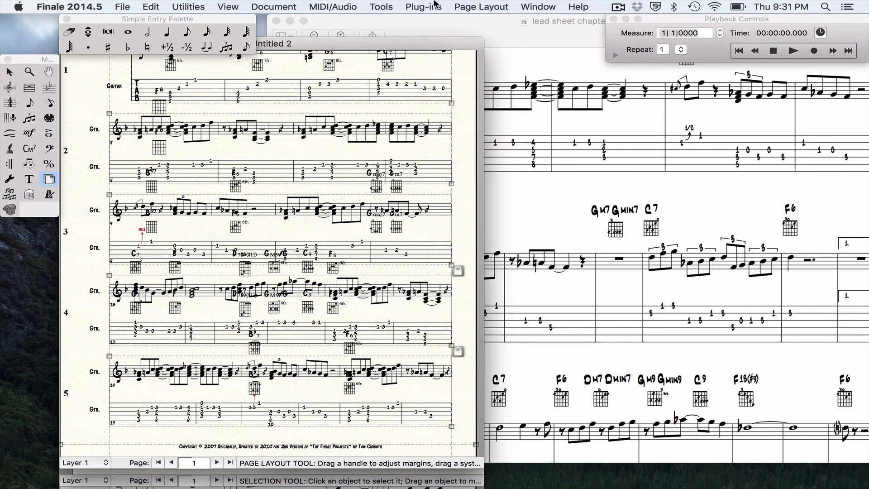
{"action": "left_click", "coordinate": [477, 5]}
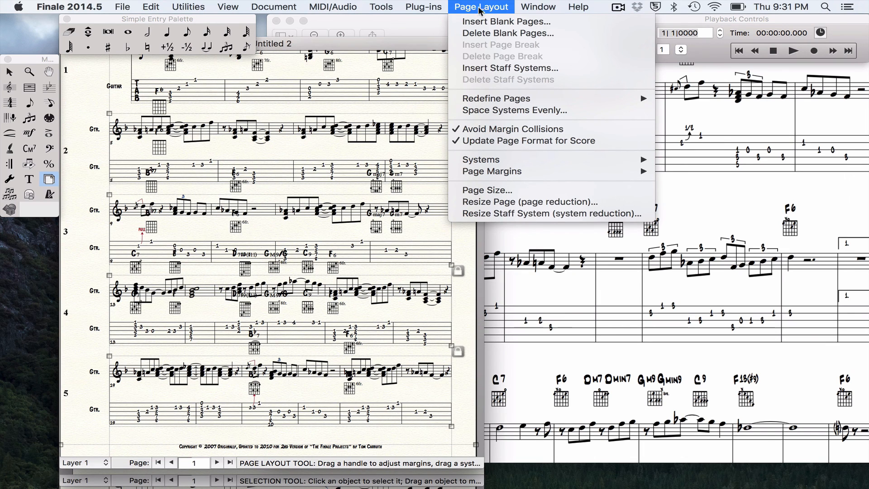
{"action": "left_click", "coordinate": [522, 110]}
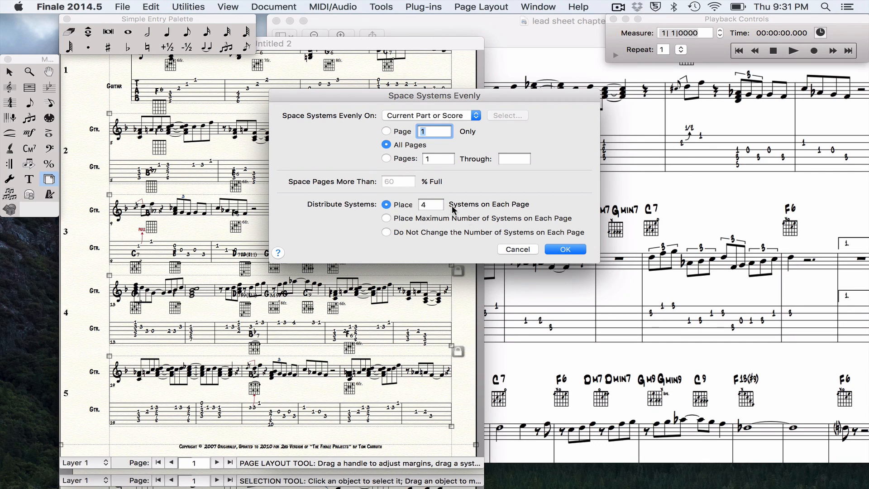
{"action": "left_click", "coordinate": [571, 247]}
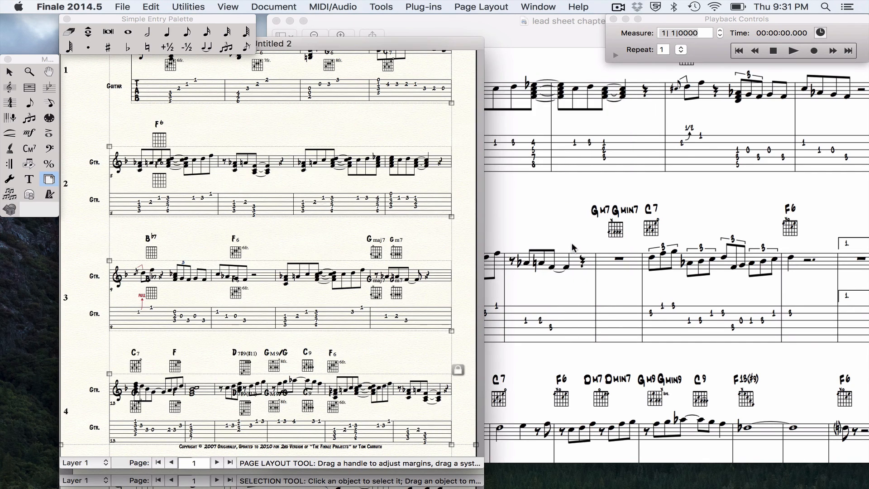
- Compare the system spacing and chord placement on the score's first page with the whole first page of the PDF
{"action": "scroll", "coordinate": [280, 305], "scroll_direction": "up", "scroll_amount": 4}
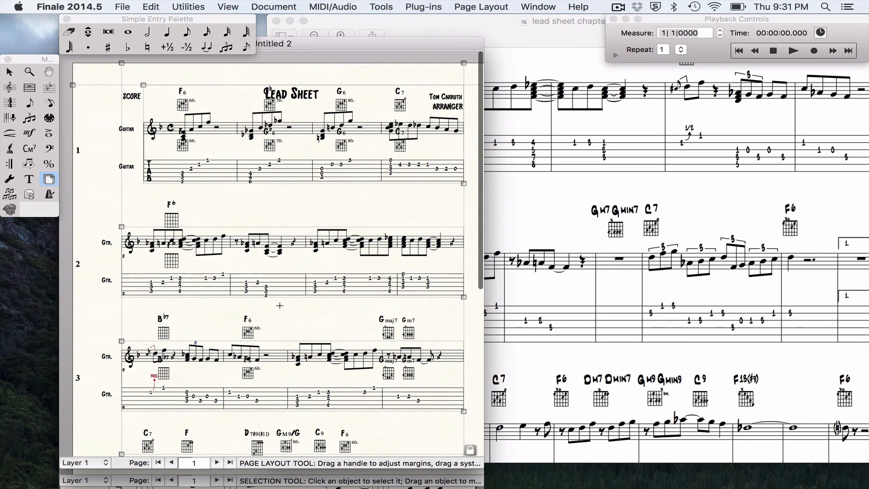
{"action": "scroll", "coordinate": [280, 305], "scroll_direction": "right", "scroll_amount": 3}
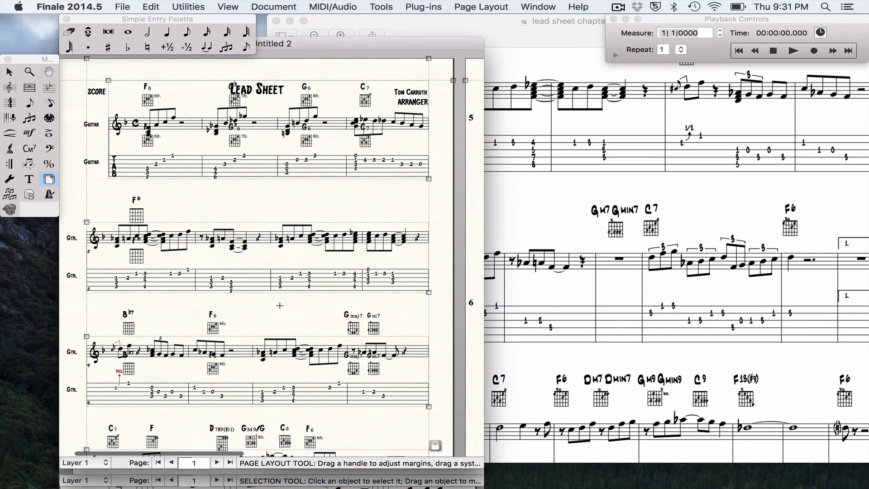
{"action": "left_click", "coordinate": [496, 323]}
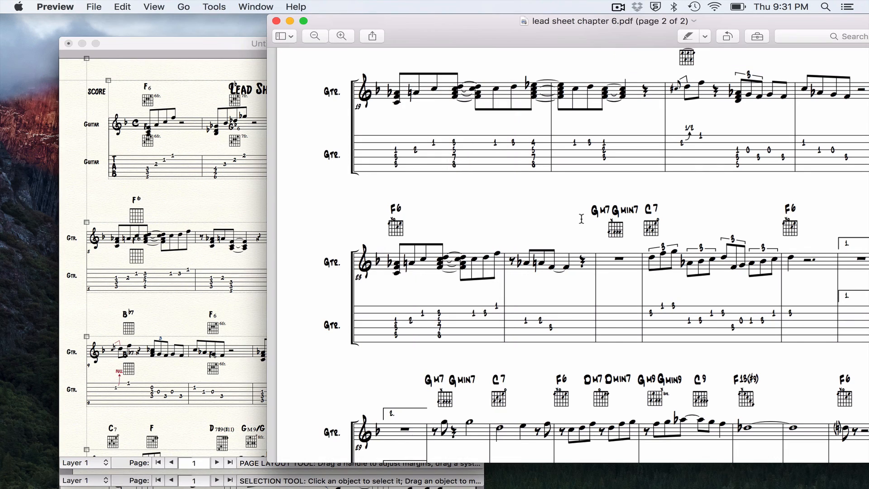
{"action": "left_click", "coordinate": [316, 36]}
{"action": "left_click", "coordinate": [316, 36]}
{"action": "scroll", "coordinate": [465, 204], "scroll_direction": "up", "scroll_amount": 10}
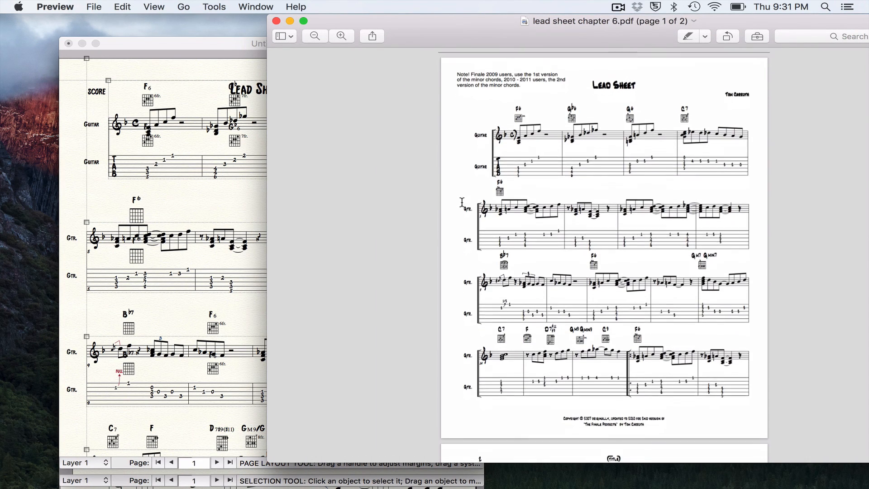
{"action": "left_click", "coordinate": [189, 205]}
{"action": "scroll", "coordinate": [198, 254], "scroll_direction": "down", "scroll_amount": 5}
{"action": "scroll", "coordinate": [198, 254], "scroll_direction": "down", "scroll_amount": 3}
{"action": "scroll", "coordinate": [198, 254], "scroll_direction": "left", "scroll_amount": 3}
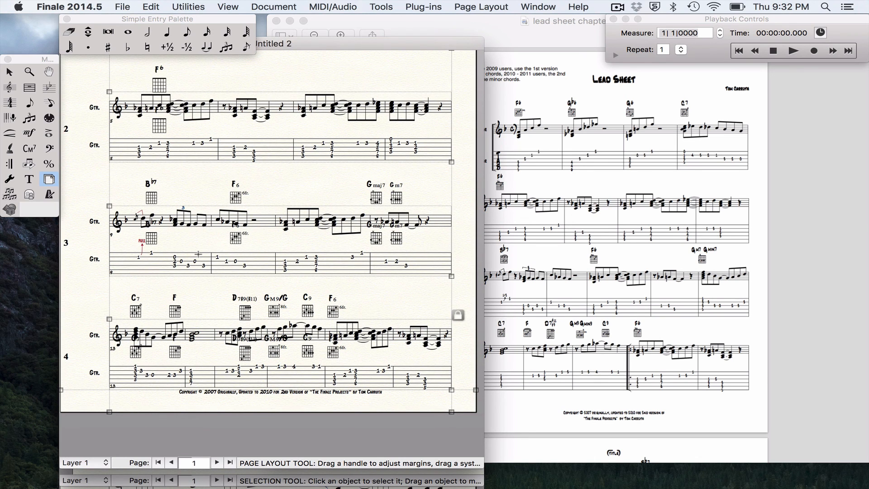
{"action": "scroll", "coordinate": [198, 254], "scroll_direction": "up", "scroll_amount": 3}
{"action": "scroll", "coordinate": [198, 254], "scroll_direction": "left", "scroll_amount": 1}
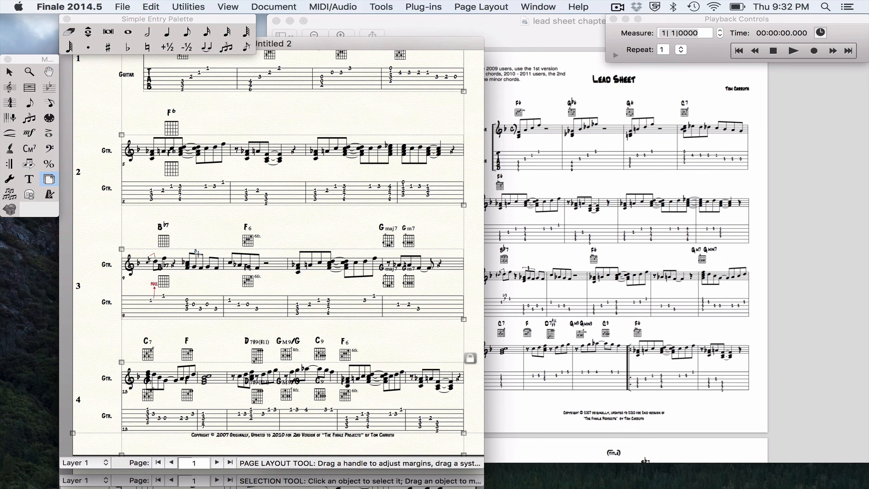
{"action": "scroll", "coordinate": [223, 66], "scroll_direction": "up", "scroll_amount": 6}
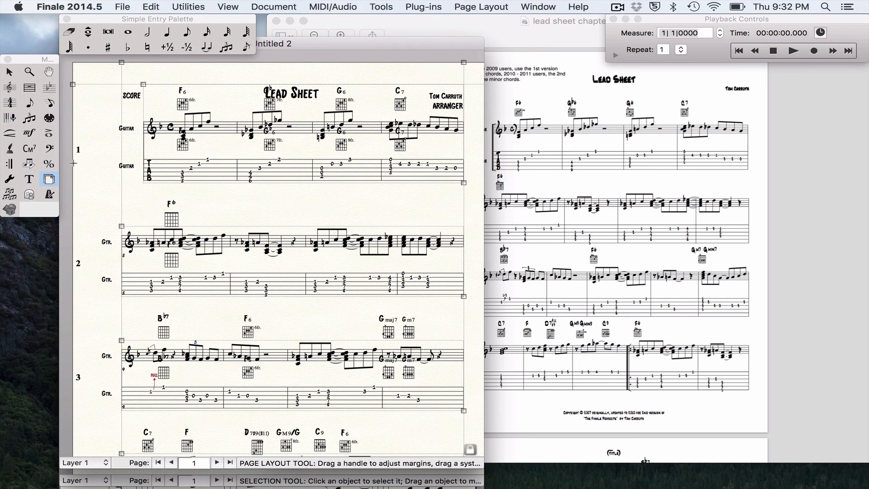
- With the Chord tool, delete the duplicate chords and fretboards between the guitar and tablature staves in measures 2, 3 and 4
{"action": "left_click", "coordinate": [29, 148]}
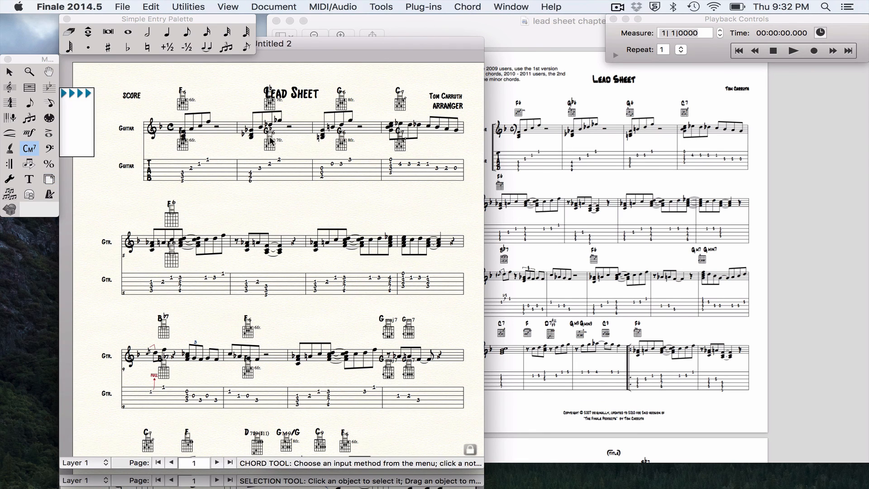
{"action": "left_click_drag", "start_coordinate": [270, 140], "coordinate": [270, 141]}
{"action": "key", "text": "Delete"}
{"action": "left_click", "coordinate": [342, 144]}
{"action": "key", "text": "Delete"}
{"action": "left_click", "coordinate": [400, 144]}
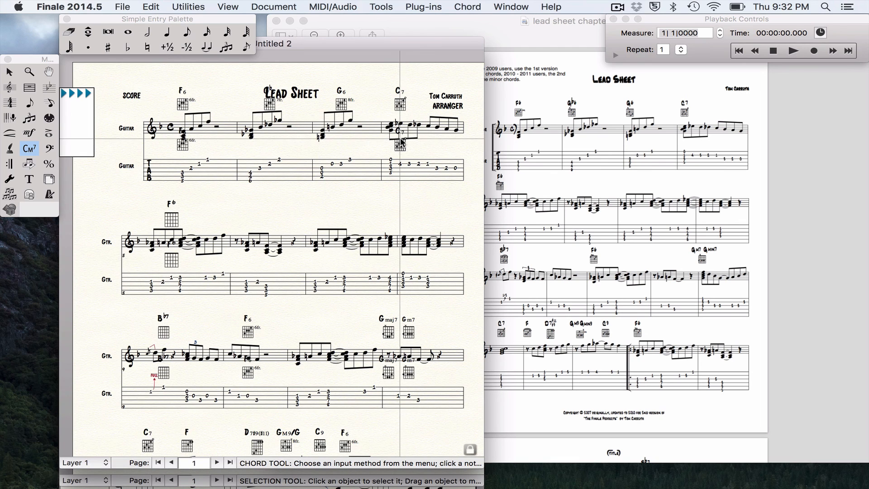
{"action": "key", "text": "Delete"}
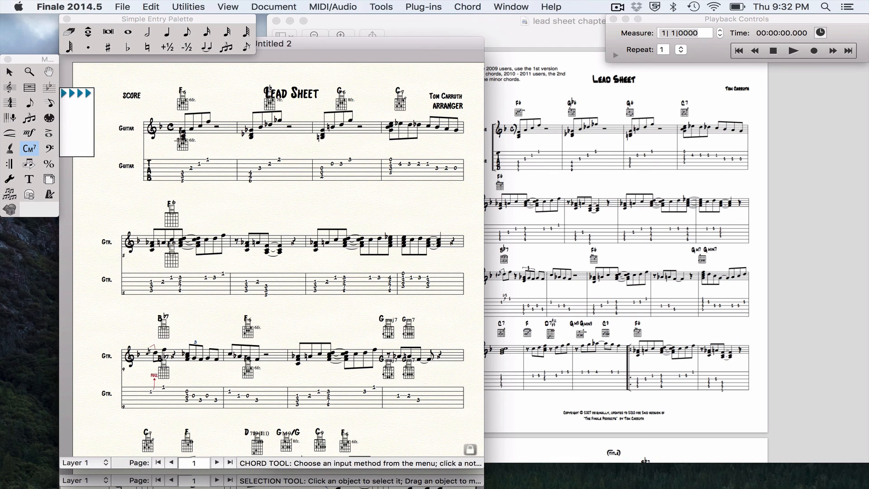
- Delete the duplicate lower chords and fretboards in measures 1, 5 and 9
{"action": "left_click", "coordinate": [181, 141]}
{"action": "key", "text": "Delete"}
{"action": "left_click", "coordinate": [172, 258]}
{"action": "key", "text": "Delete"}
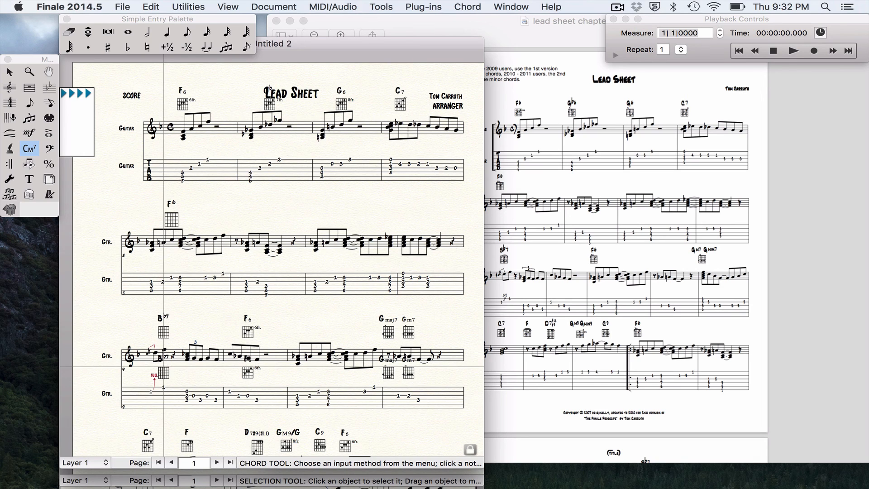
{"action": "left_click", "coordinate": [163, 371]}
{"action": "key", "text": "Delete"}
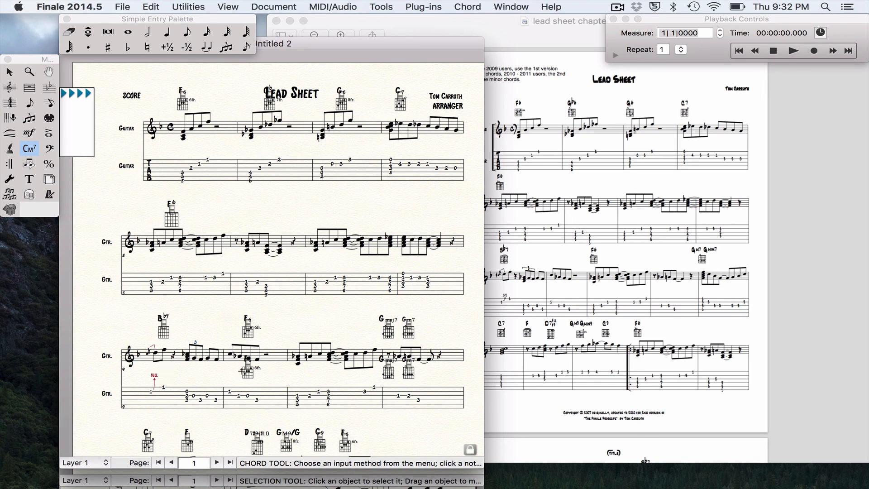
{"action": "left_click", "coordinate": [250, 365]}
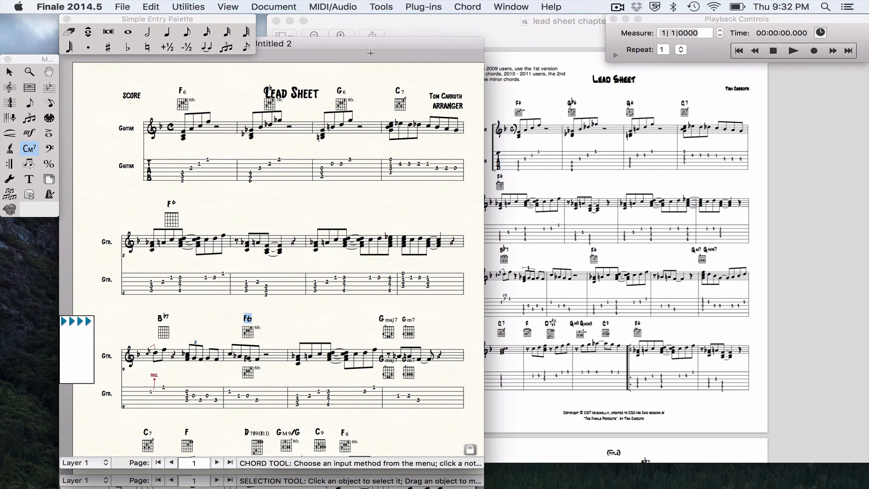
{"action": "left_click", "coordinate": [439, 5]}
{"action": "mouse_move", "coordinate": [456, 4]}
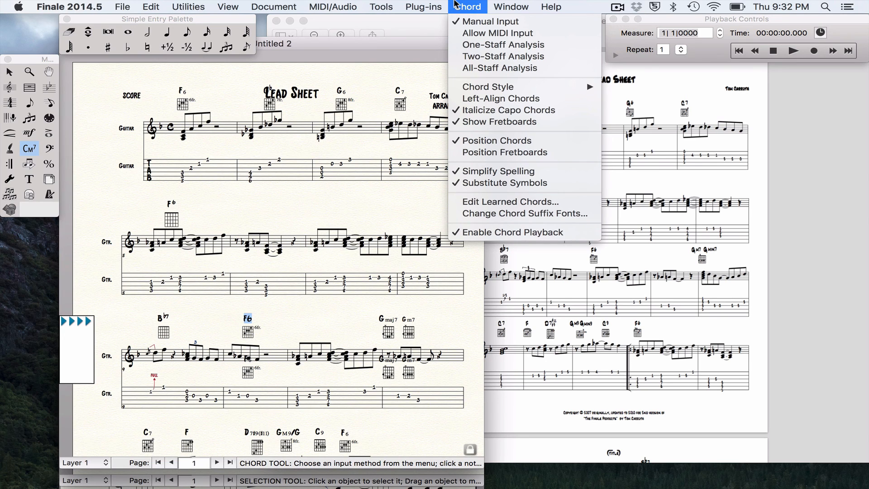
{"action": "left_click", "coordinate": [281, 206]}
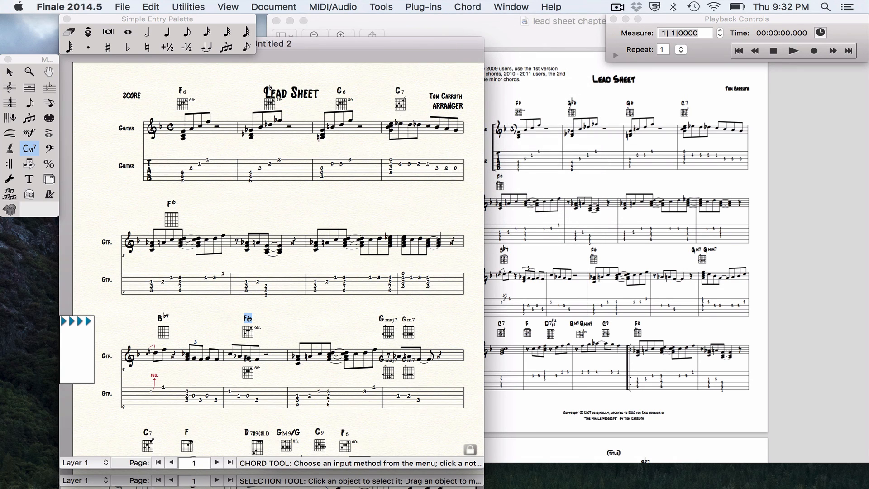
{"action": "left_click", "coordinate": [241, 373]}
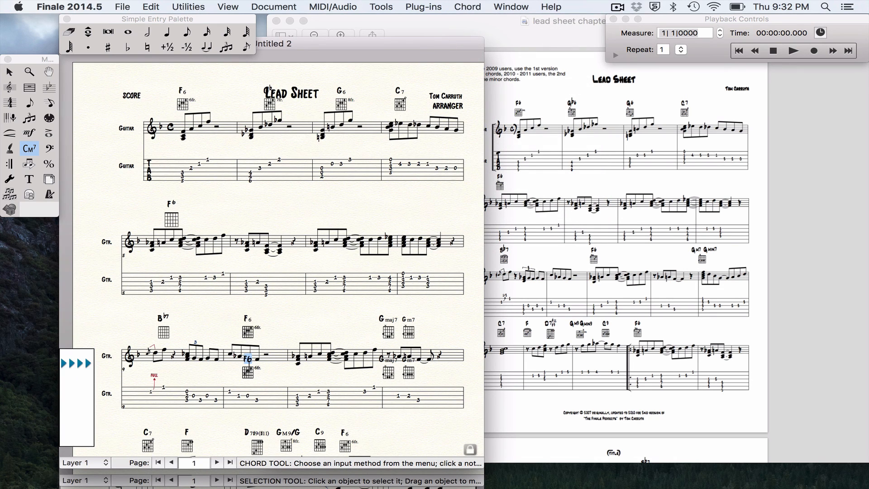
{"action": "left_click", "coordinate": [249, 362]}
{"action": "left_click", "coordinate": [384, 362]}
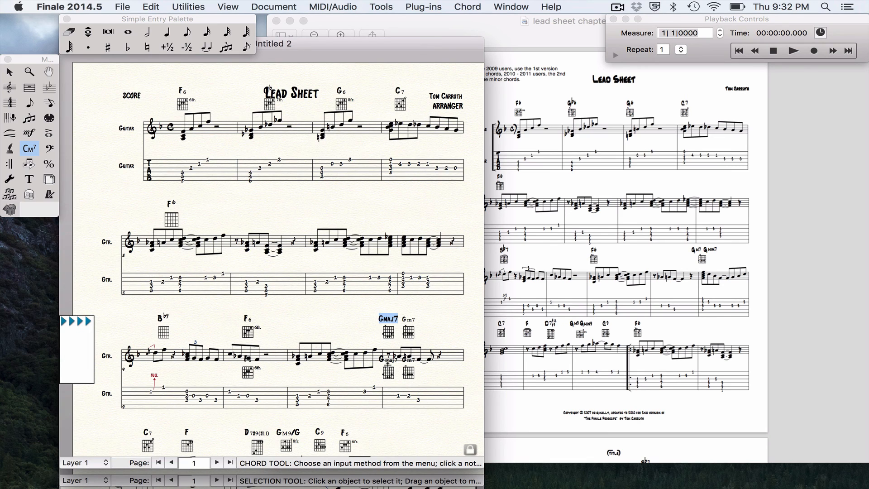
{"action": "key", "text": "BackSpace"}
{"action": "key", "text": "super+z"}
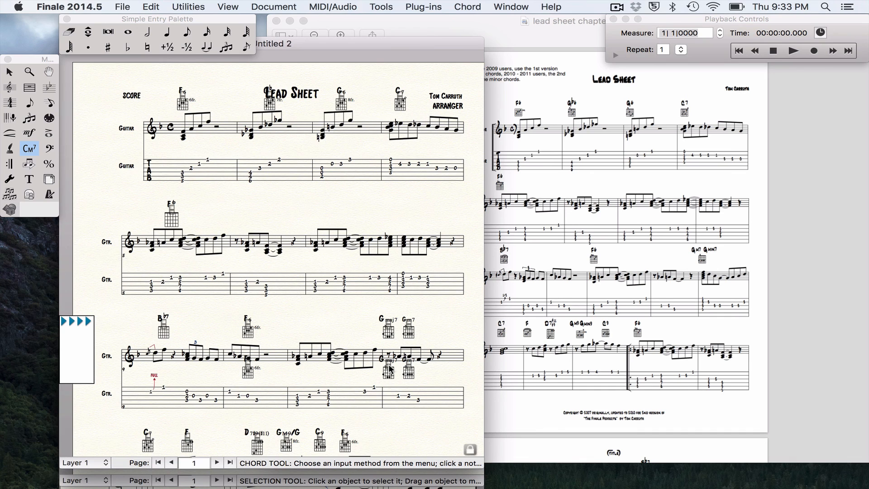
- Delete the duplicate lower Gmaj7 and Gm7 chords in measure 12 and the duplicate lower F6 in measure 10, with their fretboards
{"action": "left_click", "coordinate": [389, 365]}
{"action": "key", "text": "Delete"}
{"action": "left_click", "coordinate": [407, 371]}
{"action": "key", "text": "Delete"}
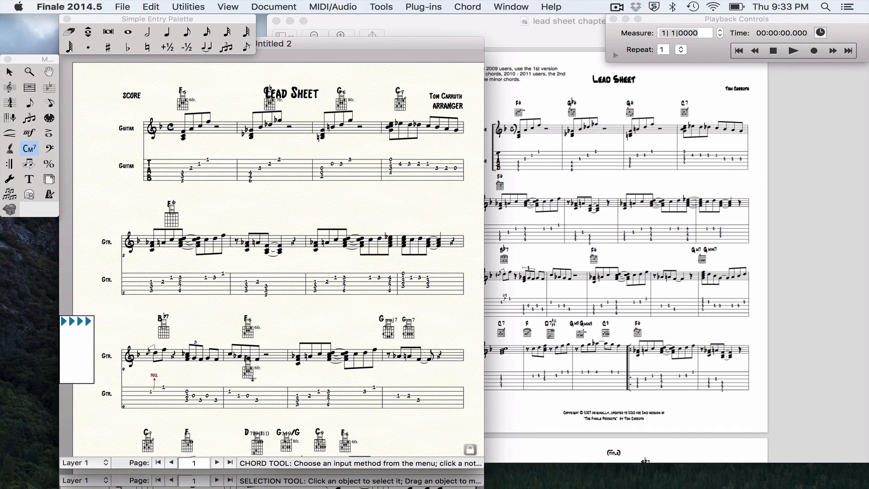
{"action": "left_click", "coordinate": [248, 370]}
{"action": "key", "text": "Delete"}
- Delete the duplicate lower C7 chord and fretboard at the start of measure 13
{"action": "scroll", "coordinate": [248, 370], "scroll_direction": "down", "scroll_amount": 3}
{"action": "scroll", "coordinate": [248, 368], "scroll_direction": "down", "scroll_amount": 5}
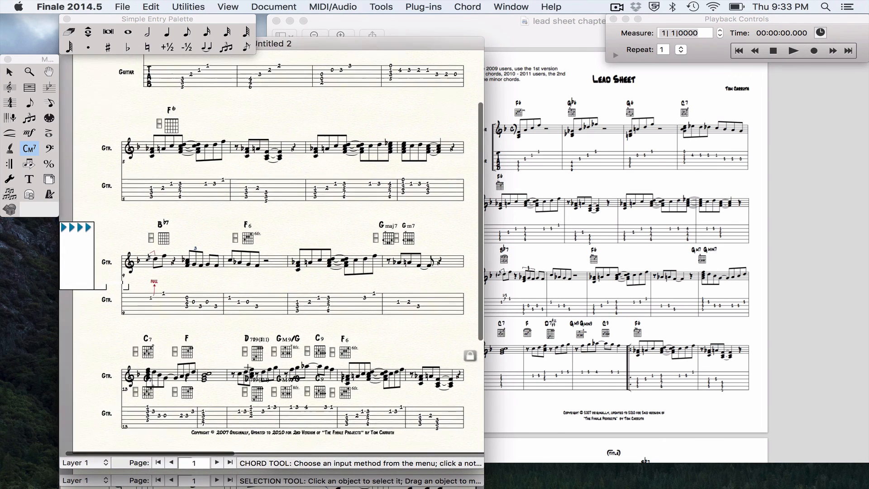
{"action": "left_click", "coordinate": [150, 365]}
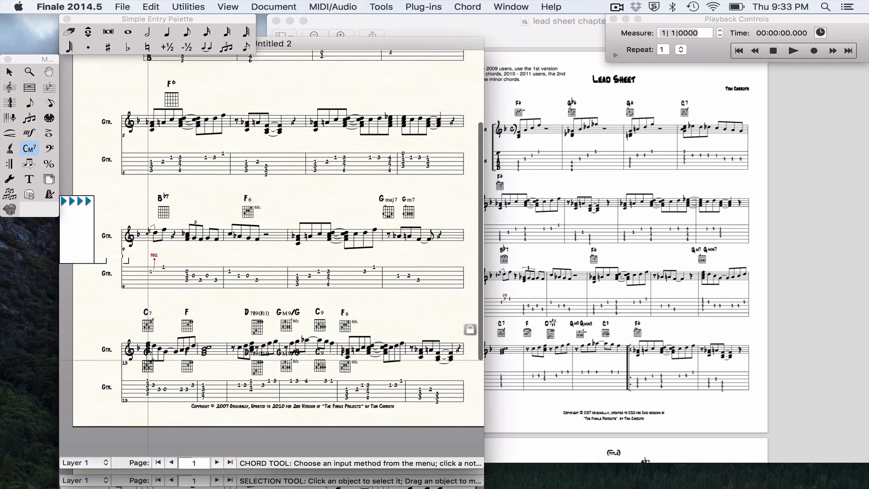
{"action": "key", "text": "Delete"}
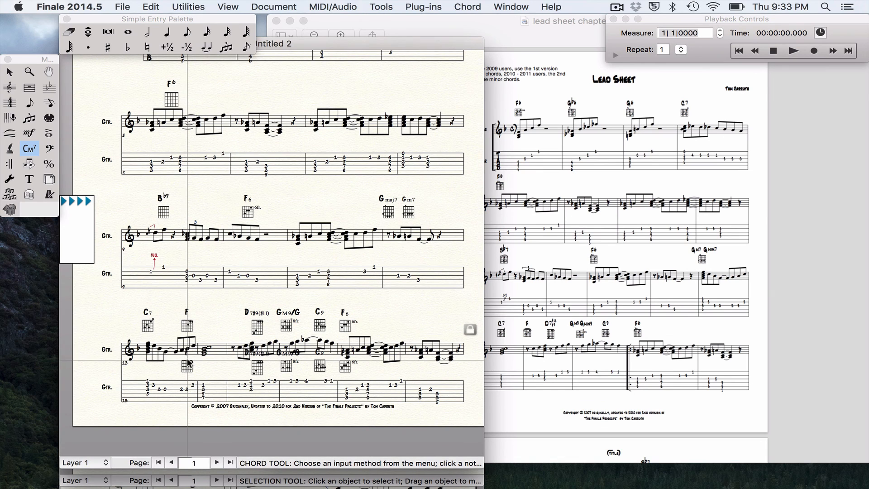
{"action": "left_click", "coordinate": [187, 363]}
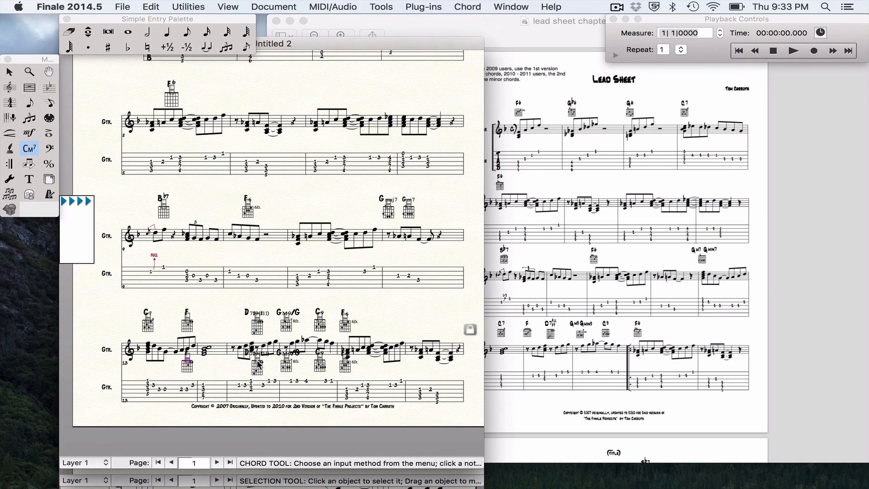
{"action": "left_click", "coordinate": [258, 360], "text": "shift"}
{"action": "left_click", "coordinate": [286, 361], "text": "shift"}
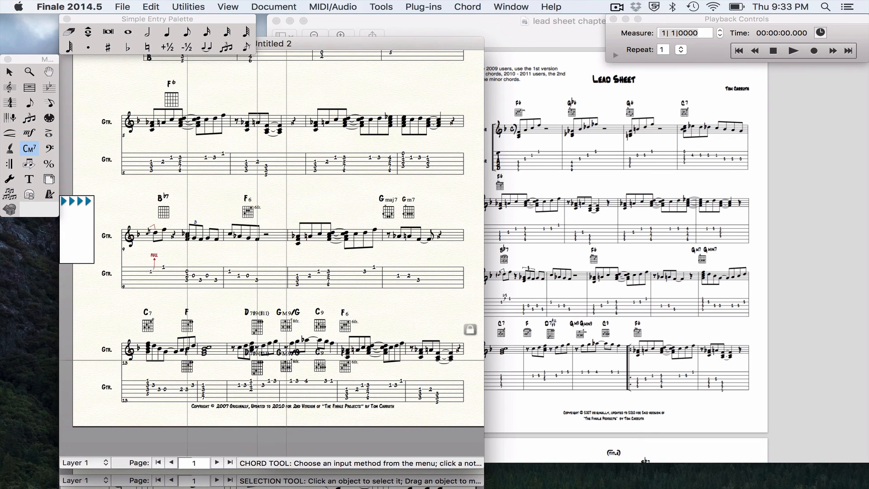
{"action": "left_click", "coordinate": [320, 364], "text": "shift"}
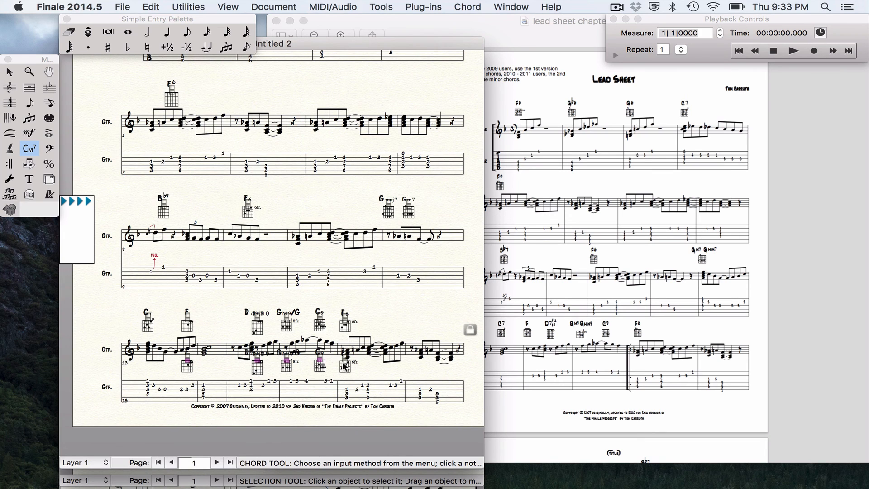
{"action": "left_click", "coordinate": [345, 363], "text": "shift"}
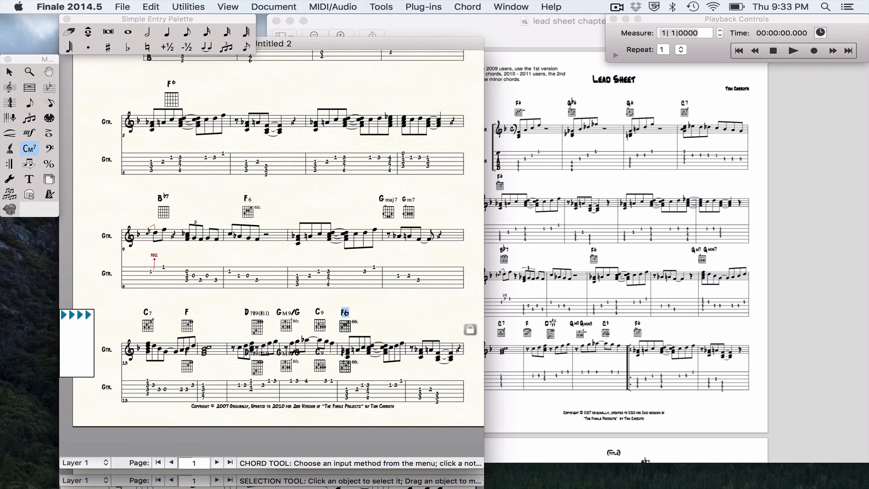
{"action": "left_click", "coordinate": [185, 355]}
{"action": "left_click", "coordinate": [156, 375]}
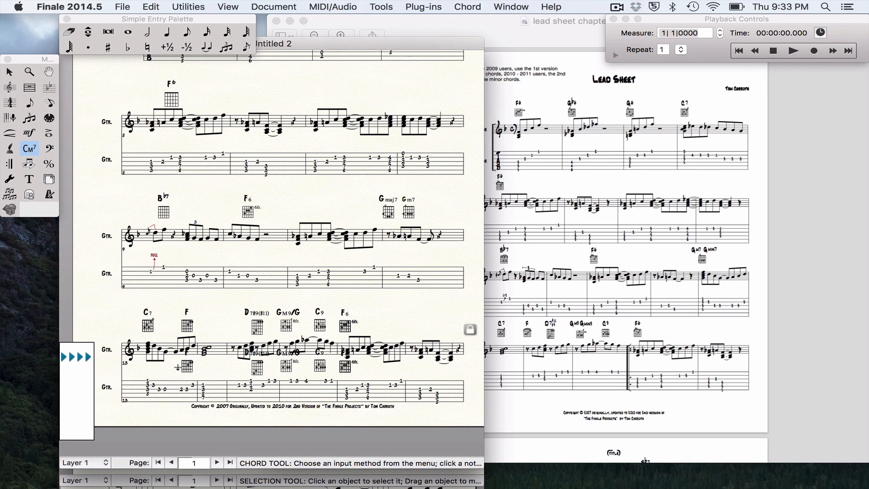
- With the Selection tool, delete the remaining duplicate lower chords and fretboards in the fourth system: F, D7#9(#11), GM9/G, C9 and F6
{"action": "left_click", "coordinate": [186, 366]}
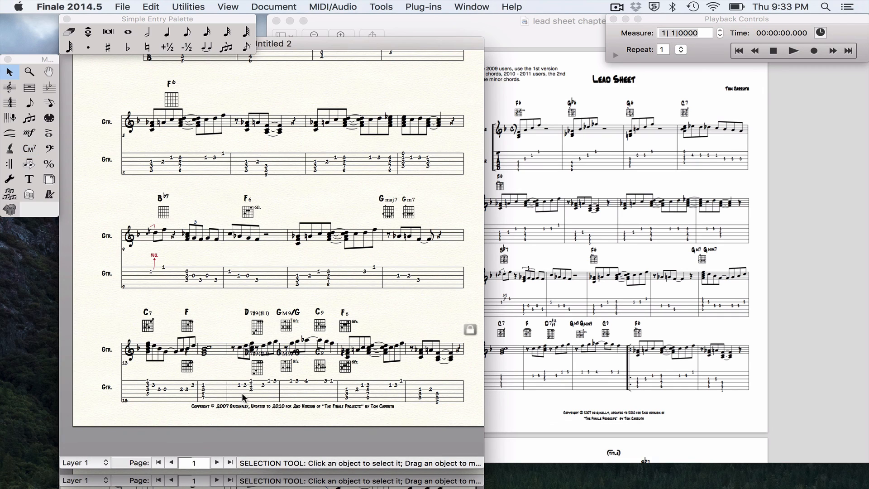
{"action": "key", "text": "Escape"}
{"action": "left_click", "coordinate": [186, 366]}
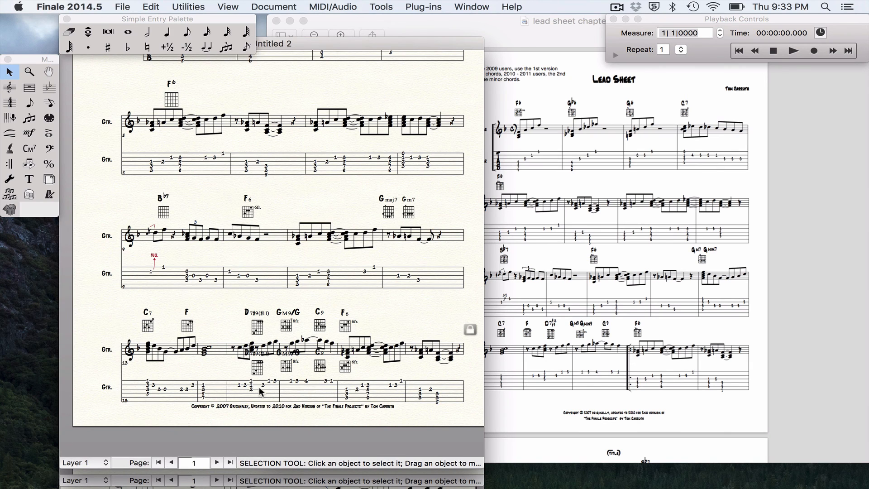
{"action": "key", "text": "Delete"}
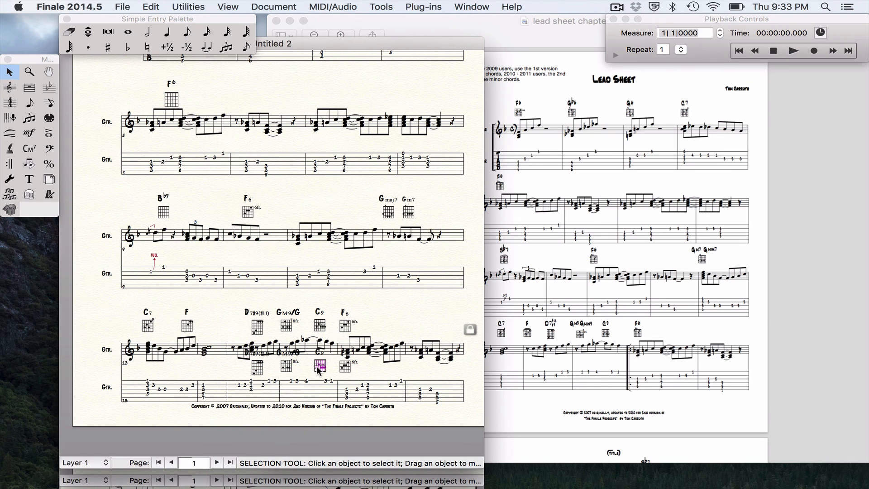
{"action": "key", "text": "Delete"}
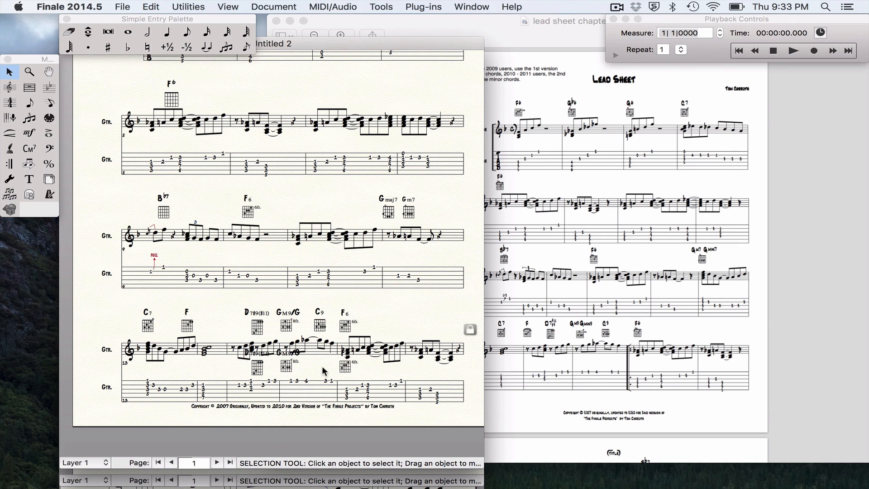
{"action": "key", "text": "Delete"}
{"action": "key", "text": "Delete"}
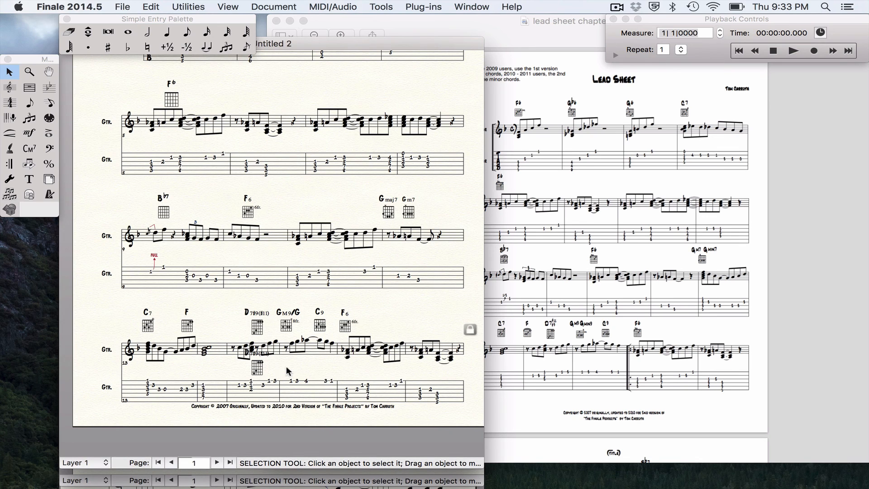
{"action": "key", "text": "Delete"}
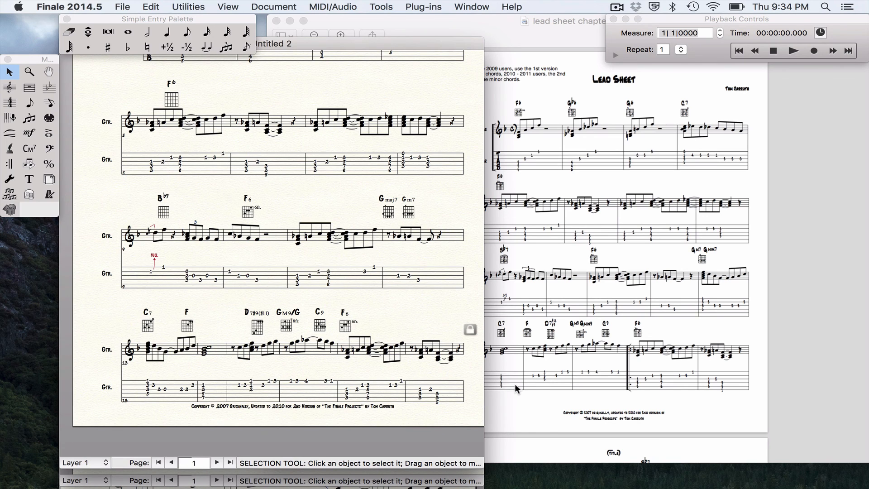
- Delete the F6 chord and its empty fretboard above measure 5
{"action": "scroll", "coordinate": [375, 277], "scroll_direction": "up", "scroll_amount": 3}
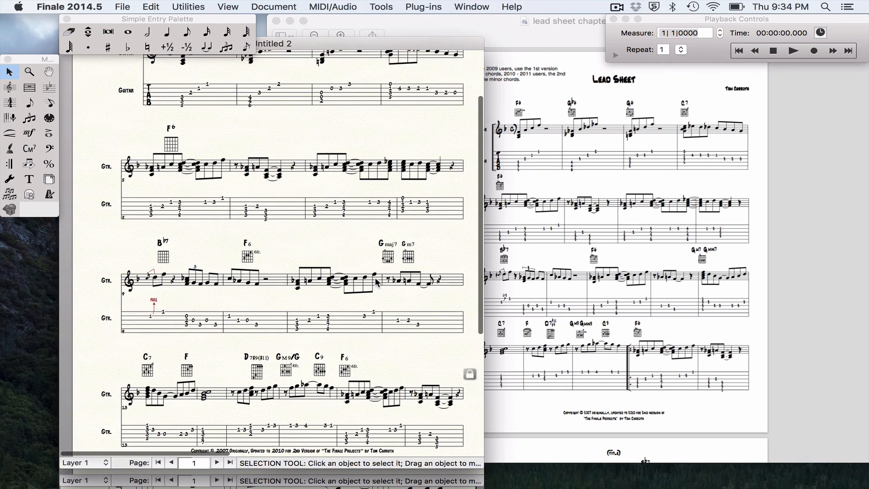
{"action": "scroll", "coordinate": [375, 281], "scroll_direction": "up", "scroll_amount": 5}
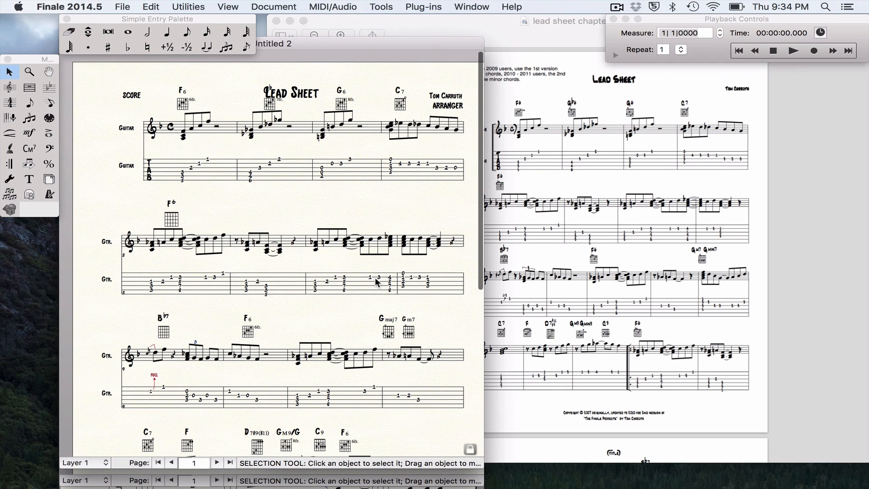
{"action": "left_click", "coordinate": [172, 220]}
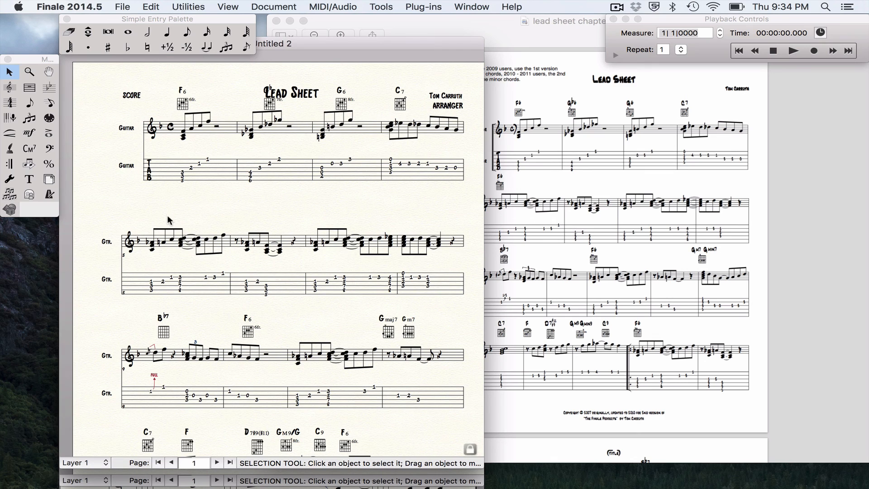
{"action": "key", "text": "Delete"}
{"action": "left_click", "coordinate": [29, 148]}
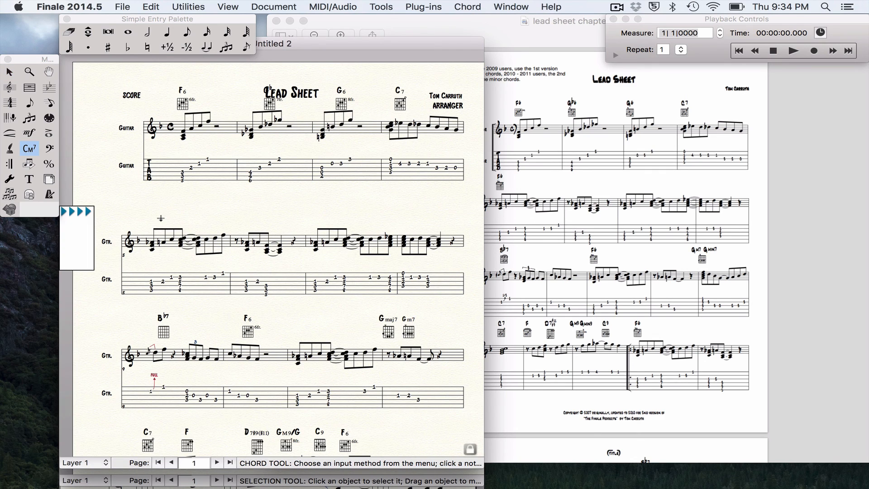
{"action": "type", "text": "F:"}
{"action": "key", "text": "Return"}
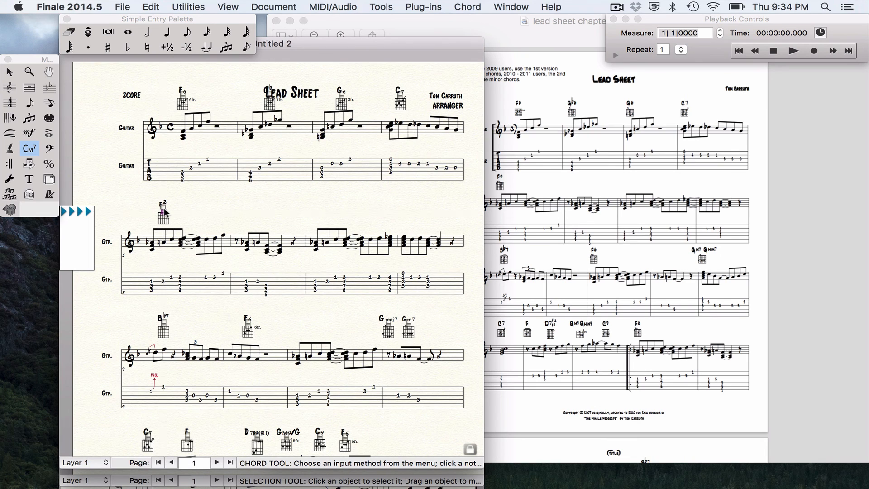
{"action": "key", "text": "Delete"}
{"action": "right_click", "coordinate": [182, 98]}
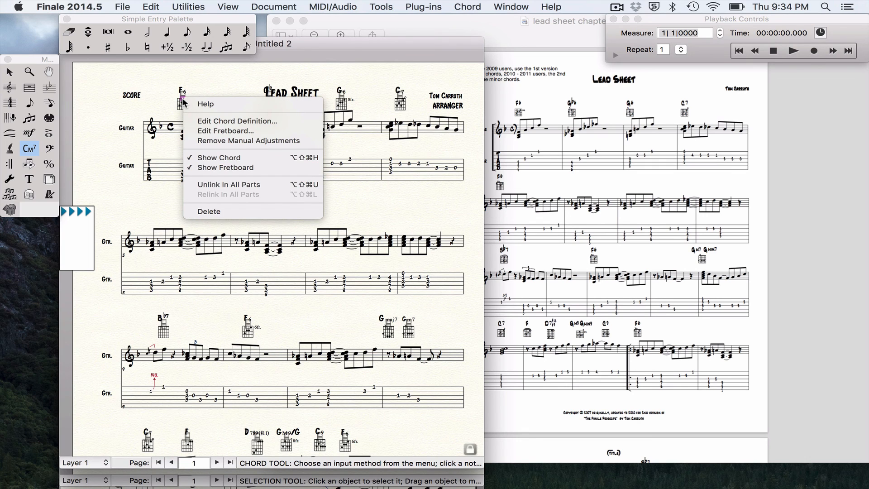
{"action": "key", "text": "Escape"}
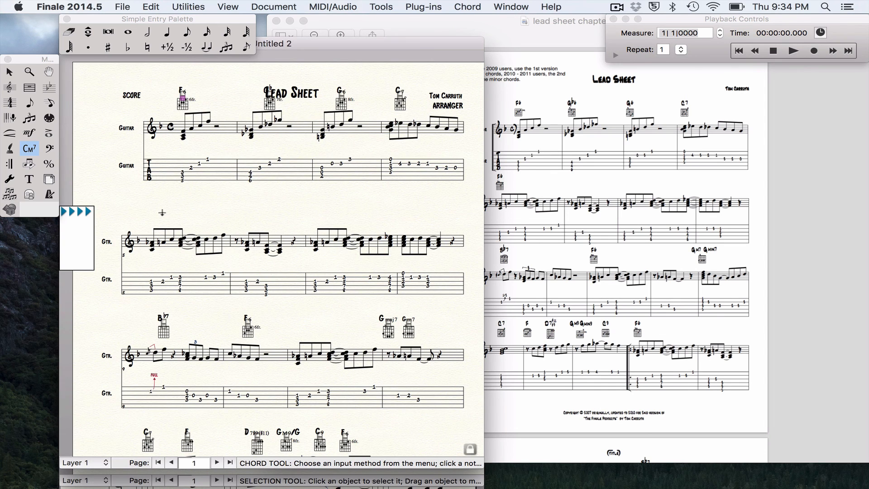
- With the Chord tool, add an F chord with suffix 6 above the first beat of measure 5
{"action": "left_click", "coordinate": [163, 218]}
{"action": "type", "text": "f"}
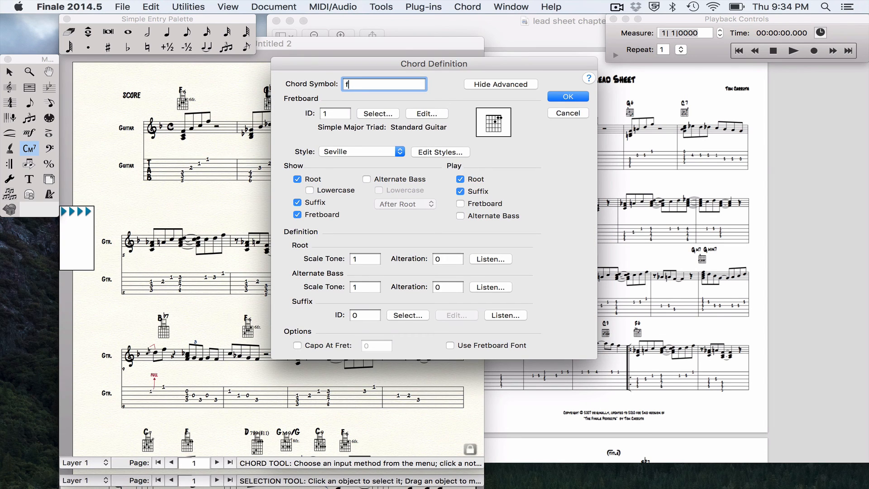
{"action": "type", "text": ":0"}
{"action": "key", "text": "Return"}
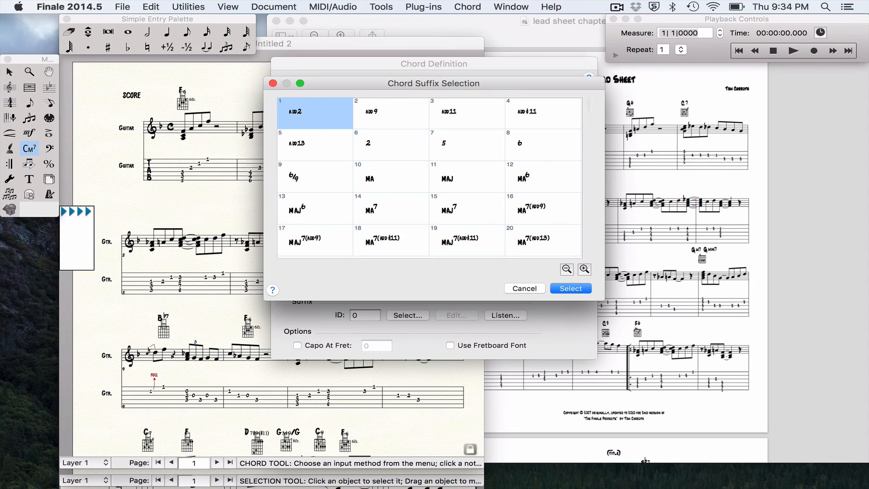
{"action": "left_click", "coordinate": [515, 154]}
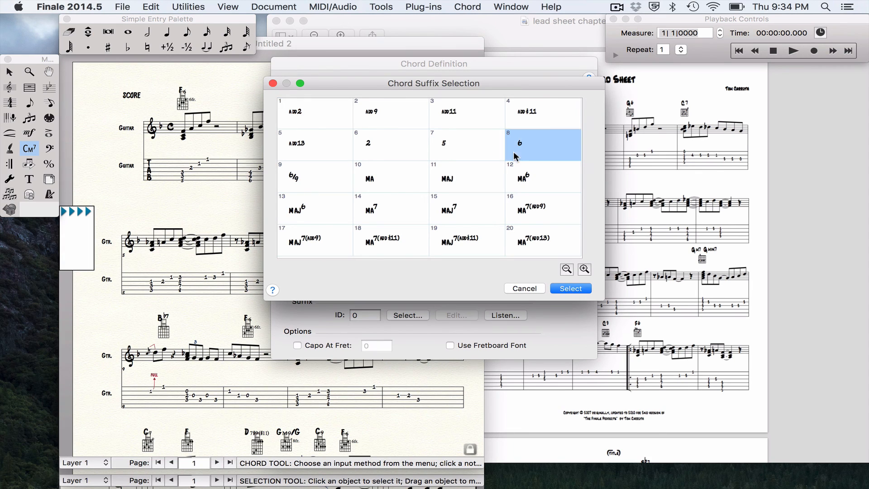
{"action": "left_click", "coordinate": [569, 288]}
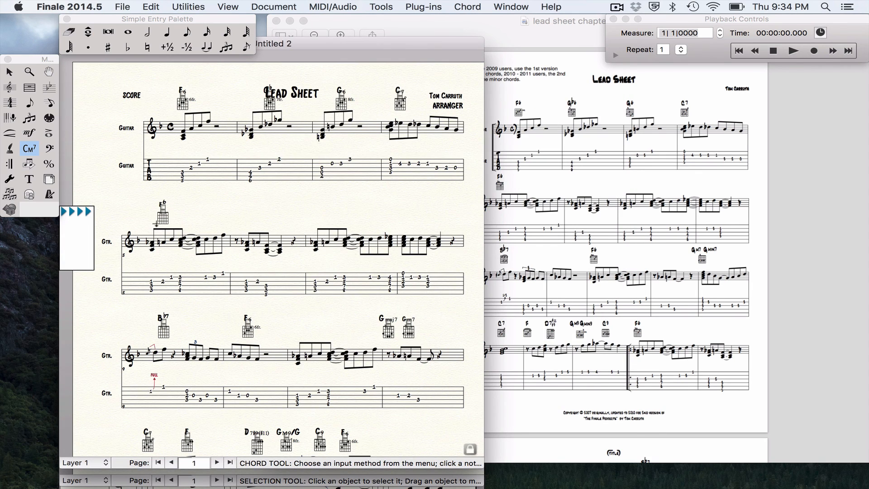
- Open the Fretboard Editor for the F6 chord above measure 5, keeping the reference PDF in view
{"action": "right_click", "coordinate": [166, 211]}
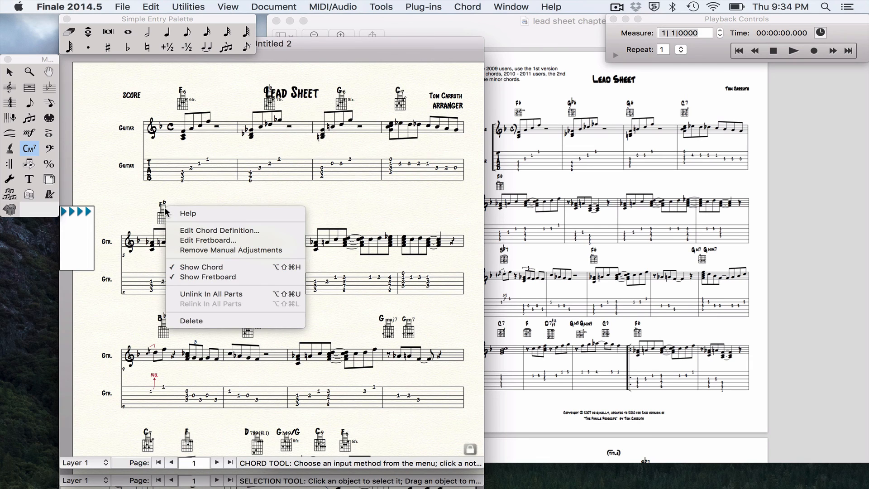
{"action": "left_click", "coordinate": [165, 215]}
{"action": "left_click_drag", "start_coordinate": [166, 216], "coordinate": [165, 214]}
{"action": "right_click", "coordinate": [164, 212]}
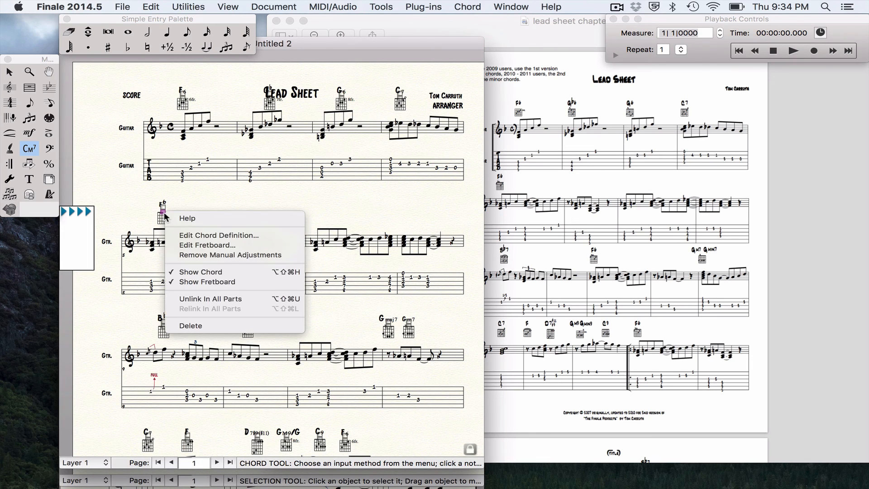
{"action": "left_click", "coordinate": [195, 247]}
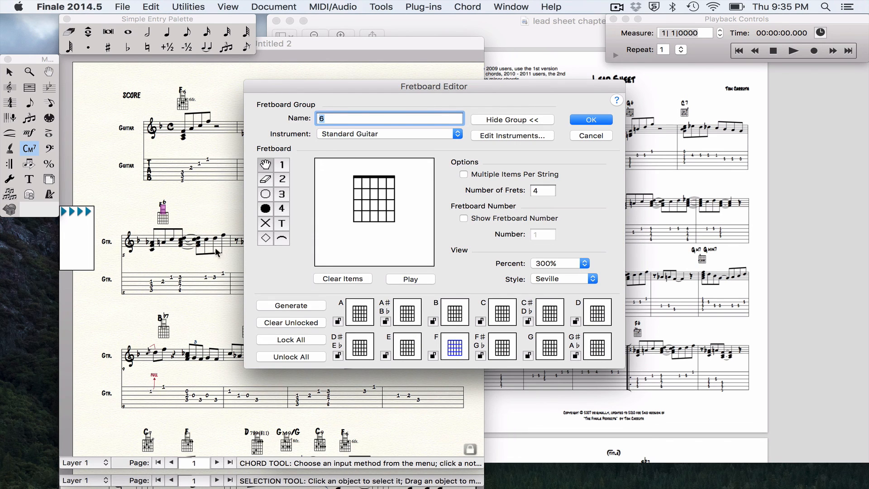
{"action": "left_click_drag", "start_coordinate": [448, 88], "coordinate": [222, 188]}
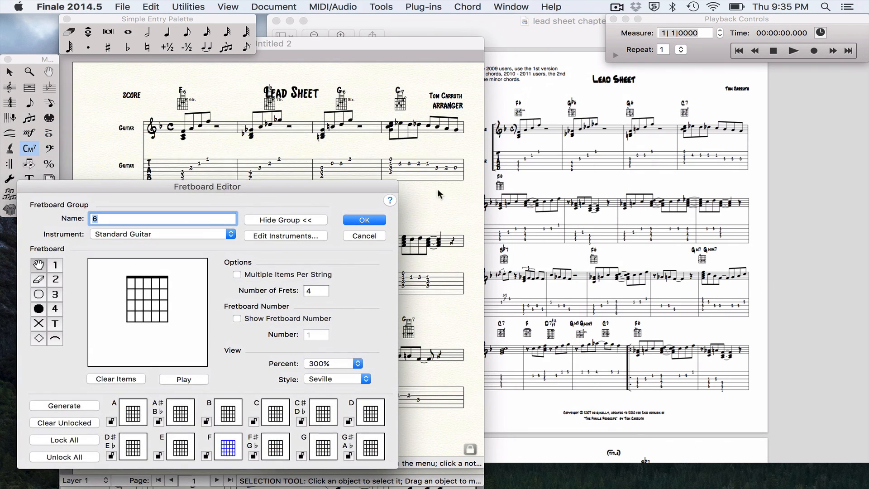
- Place closed dots for F6: fifth string fret 3, fourth and third strings fret 2, second string fret 1
{"action": "left_click", "coordinate": [595, 267]}
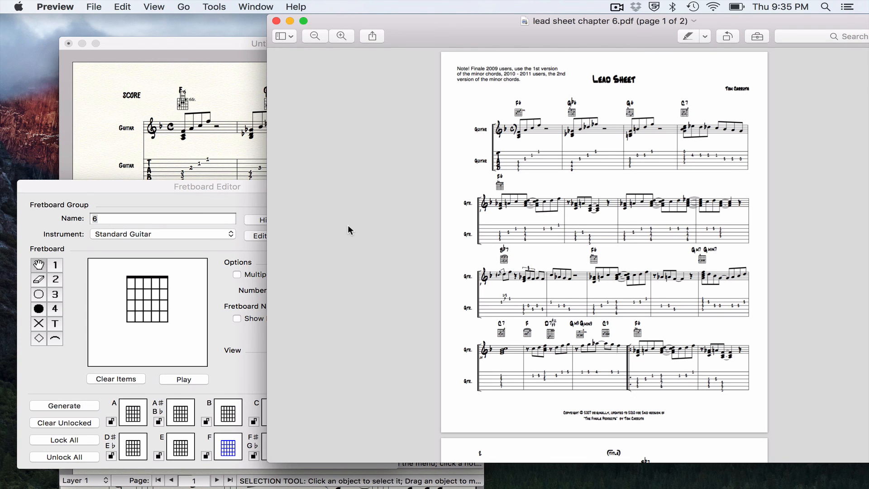
{"action": "left_click", "coordinate": [39, 324]}
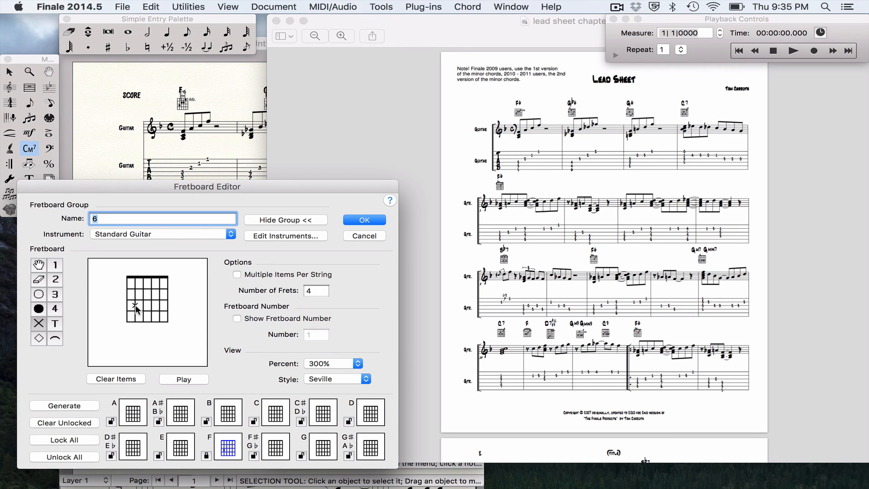
{"action": "left_click", "coordinate": [43, 311]}
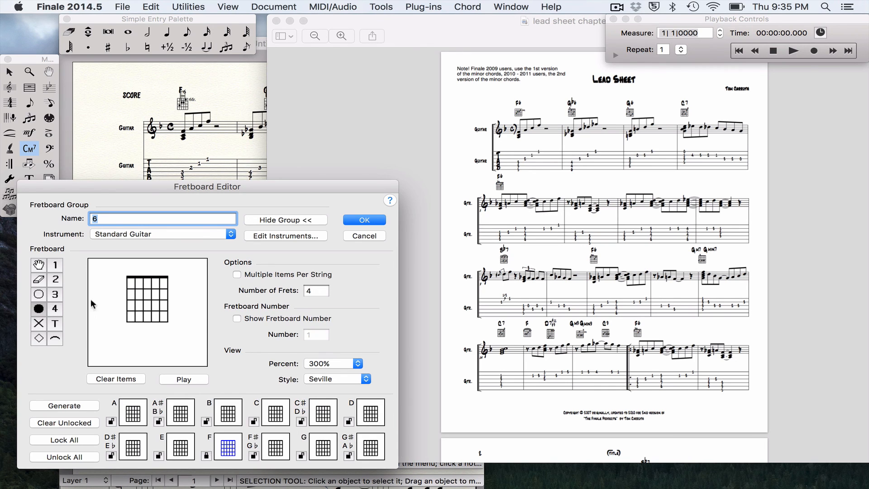
{"action": "left_click", "coordinate": [135, 305]}
{"action": "left_click", "coordinate": [143, 295]}
{"action": "left_click", "coordinate": [160, 294]}
{"action": "left_click", "coordinate": [156, 294]}
{"action": "left_click", "coordinate": [159, 283]}
- Show the fretboard number on the F6 fretboard, set it to 6, and accept the fretboard
{"action": "left_click", "coordinate": [326, 290]}
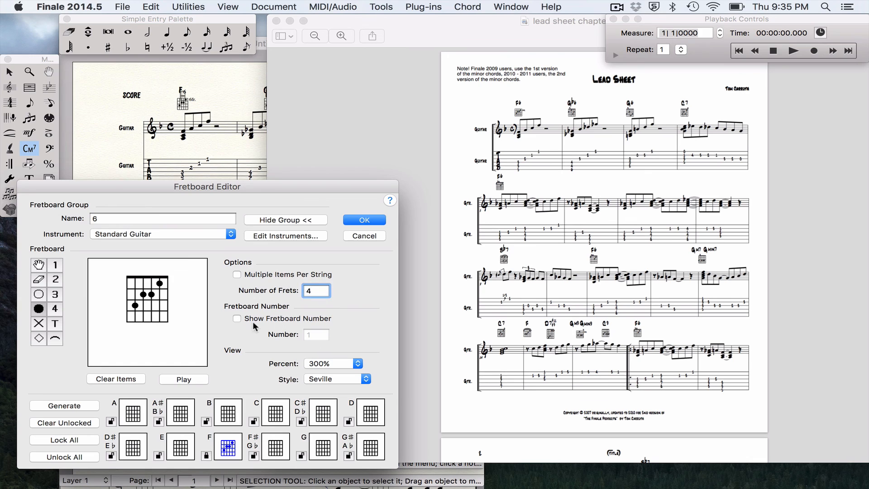
{"action": "left_click", "coordinate": [237, 318]}
{"action": "double_click", "coordinate": [316, 335]}
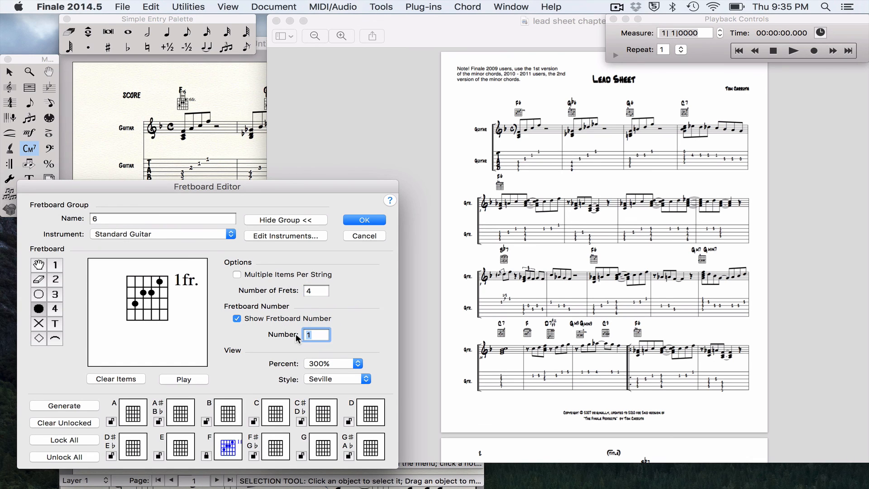
{"action": "type", "text": "6"}
{"action": "left_click", "coordinate": [372, 218]}
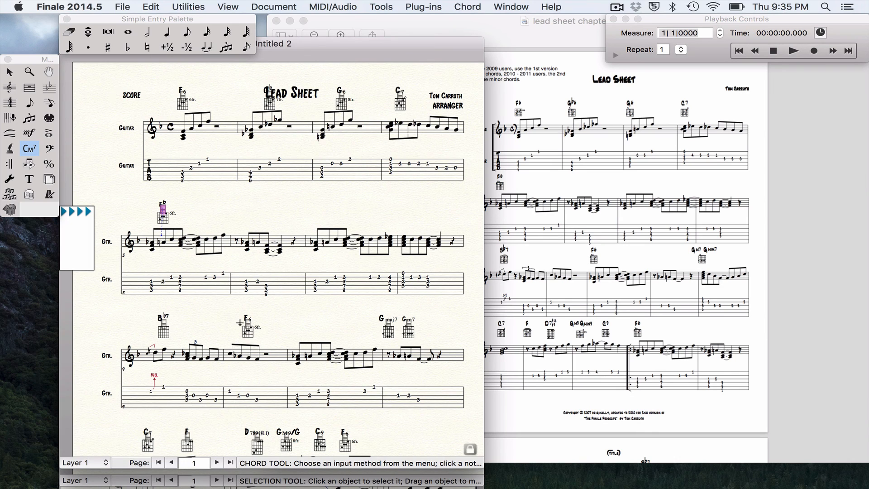
- Move the F6 chord in the third system, together with its fretboard, to the start of measure 11
{"action": "left_click_drag", "start_coordinate": [249, 330], "coordinate": [303, 326]}
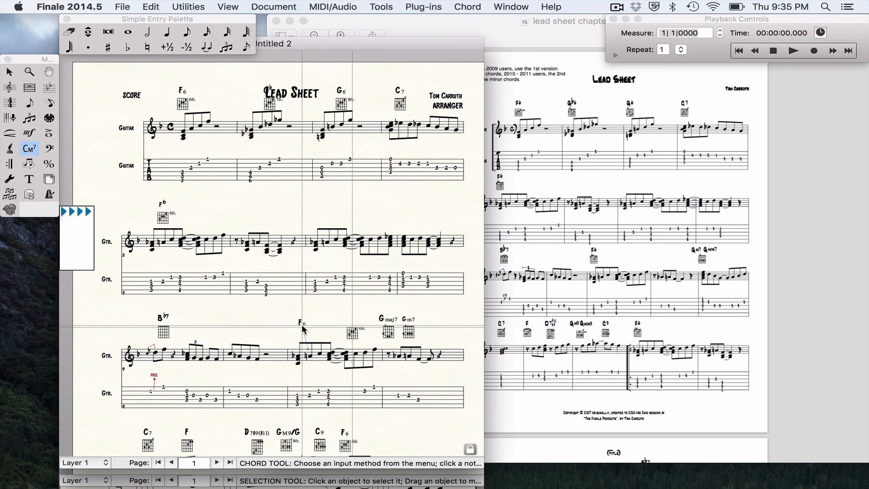
{"action": "key", "text": "super+z"}
{"action": "key", "text": "super+z"}
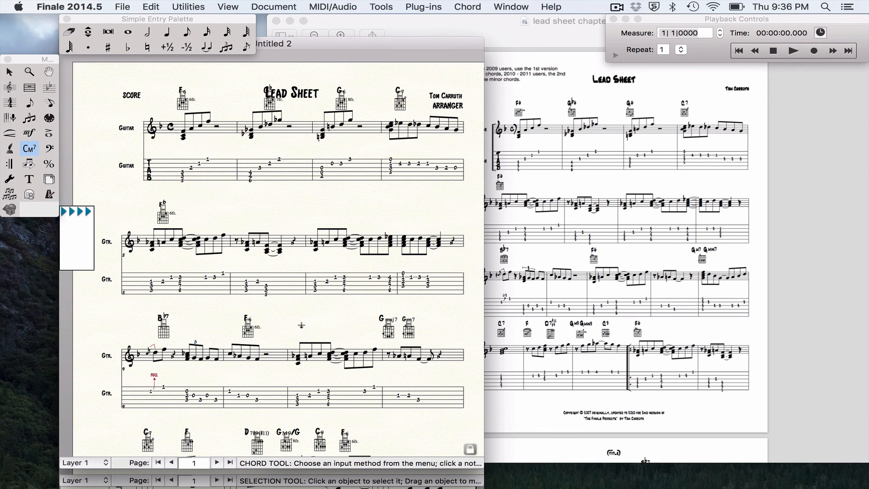
{"action": "left_click_drag", "start_coordinate": [249, 324], "coordinate": [297, 321]}
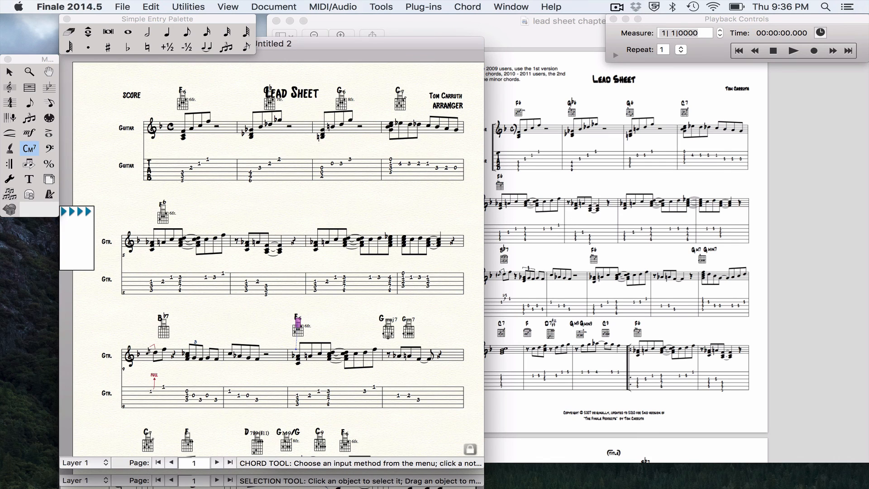
- With the Selection tool, delete the Gmaj7 chord and its fretboard at the end of the third system
{"action": "left_click", "coordinate": [384, 324]}
{"action": "key", "text": "Delete"}
{"action": "key", "text": "super+z"}
{"action": "left_click", "coordinate": [389, 327]}
{"action": "left_click", "coordinate": [386, 336]}
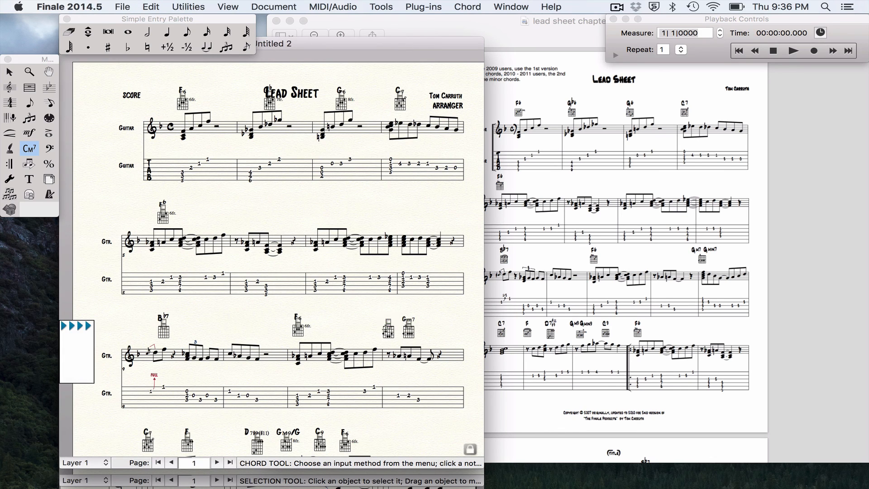
{"action": "key", "text": "Escape"}
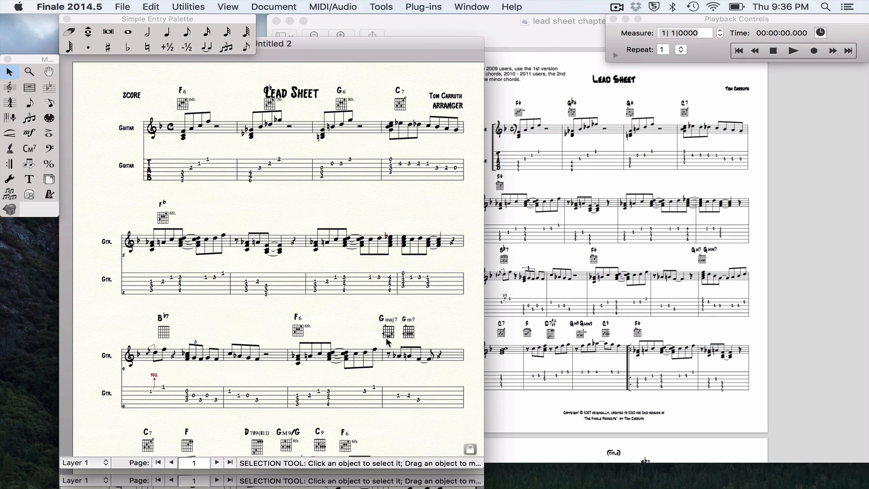
{"action": "left_click", "coordinate": [387, 336]}
{"action": "key", "text": "Delete"}
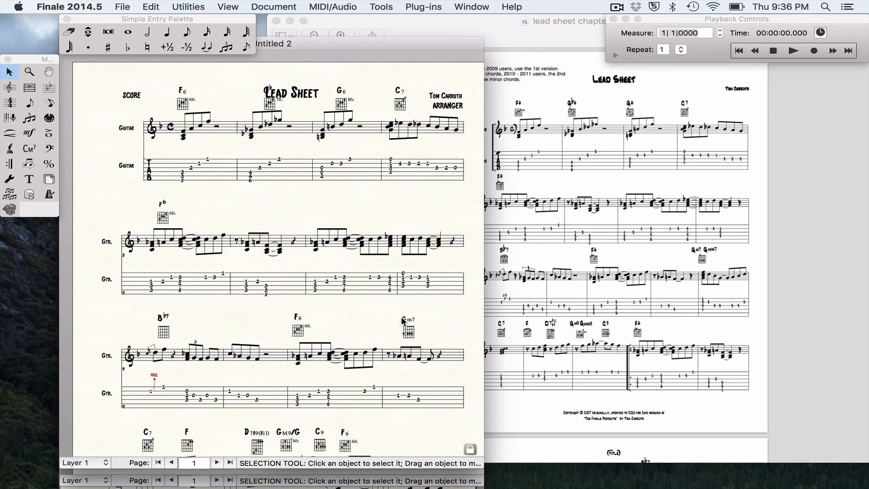
{"action": "right_click", "coordinate": [408, 319]}
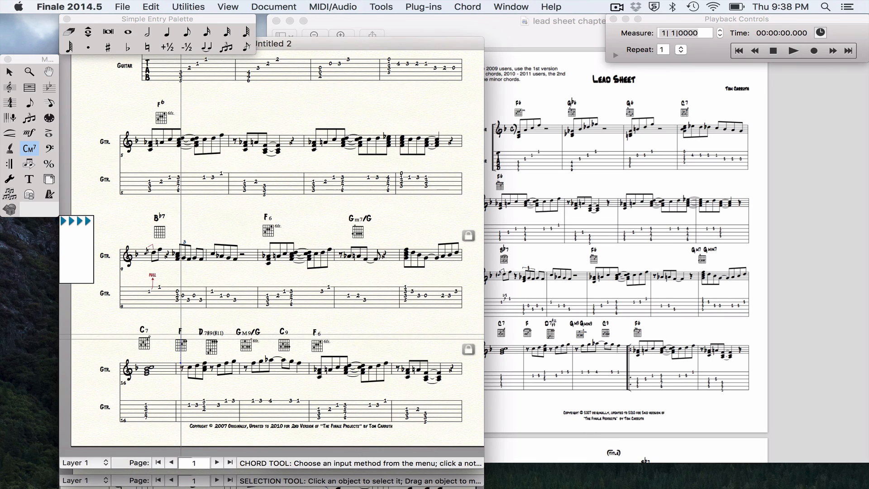
{"action": "left_click", "coordinate": [181, 337]}
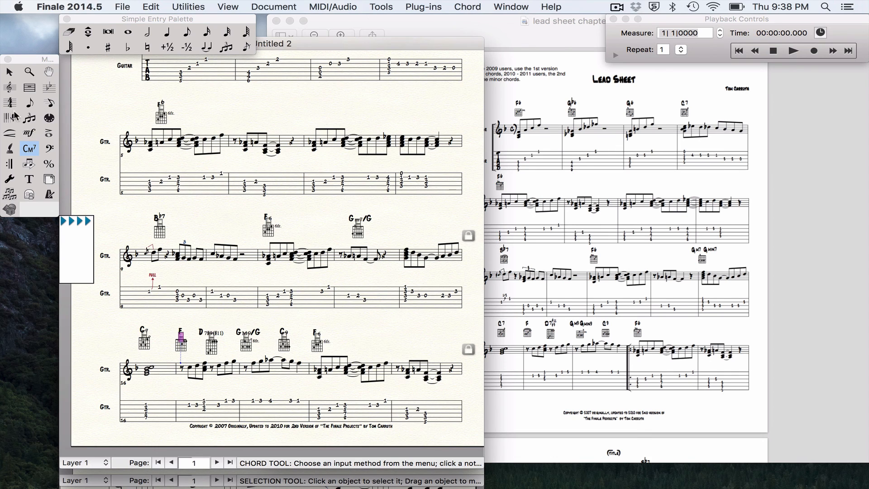
- With the Repeat tool, add a forward repeat to measure 17, the F6 measure in the fourth system
{"action": "left_click", "coordinate": [10, 164]}
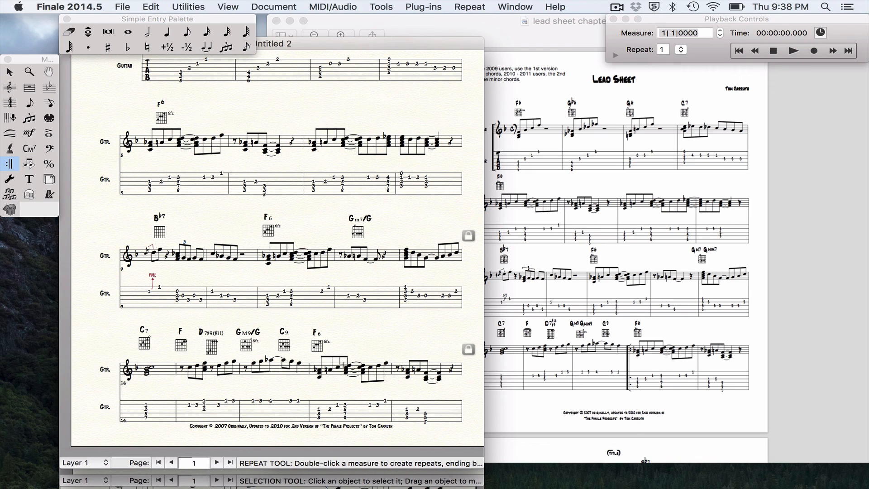
{"action": "double_click", "coordinate": [331, 374]}
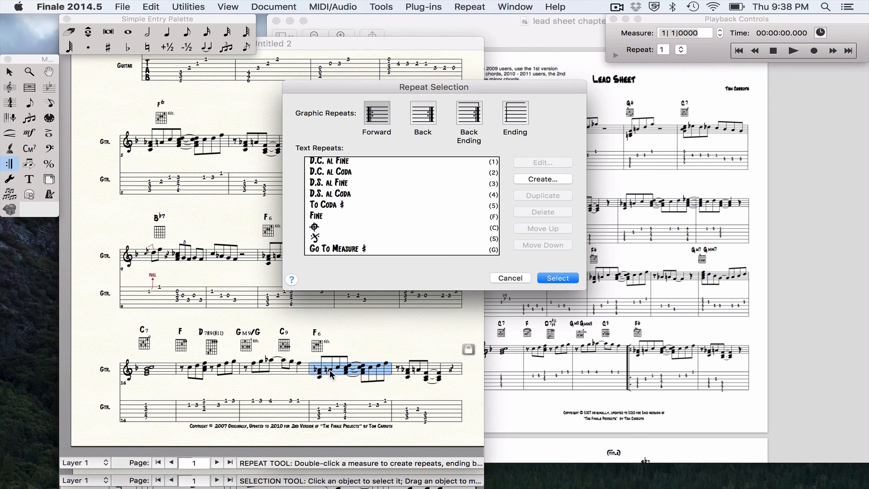
{"action": "left_click", "coordinate": [380, 119]}
{"action": "left_click", "coordinate": [547, 279]}
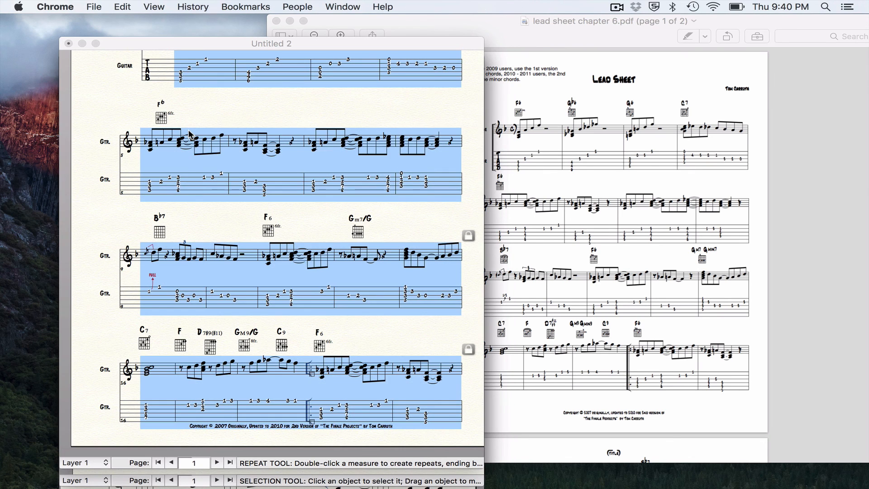
- With the Staff tool, start adding a group that covers both the guitar notation and tablature staves
{"action": "scroll", "coordinate": [189, 134], "scroll_direction": "up", "scroll_amount": 3}
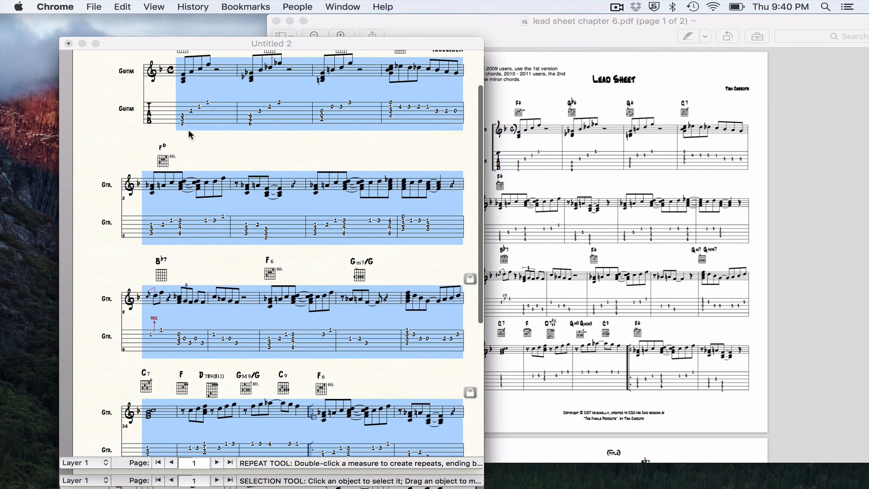
{"action": "scroll", "coordinate": [166, 119], "scroll_direction": "up", "scroll_amount": 4}
{"action": "left_click", "coordinate": [165, 119]}
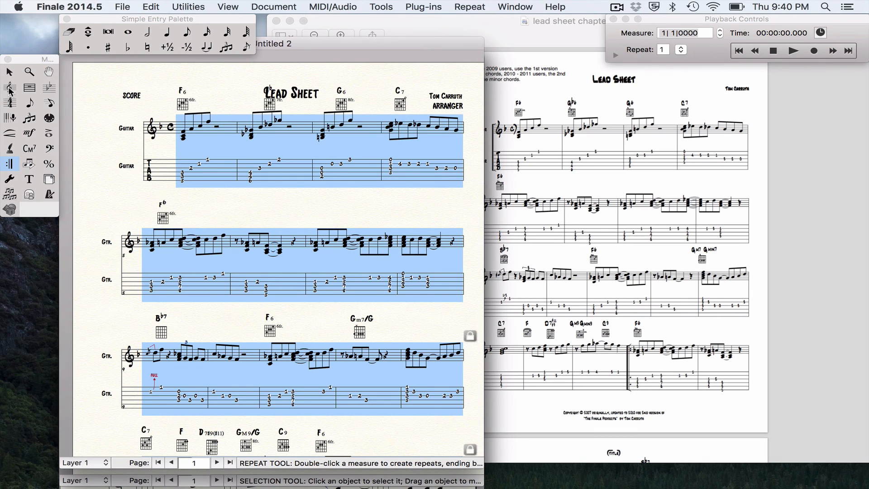
{"action": "left_click", "coordinate": [9, 88]}
{"action": "left_click", "coordinate": [462, 7]}
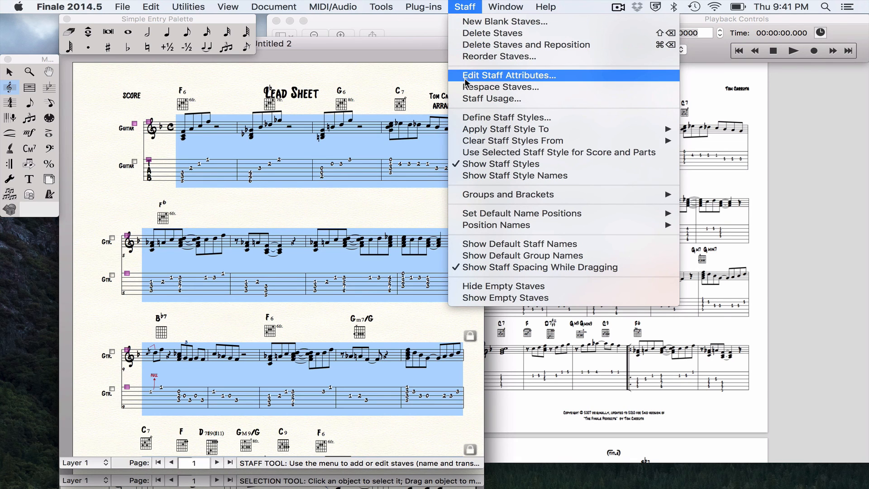
{"action": "mouse_move", "coordinate": [475, 129]}
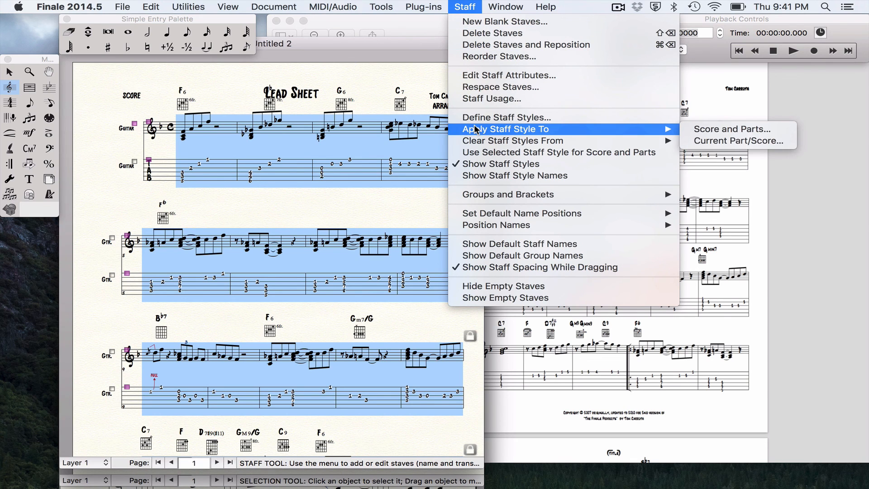
{"action": "mouse_move", "coordinate": [476, 204]}
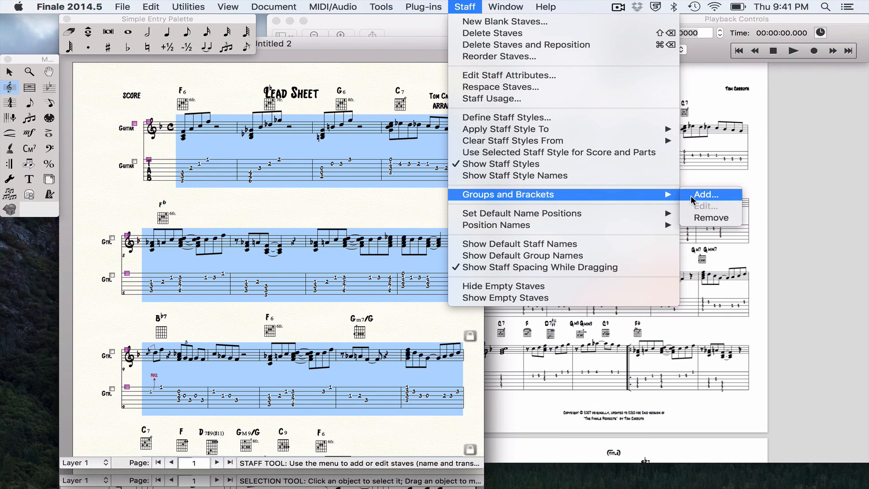
{"action": "left_click", "coordinate": [705, 194]}
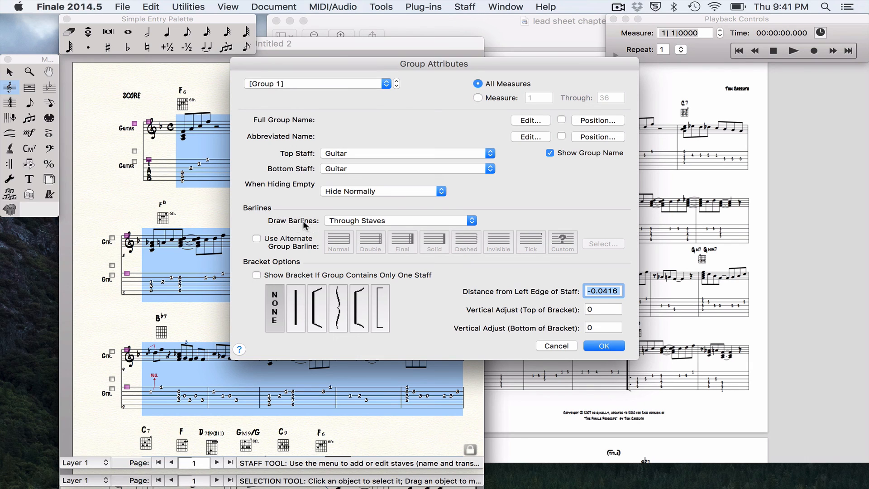
- Keep the group's barlines drawn through staves, choose the fifth bracket option after checking the reference PDF, and create the group
{"action": "left_click", "coordinate": [372, 220]}
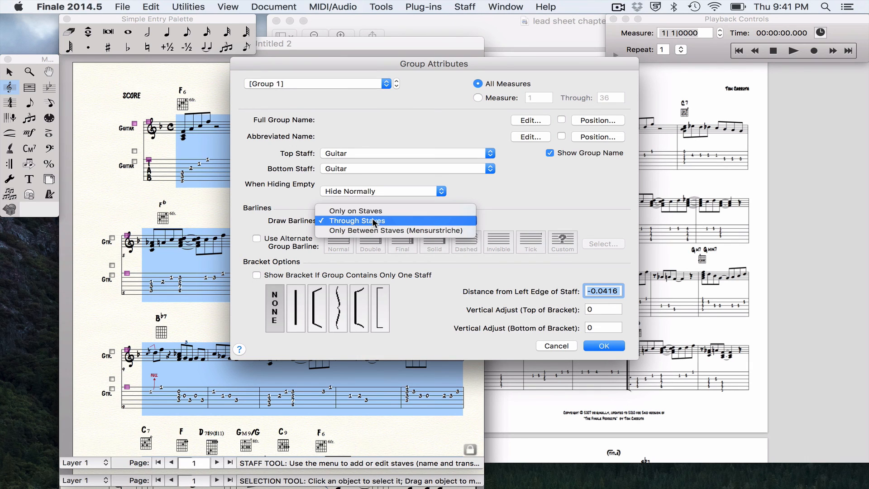
{"action": "left_click", "coordinate": [372, 220]}
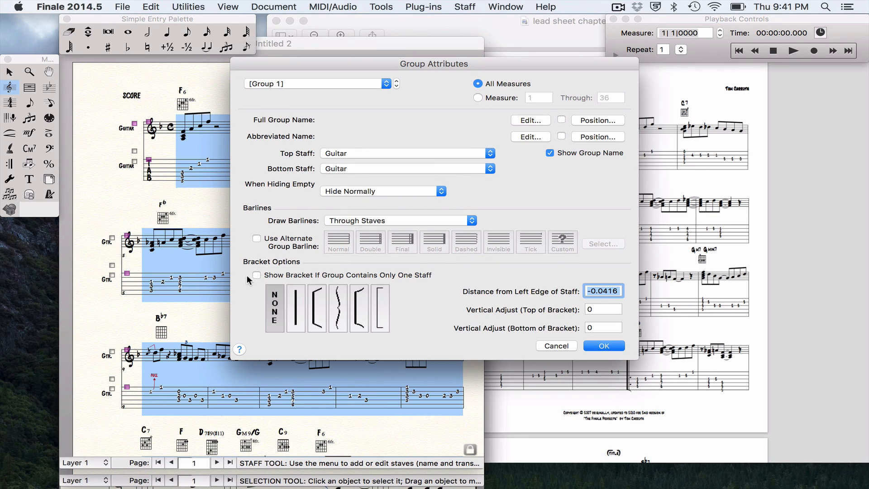
{"action": "left_click", "coordinate": [526, 445]}
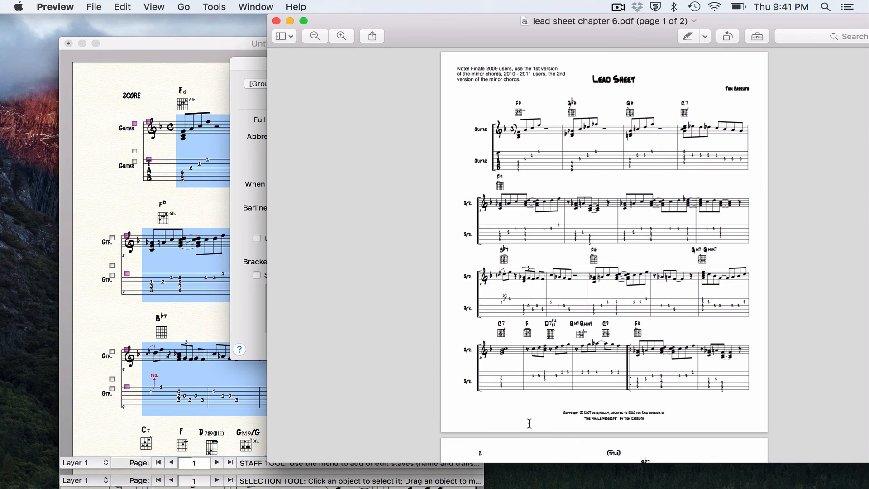
{"action": "left_click", "coordinate": [257, 317]}
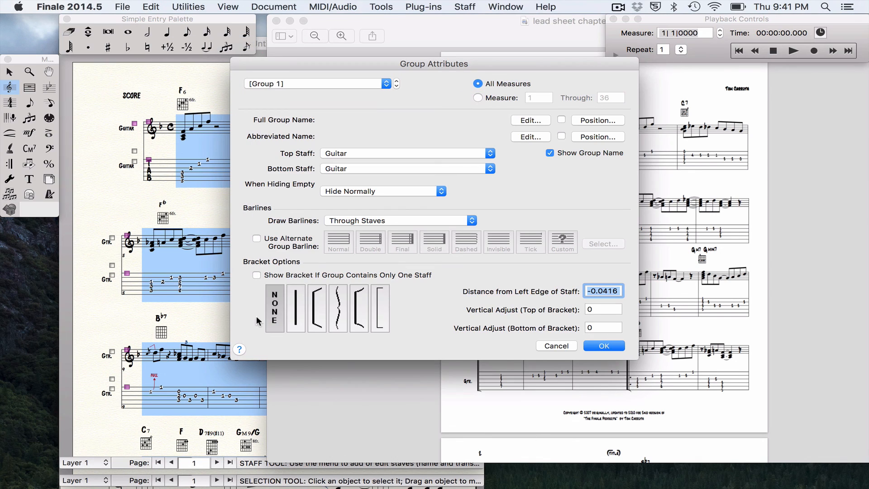
{"action": "left_click", "coordinate": [357, 330]}
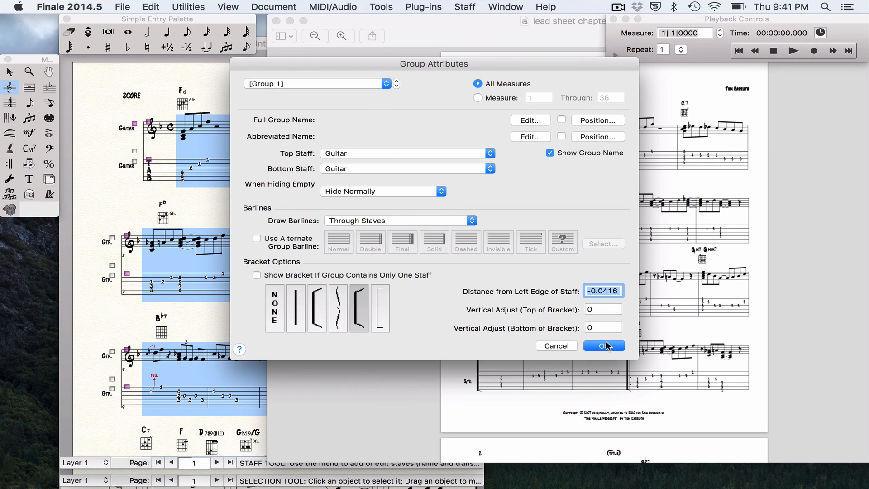
{"action": "left_click", "coordinate": [606, 345]}
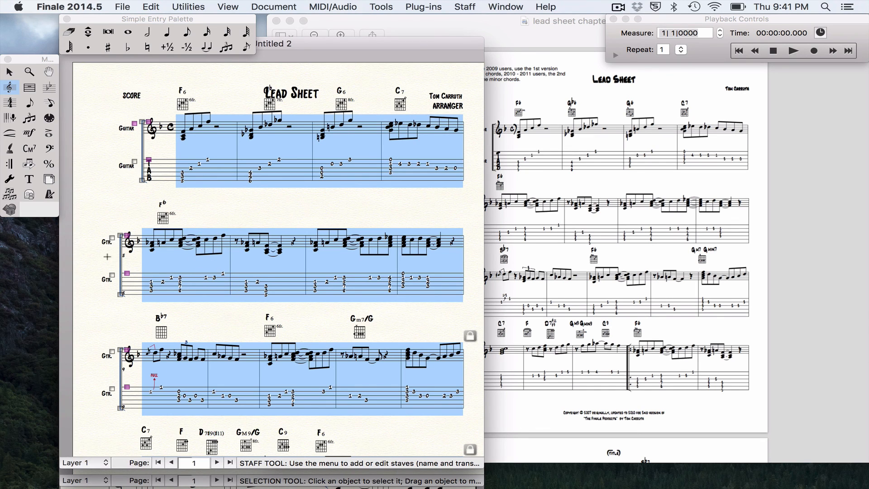
- Break the copyright text onto a second line before "The Finale Projects" and move the text block below the last system
{"action": "scroll", "coordinate": [293, 312], "scroll_direction": "down", "scroll_amount": 5}
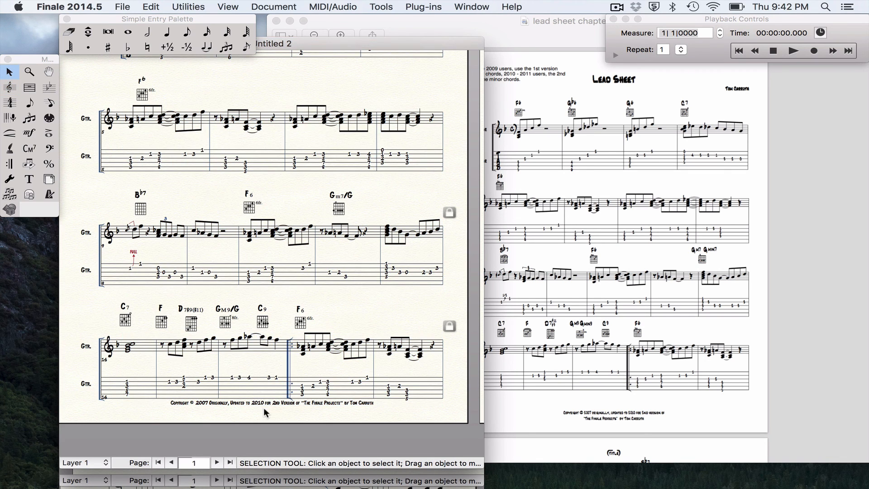
{"action": "left_click", "coordinate": [264, 407]}
{"action": "right_click", "coordinate": [272, 403]}
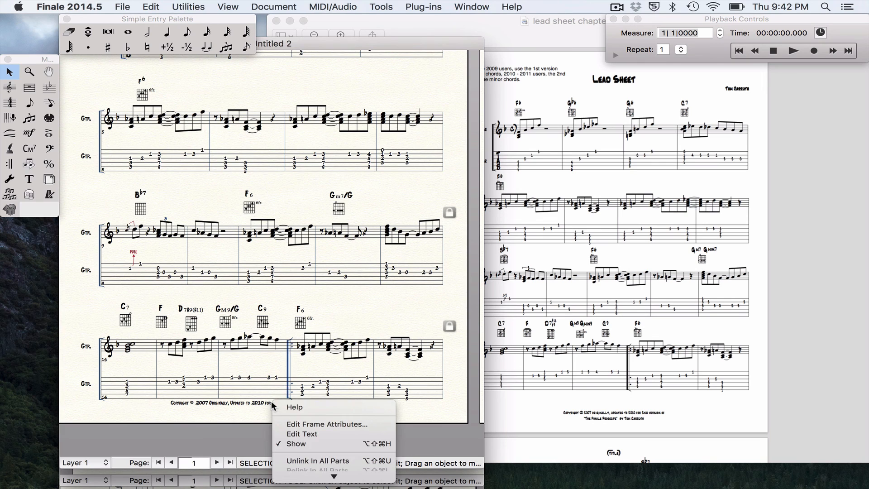
{"action": "left_click", "coordinate": [290, 434]}
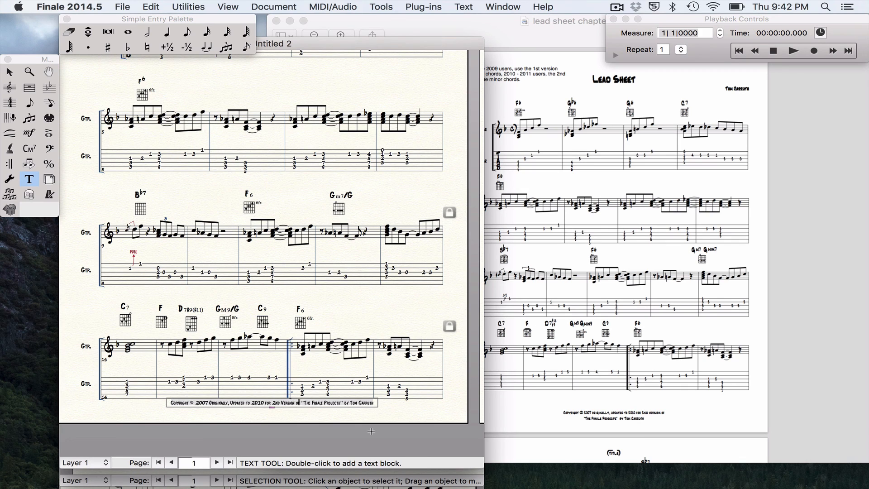
{"action": "key", "text": "Return"}
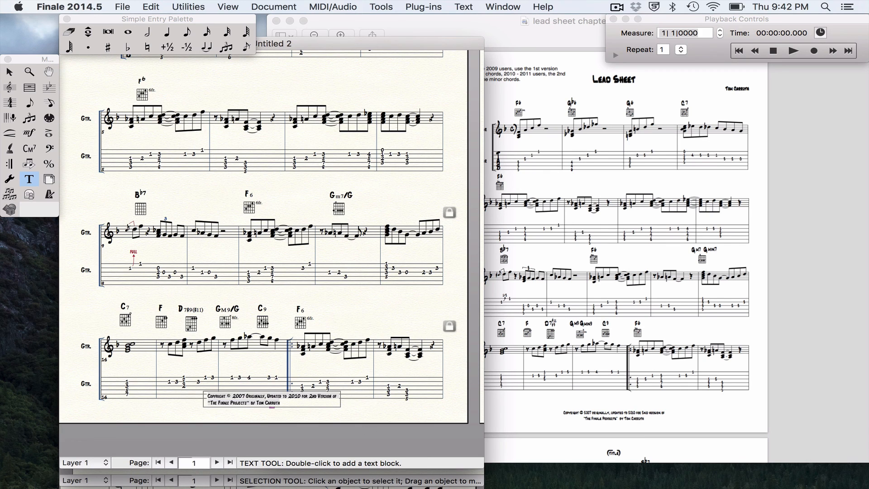
{"action": "left_click", "coordinate": [332, 368]}
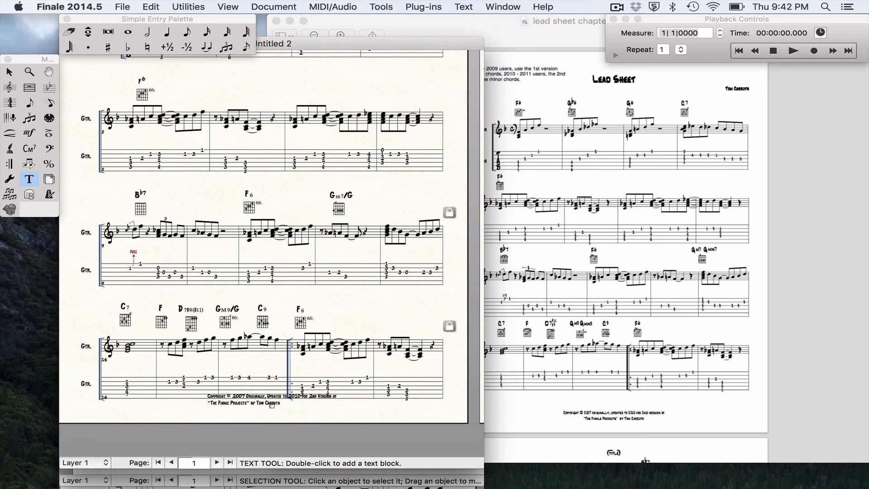
{"action": "left_click_drag", "start_coordinate": [272, 406], "coordinate": [292, 415]}
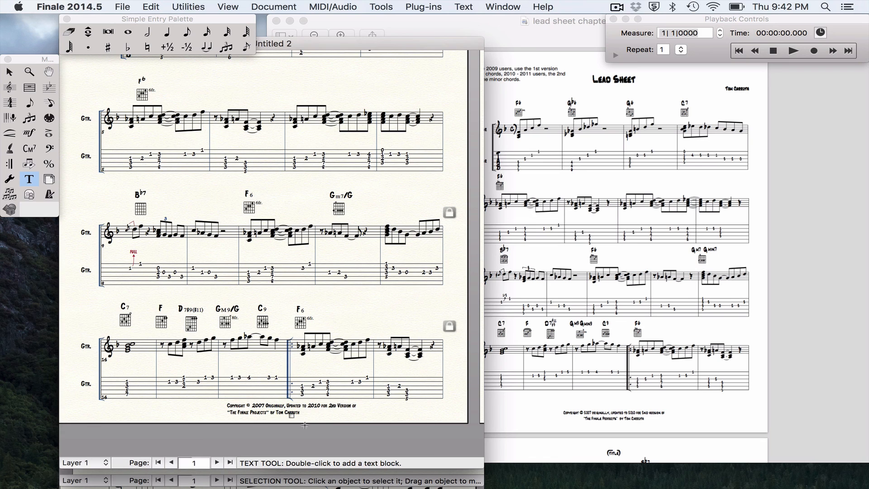
- Indent the second line of the copyright text so it sits centred beneath the first line
{"action": "right_click", "coordinate": [290, 415]}
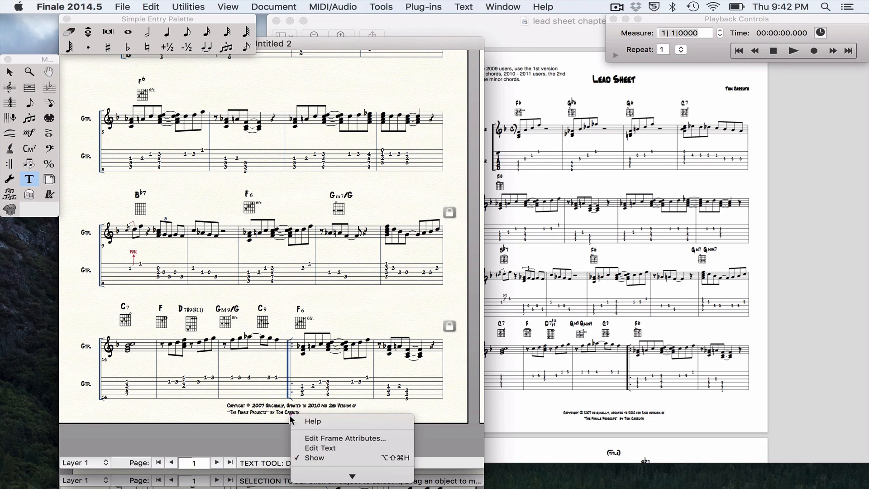
{"action": "left_click", "coordinate": [300, 442]}
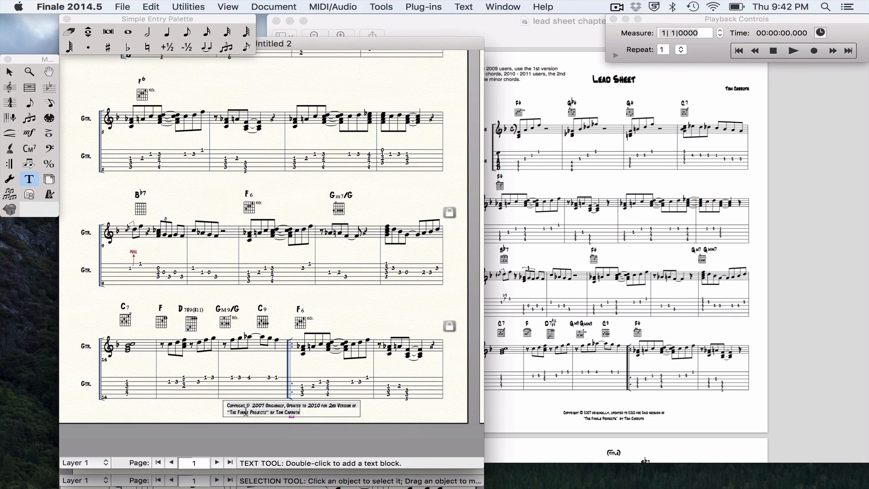
{"action": "left_click", "coordinate": [227, 411]}
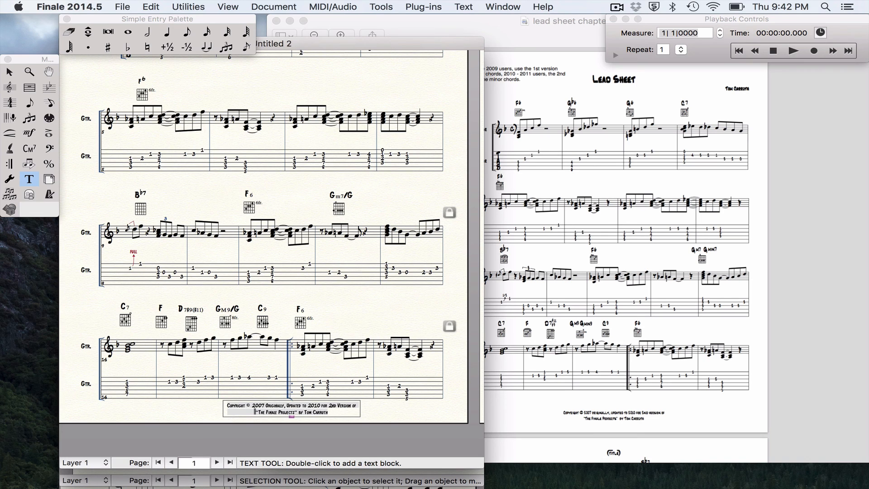
{"action": "left_click", "coordinate": [372, 286]}
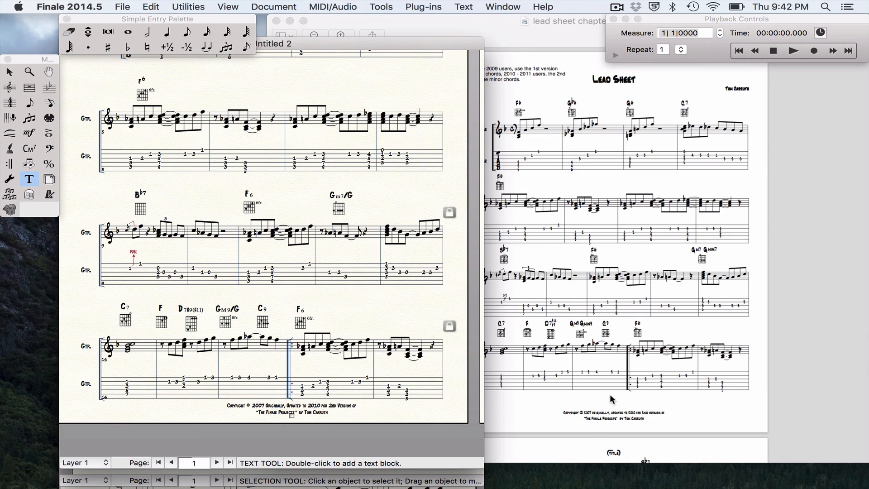
- Check the reference PDF, switch back to Finale, and delete the existing bend hat above the notation in measure 9
{"action": "scroll", "coordinate": [606, 407], "scroll_direction": "up", "scroll_amount": 1}
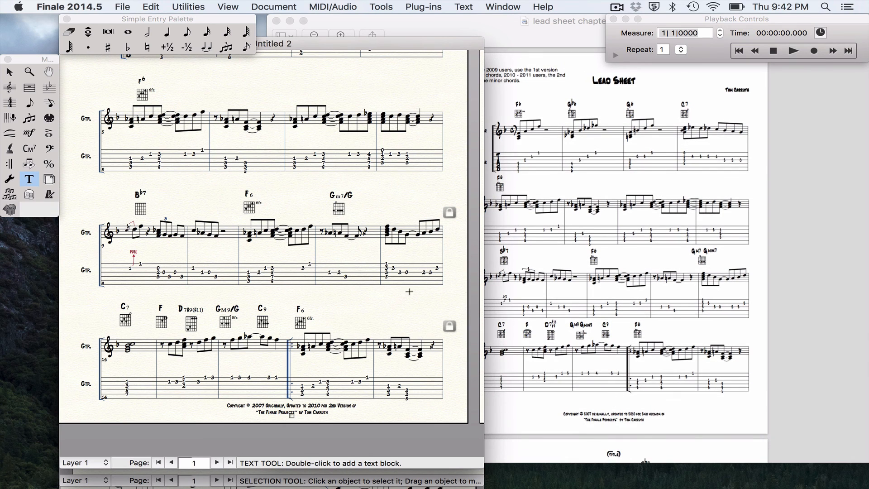
{"action": "left_click", "coordinate": [614, 327]}
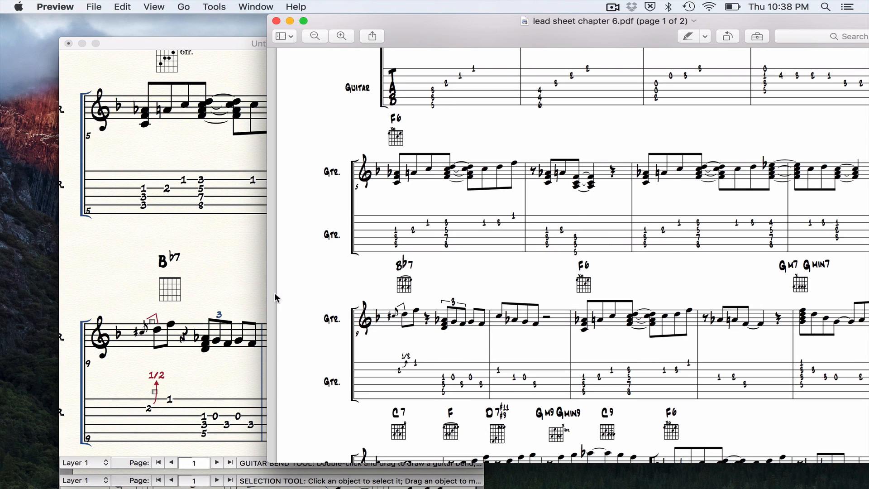
{"action": "left_click", "coordinate": [84, 281]}
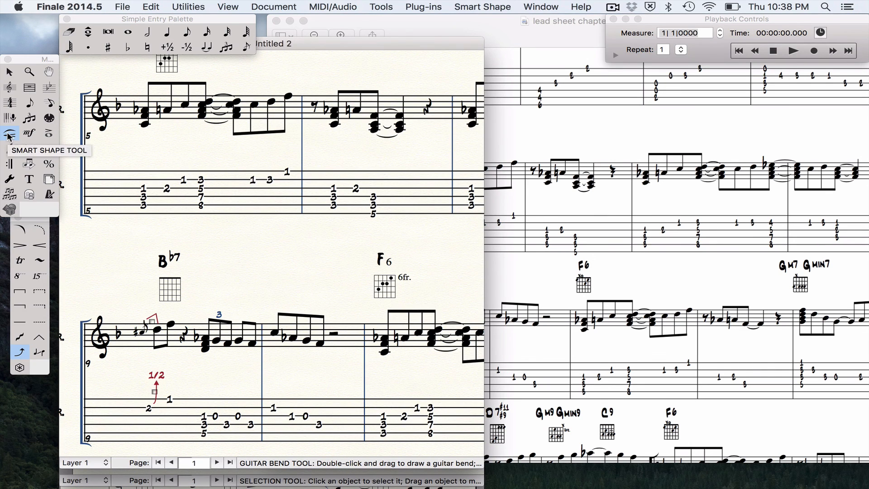
{"action": "left_click", "coordinate": [39, 338]}
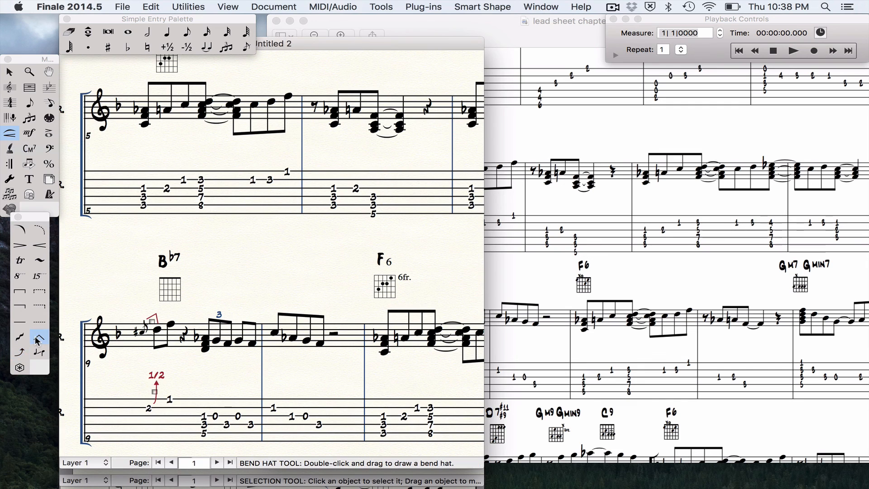
{"action": "left_click", "coordinate": [150, 323]}
{"action": "key", "text": "Delete"}
- Draw a new bend hat at the grace note in measure 9 of the notation staff
{"action": "left_click", "coordinate": [142, 328]}
{"action": "left_click_drag", "start_coordinate": [142, 329], "coordinate": [139, 303]}
{"action": "left_click", "coordinate": [139, 303]}
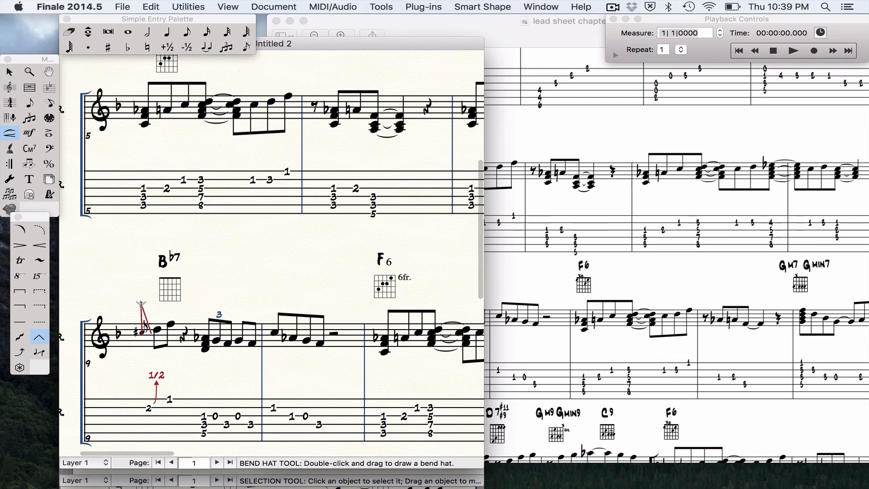
{"action": "left_click", "coordinate": [147, 333]}
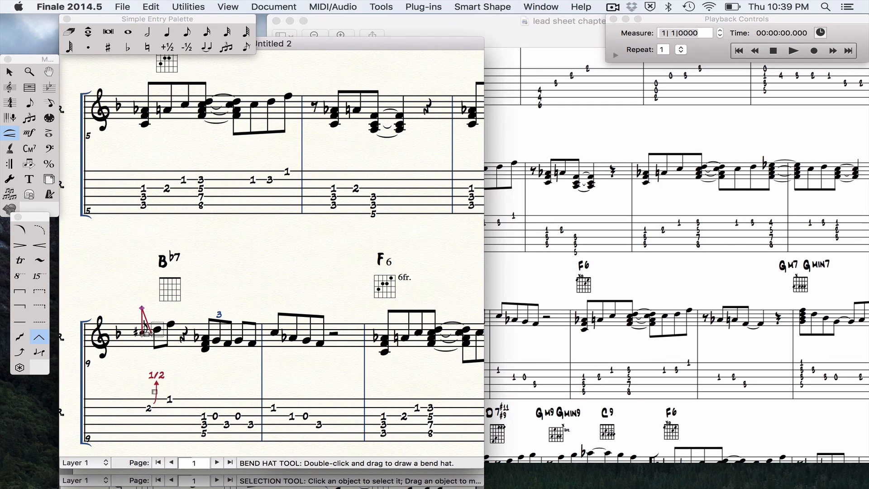
- Reshape the bend hat to run from the grace note to the following note, with its peak above the staff
{"action": "key", "text": "super+equal"}
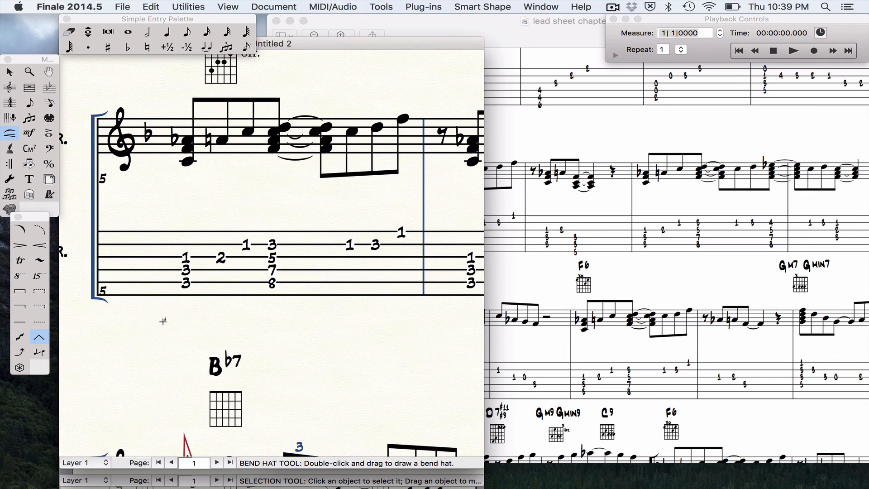
{"action": "scroll", "coordinate": [174, 340], "scroll_direction": "down", "scroll_amount": 5}
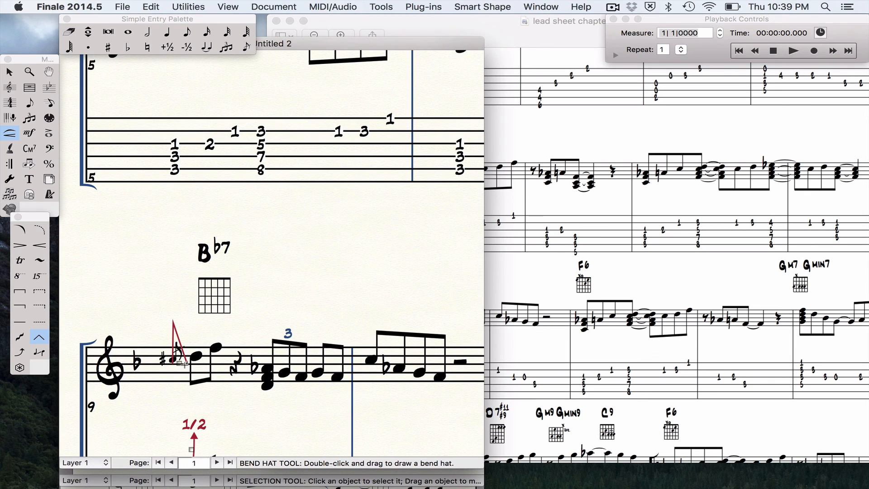
{"action": "left_click_drag", "start_coordinate": [176, 364], "coordinate": [201, 349]}
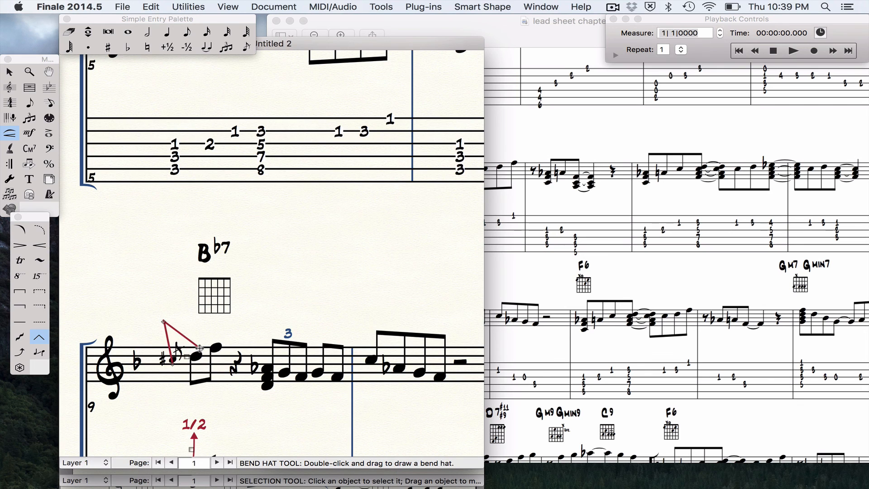
{"action": "left_click", "coordinate": [162, 322]}
{"action": "left_click_drag", "start_coordinate": [170, 362], "coordinate": [176, 339]}
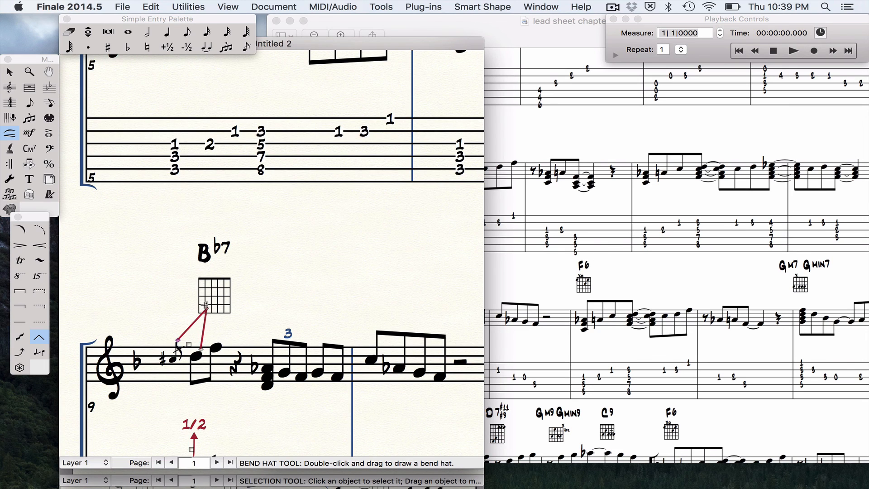
{"action": "left_click_drag", "start_coordinate": [204, 307], "coordinate": [197, 327]}
{"action": "scroll", "coordinate": [241, 308], "scroll_direction": "down", "scroll_amount": 5}
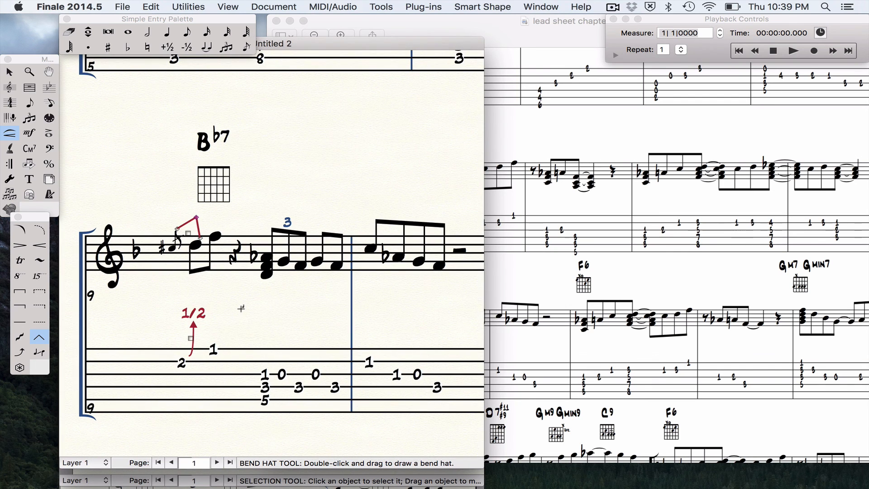
{"action": "left_click", "coordinate": [20, 353]}
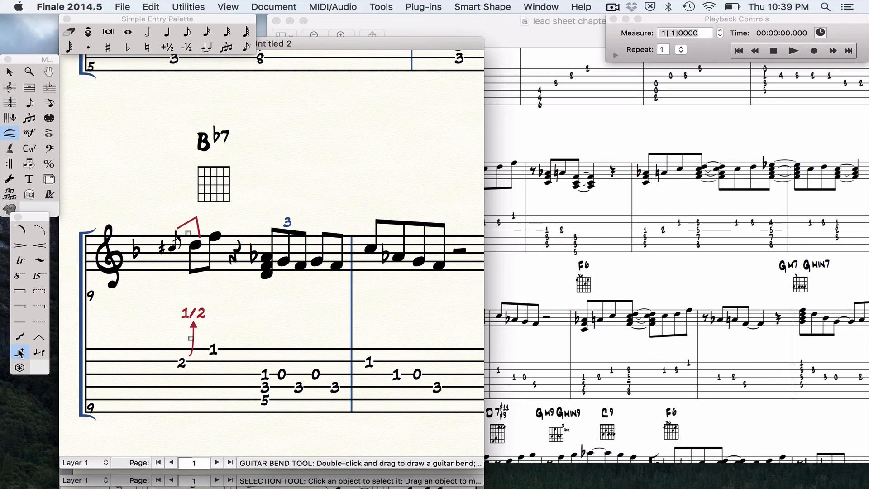
{"action": "left_click", "coordinate": [39, 342]}
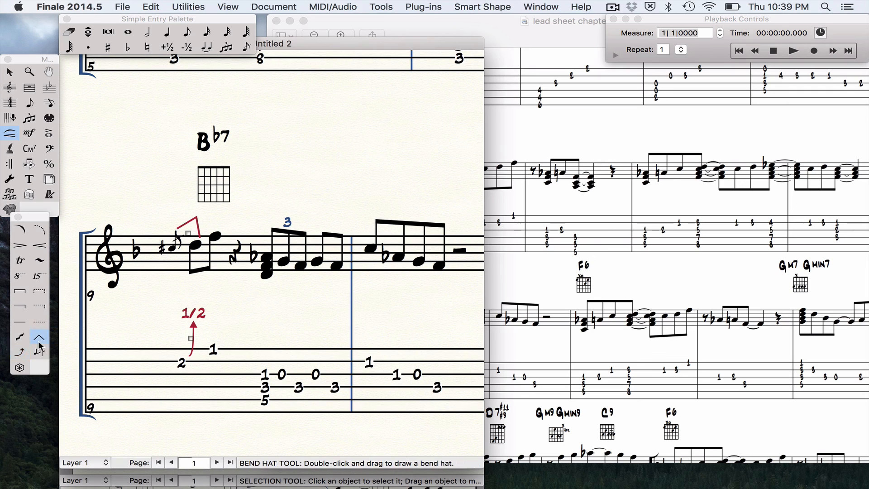
{"action": "left_click", "coordinate": [18, 353]}
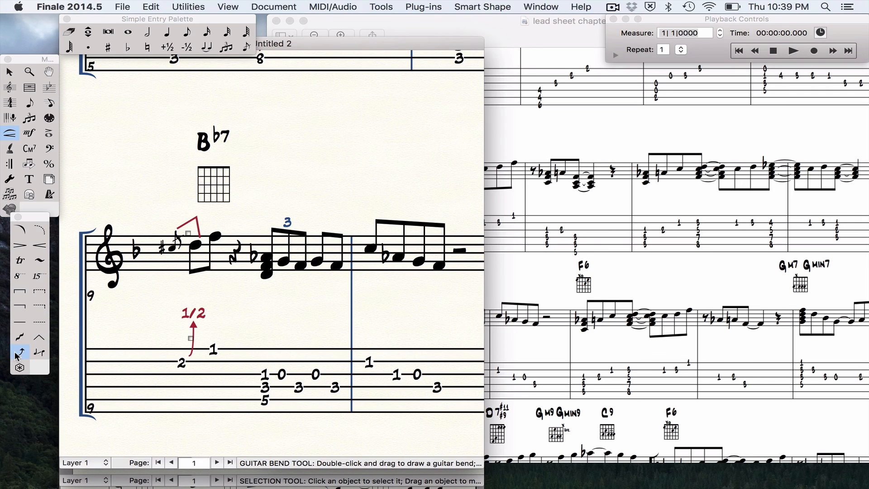
- Try copying measure 9 from notation to tablature with lowest fret 0 and deleting the duplicate chord, and undo both changes
{"action": "left_click", "coordinate": [10, 72]}
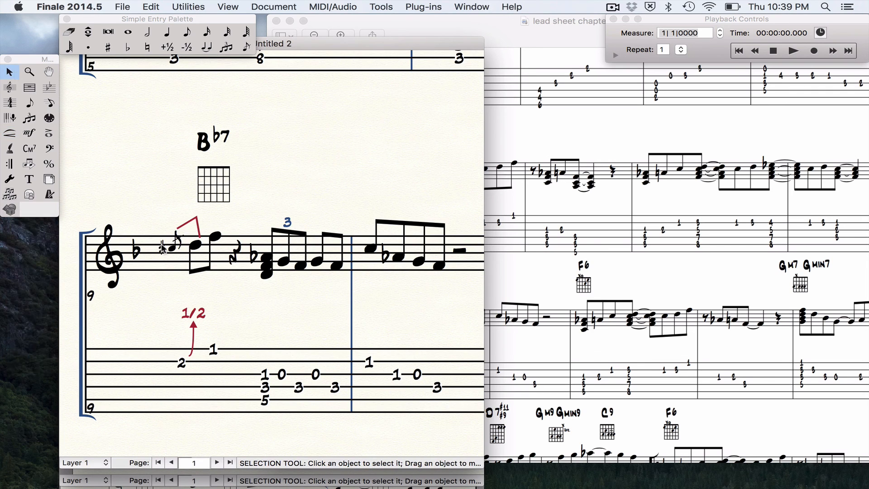
{"action": "left_click", "coordinate": [146, 252]}
{"action": "left_click_drag", "start_coordinate": [146, 251], "coordinate": [141, 369]}
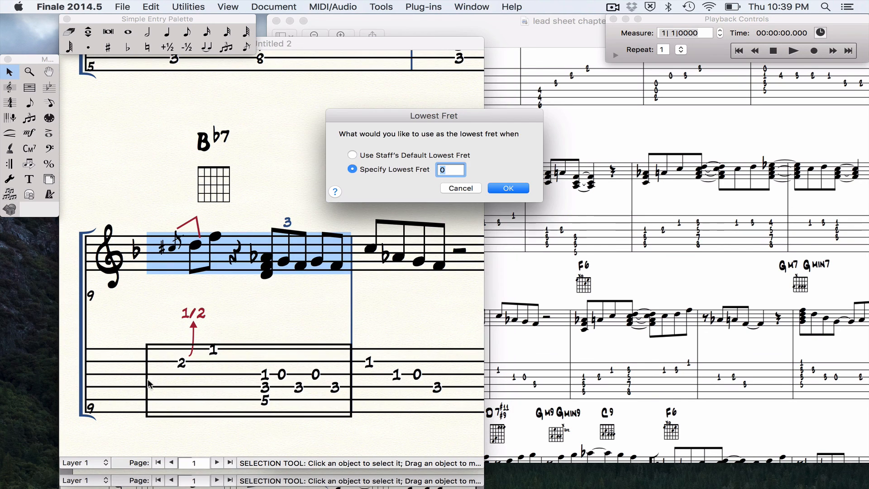
{"action": "left_click", "coordinate": [507, 187]}
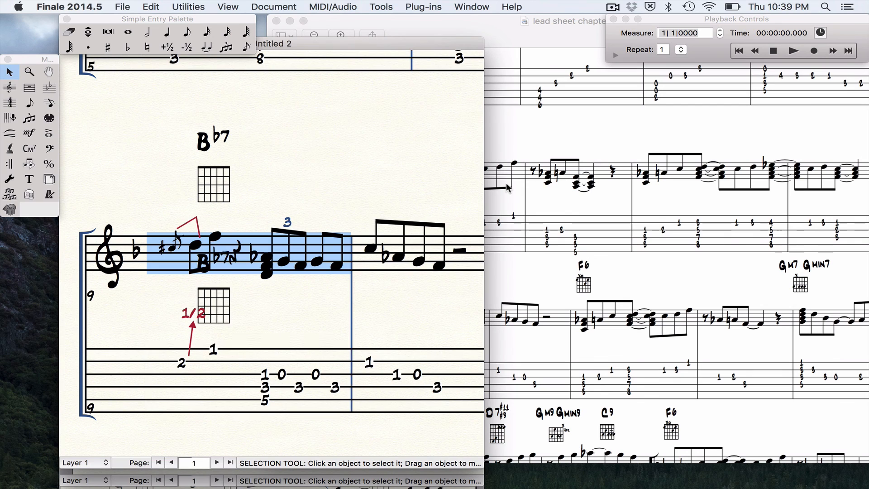
{"action": "left_click", "coordinate": [216, 307]}
{"action": "key", "text": "Delete"}
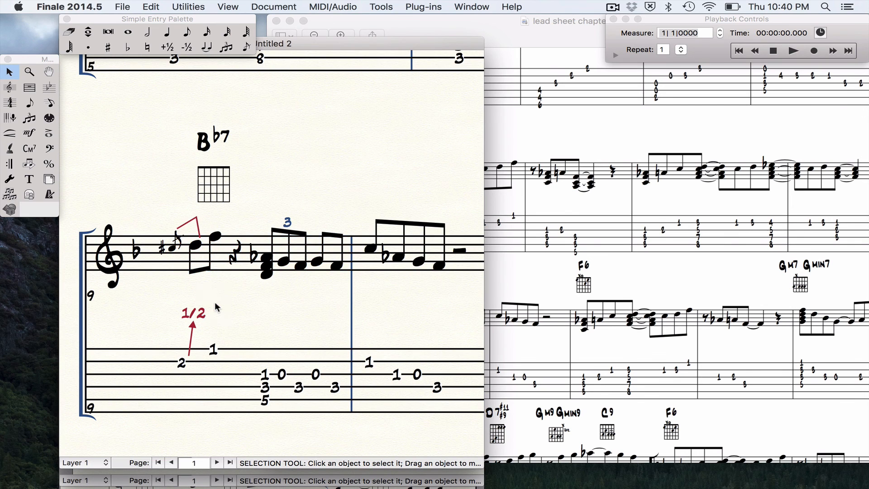
{"action": "key", "text": "super+z"}
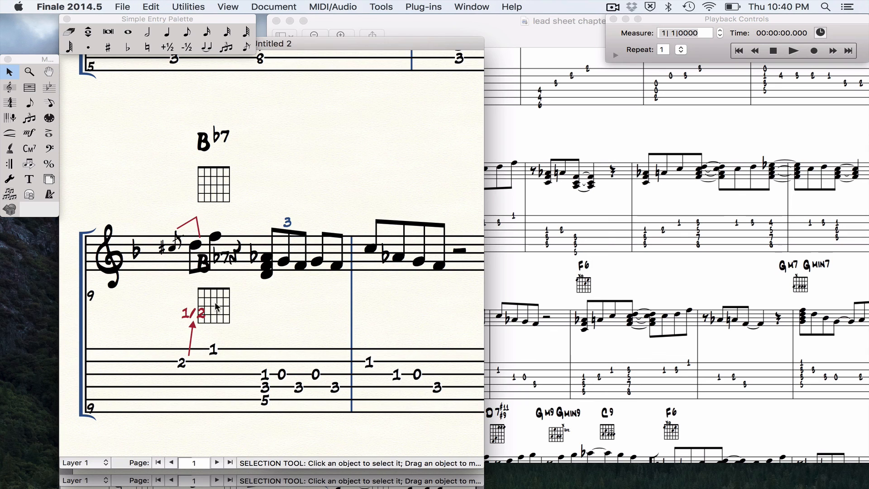
{"action": "key", "text": "super+z"}
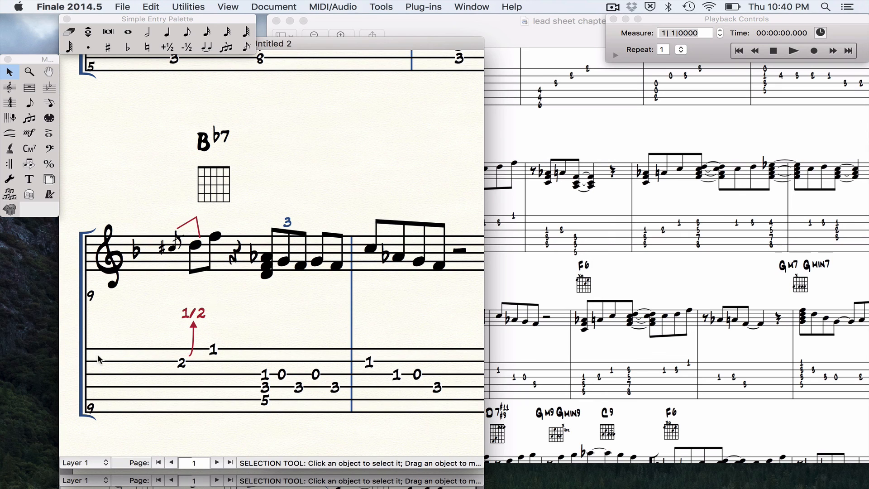
- Try moving the guitar bend in the tablature of measure 9 with the Smart Shape tool, and undo the move
{"action": "left_click", "coordinate": [10, 133]}
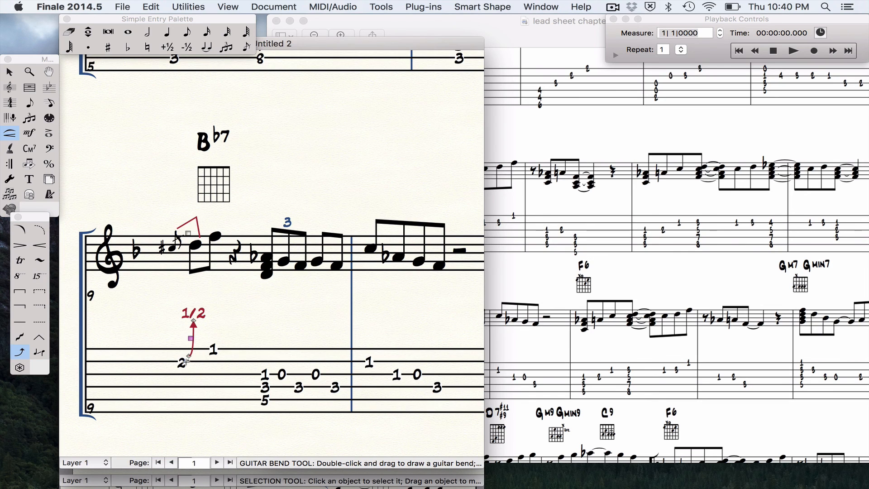
{"action": "left_click_drag", "start_coordinate": [187, 356], "coordinate": [205, 328]}
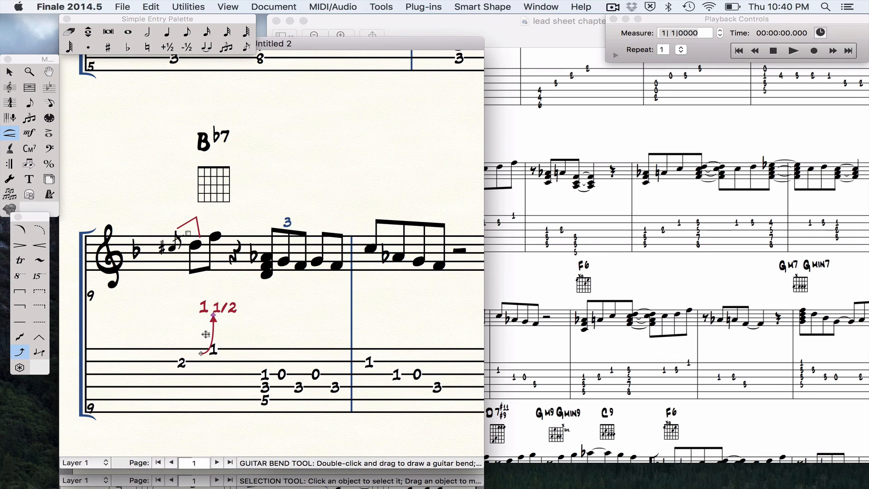
{"action": "key", "text": "super+z"}
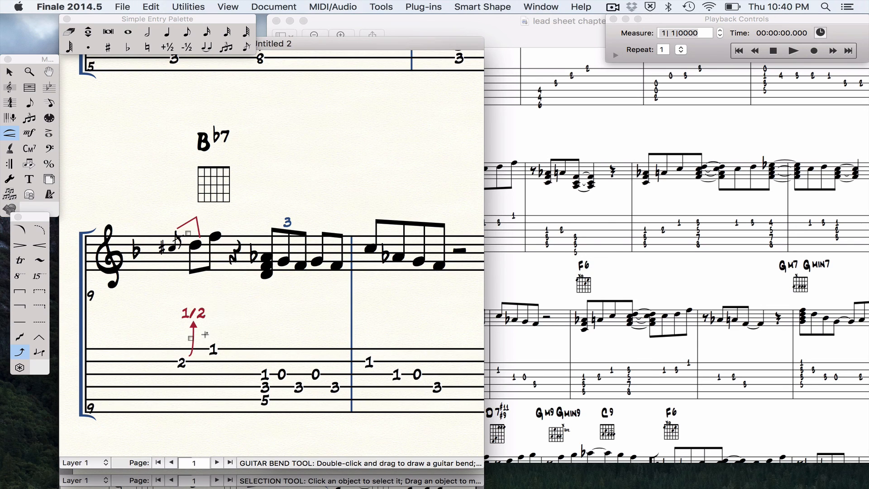
- Undo the earlier edits and make the bend hat above the grace note in measure 9 smaller
{"action": "key", "text": "super+z"}
{"action": "key", "text": "super+z"}
{"action": "left_click", "coordinate": [40, 339]}
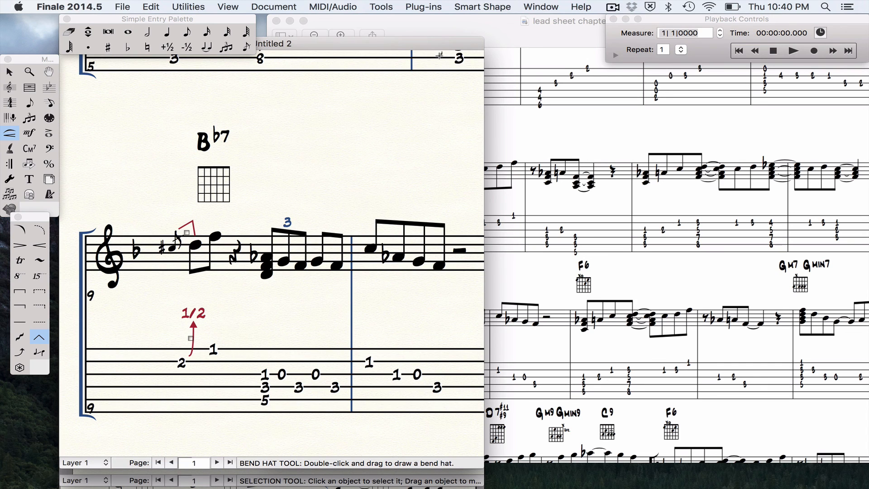
- With the Selection tool, start repositioning the Lead Sheet title that overlaps the second measure's chord
{"action": "key", "text": "super+minus"}
{"action": "key", "text": "super+minus"}
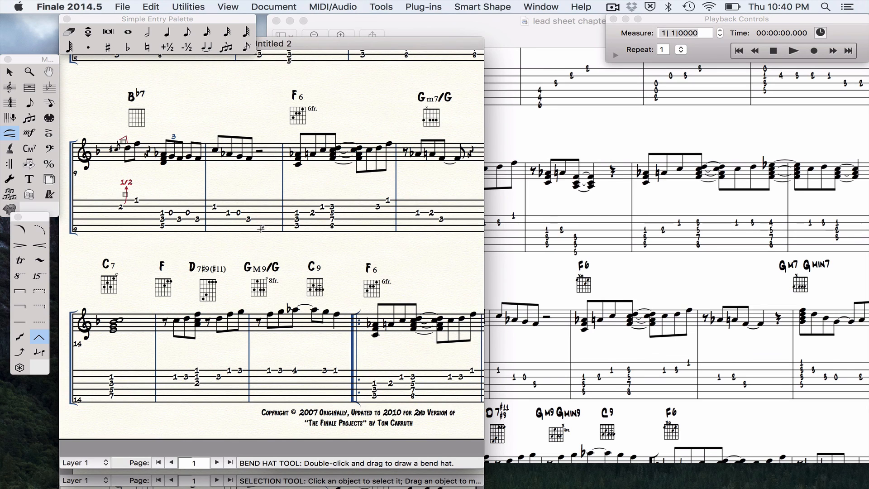
{"action": "scroll", "coordinate": [260, 228], "scroll_direction": "right", "scroll_amount": 5}
{"action": "scroll", "coordinate": [261, 228], "scroll_direction": "up", "scroll_amount": 2}
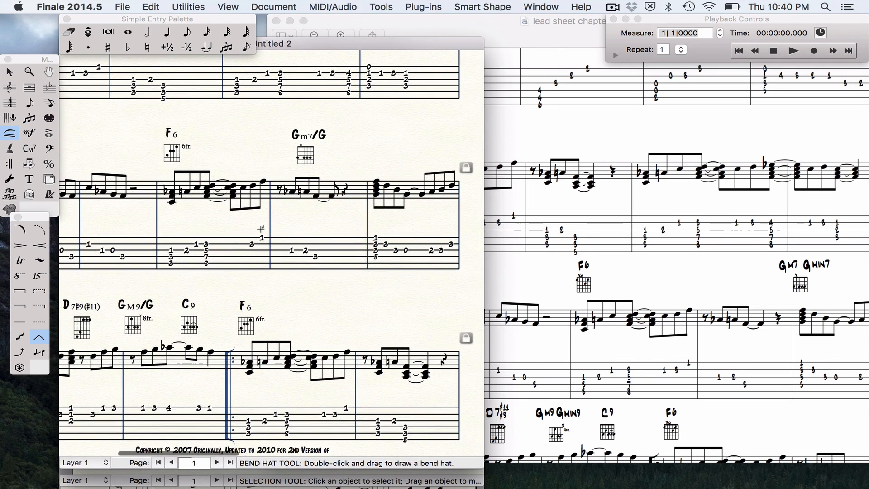
{"action": "scroll", "coordinate": [260, 228], "scroll_direction": "left", "scroll_amount": 3}
{"action": "scroll", "coordinate": [260, 229], "scroll_direction": "up", "scroll_amount": 10}
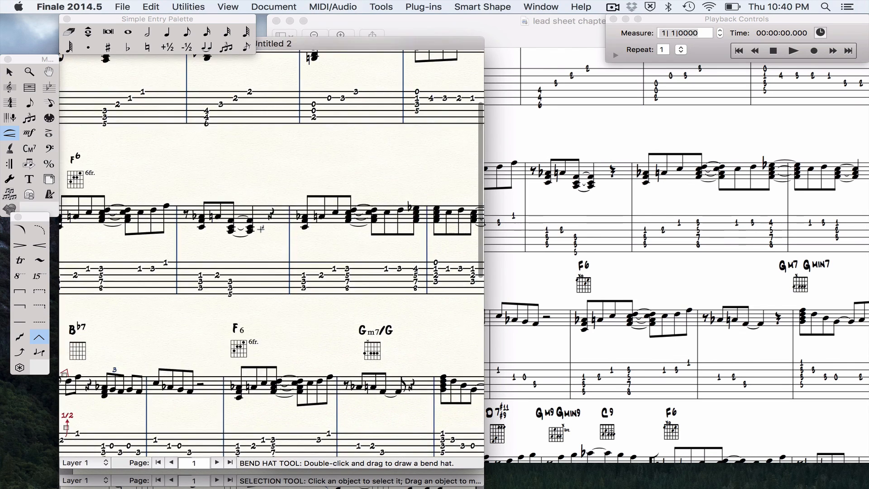
{"action": "scroll", "coordinate": [260, 228], "scroll_direction": "up", "scroll_amount": 6}
{"action": "scroll", "coordinate": [261, 229], "scroll_direction": "left", "scroll_amount": 5}
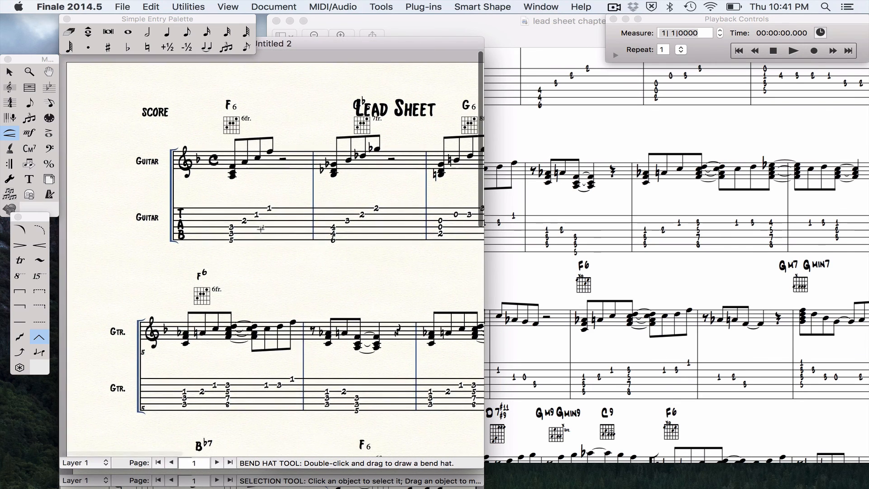
{"action": "scroll", "coordinate": [261, 229], "scroll_direction": "right", "scroll_amount": 2}
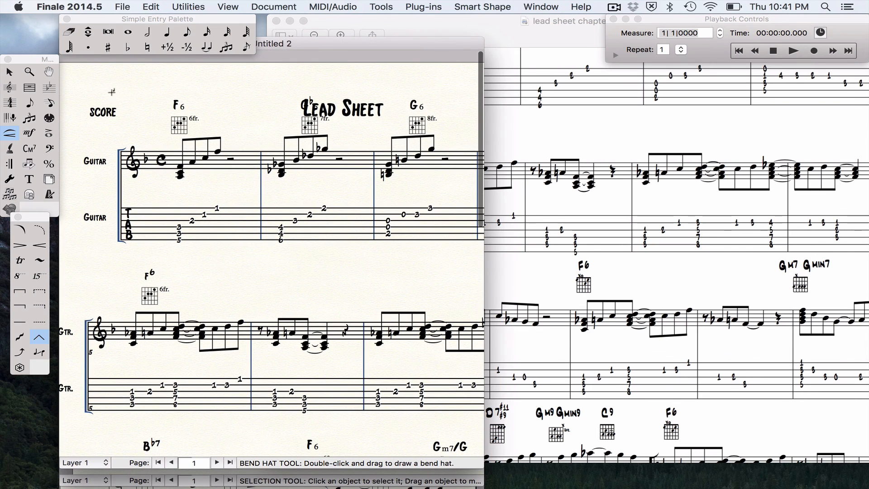
{"action": "left_click", "coordinate": [8, 74]}
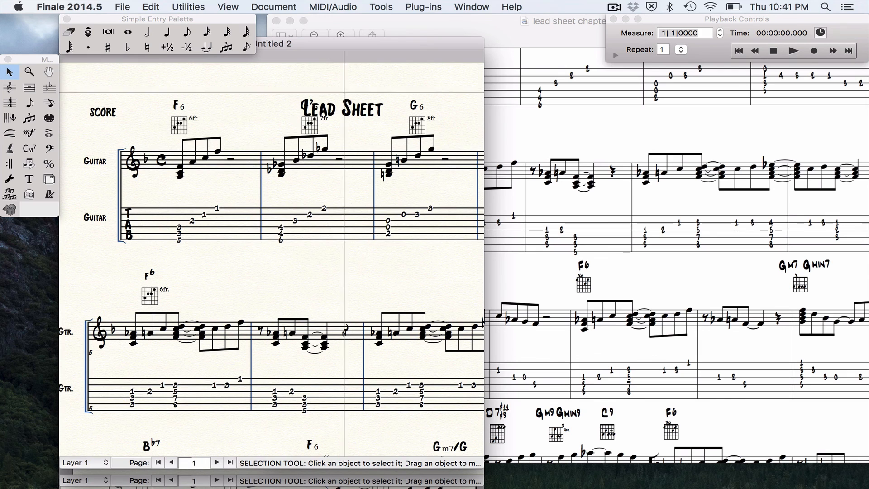